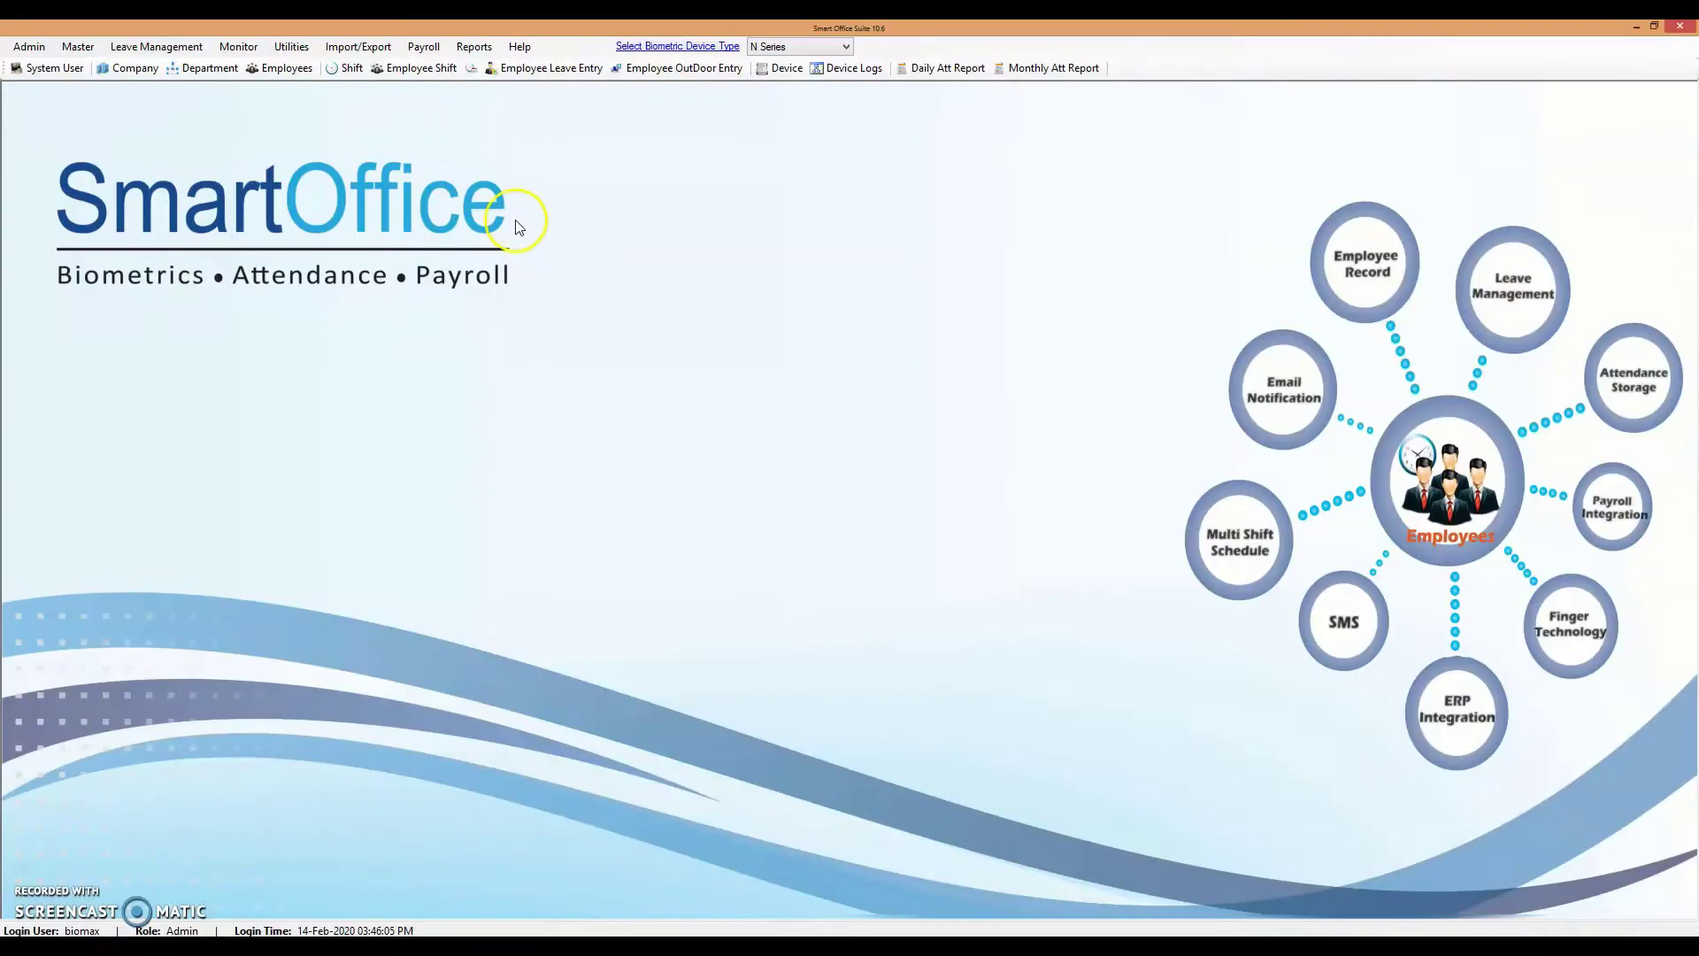
Step: Open the GeneralShift entry from the list of shifts for editing
left_click(80, 49)
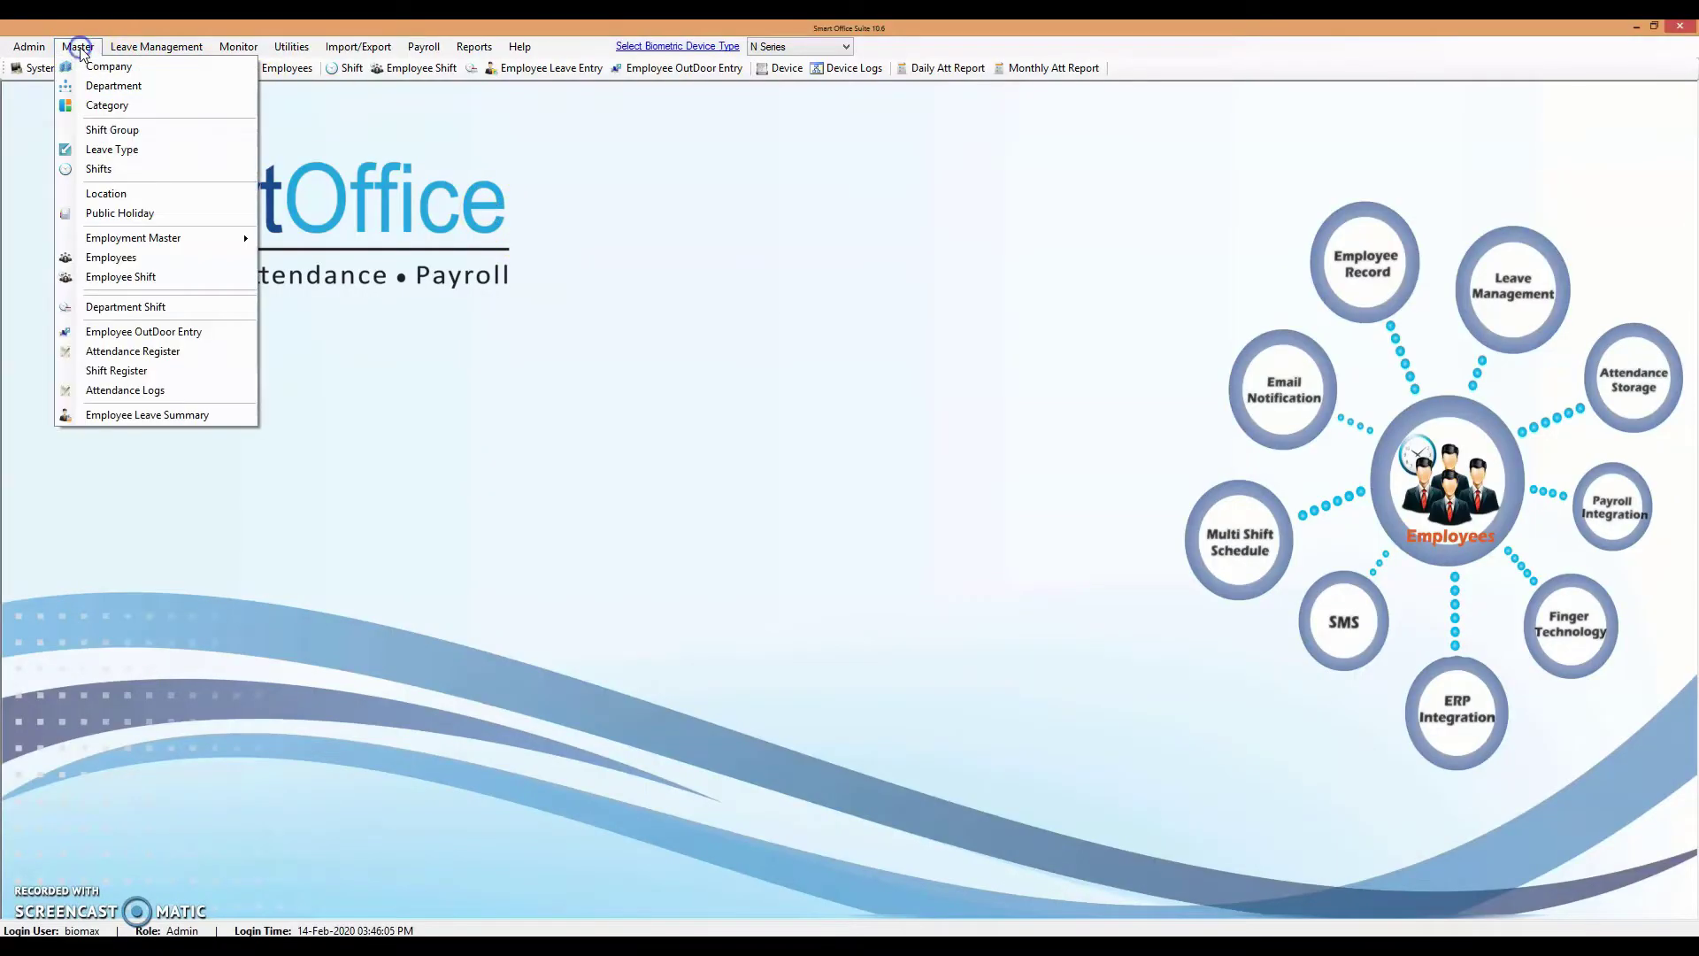
left_click(100, 169)
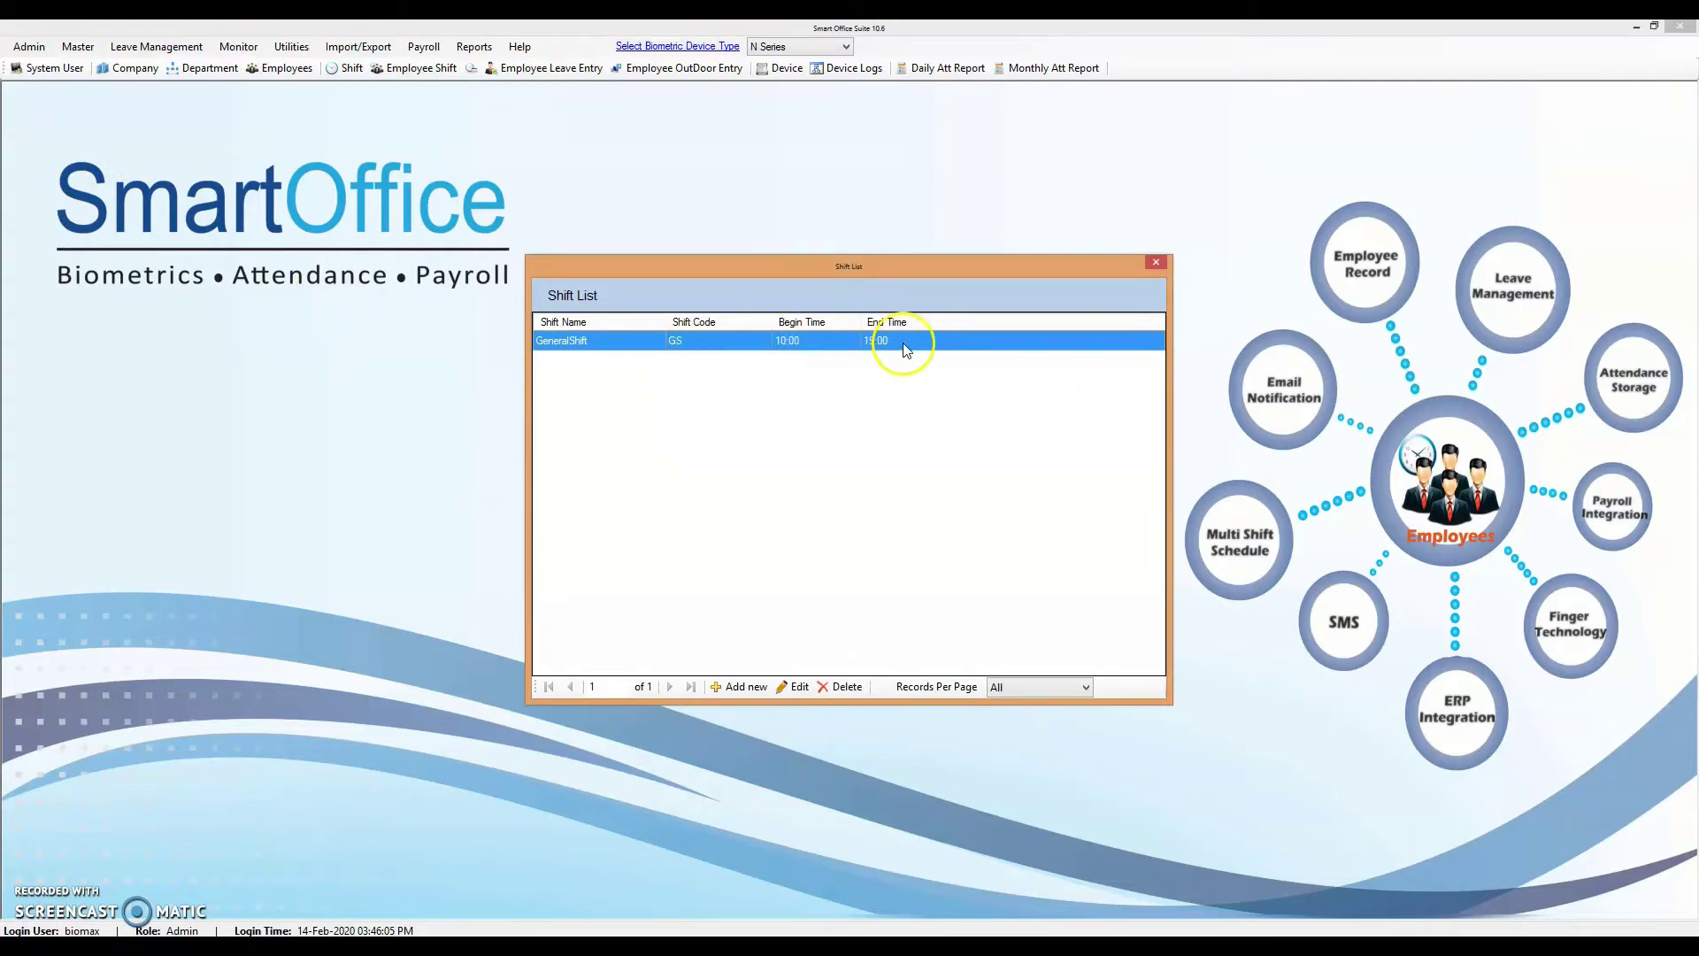
left_click(794, 687)
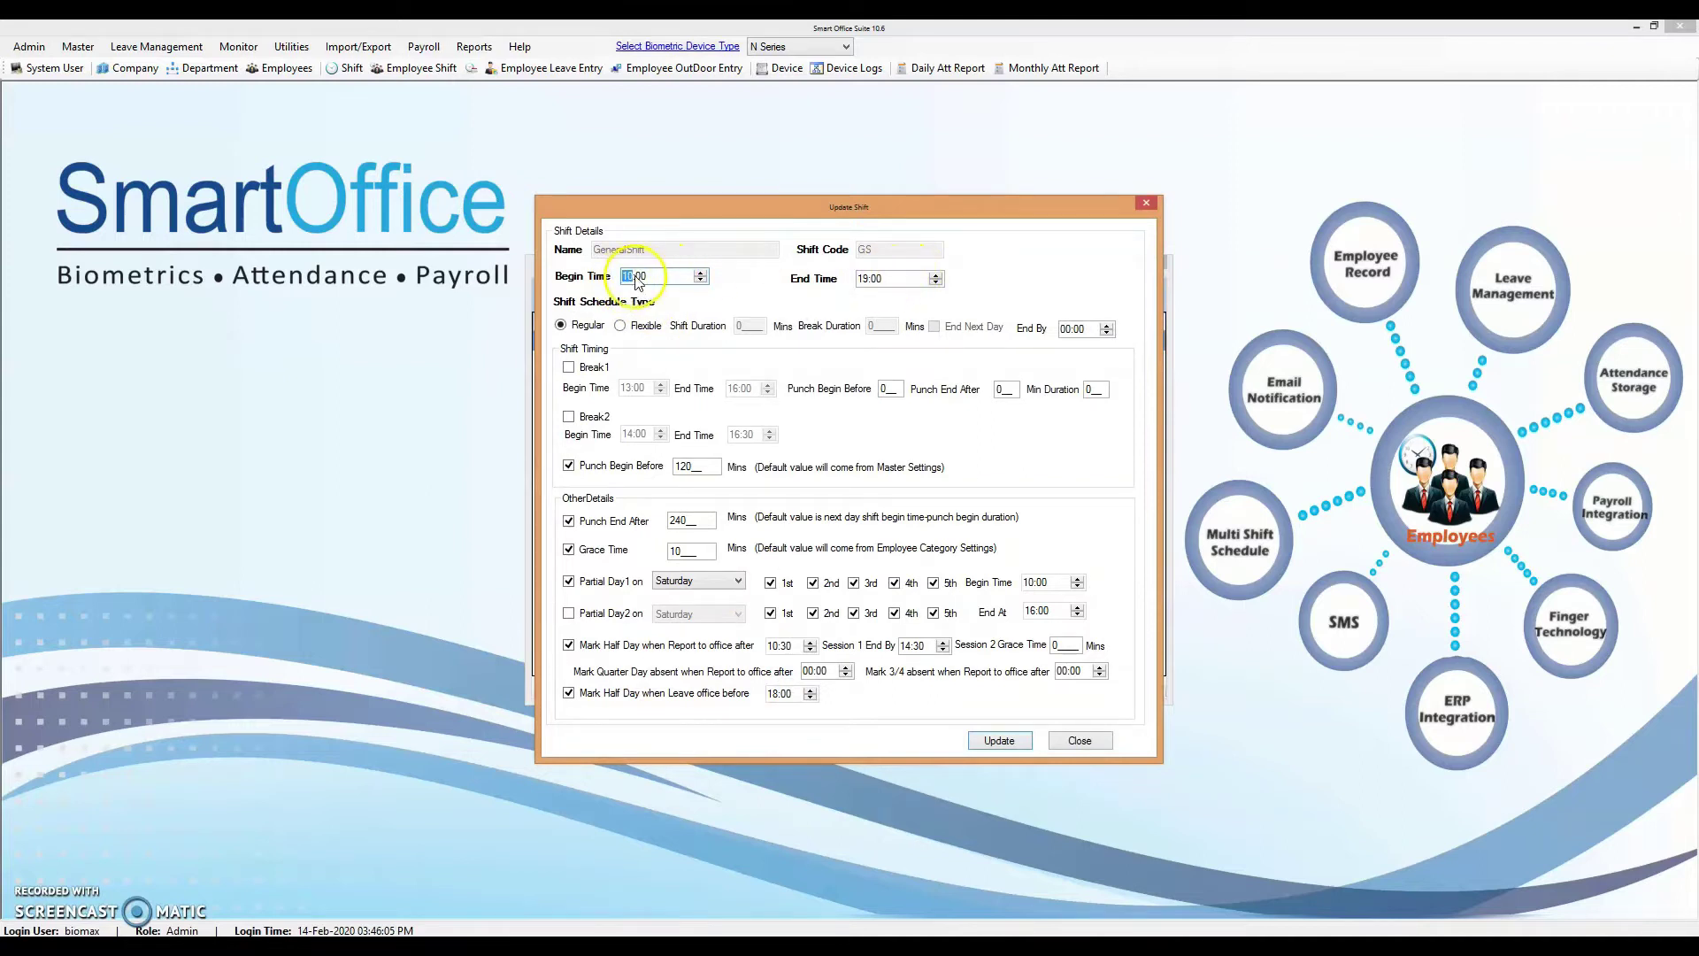
Step: Examine the GeneralShift begin and end times, the schedule type and the Punch Begin Before setting
left_click(865, 281)
left_click(864, 279)
left_click(576, 401)
left_click(561, 325)
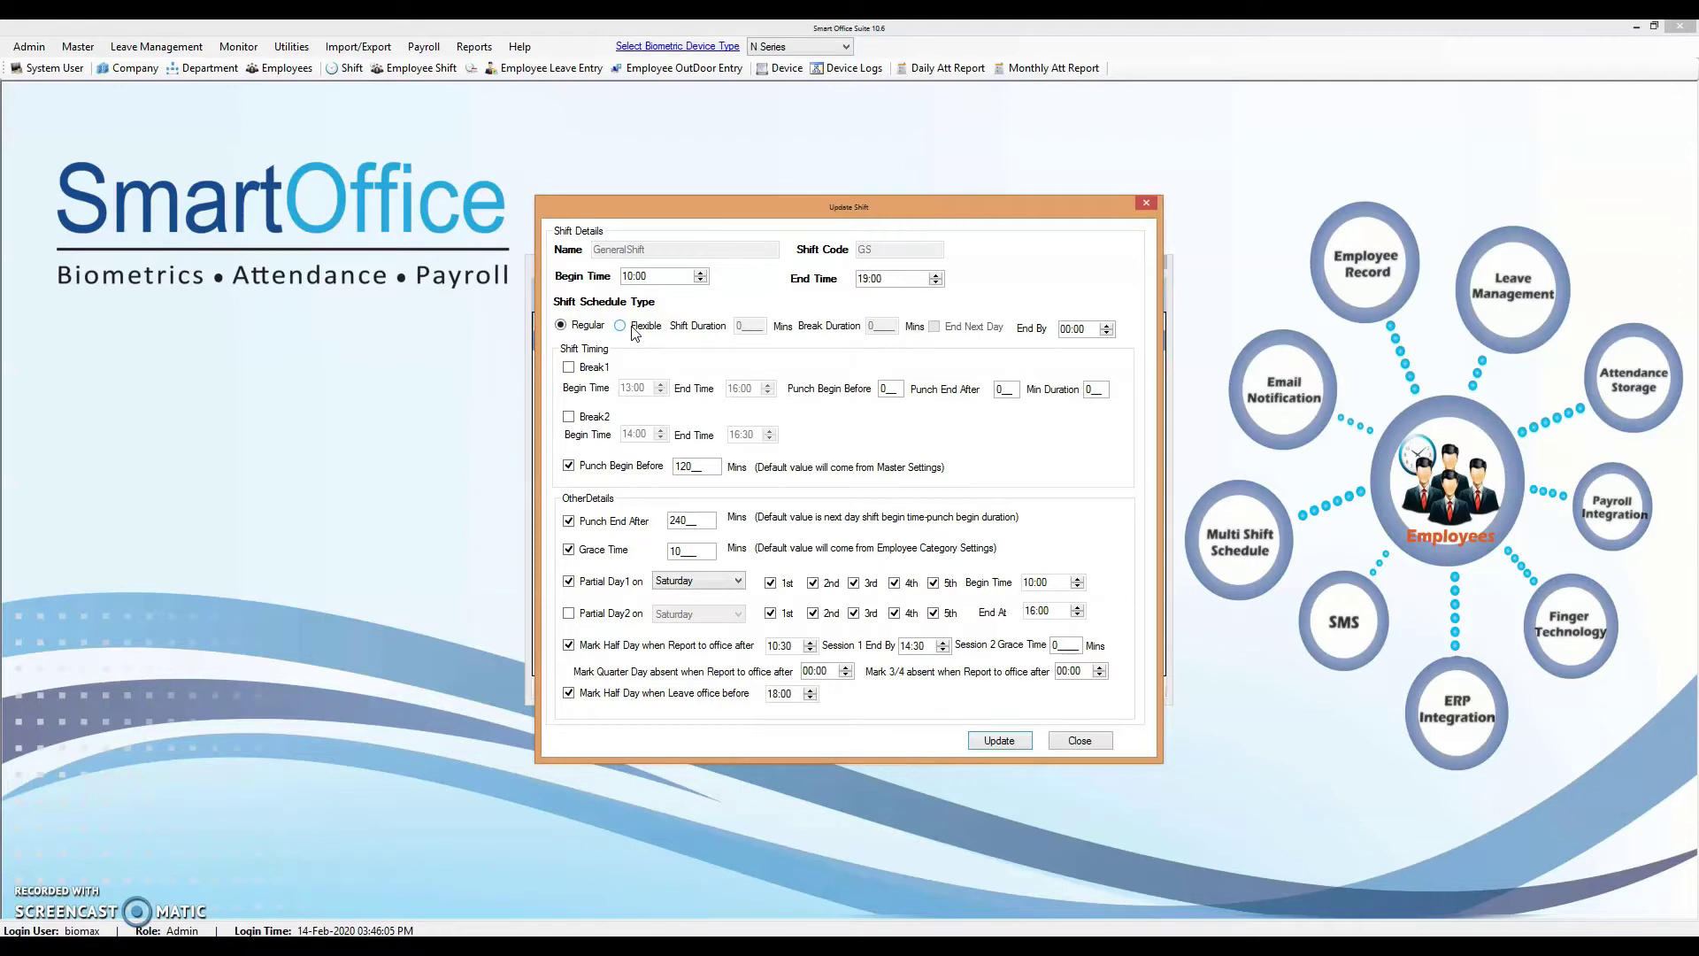
left_click(563, 326)
left_click(585, 472)
left_click(569, 467)
left_click(570, 469)
left_click(751, 468)
left_click(700, 467)
double_click(700, 466)
double_click(705, 469)
left_click(705, 468)
left_click(871, 280)
left_click(641, 280)
Step: Set GeneralShift's Partial Day1 to Saturday for only the 2nd and 4th weeks of the month
left_click(853, 583)
left_click(851, 583)
left_click(568, 582)
left_click(568, 581)
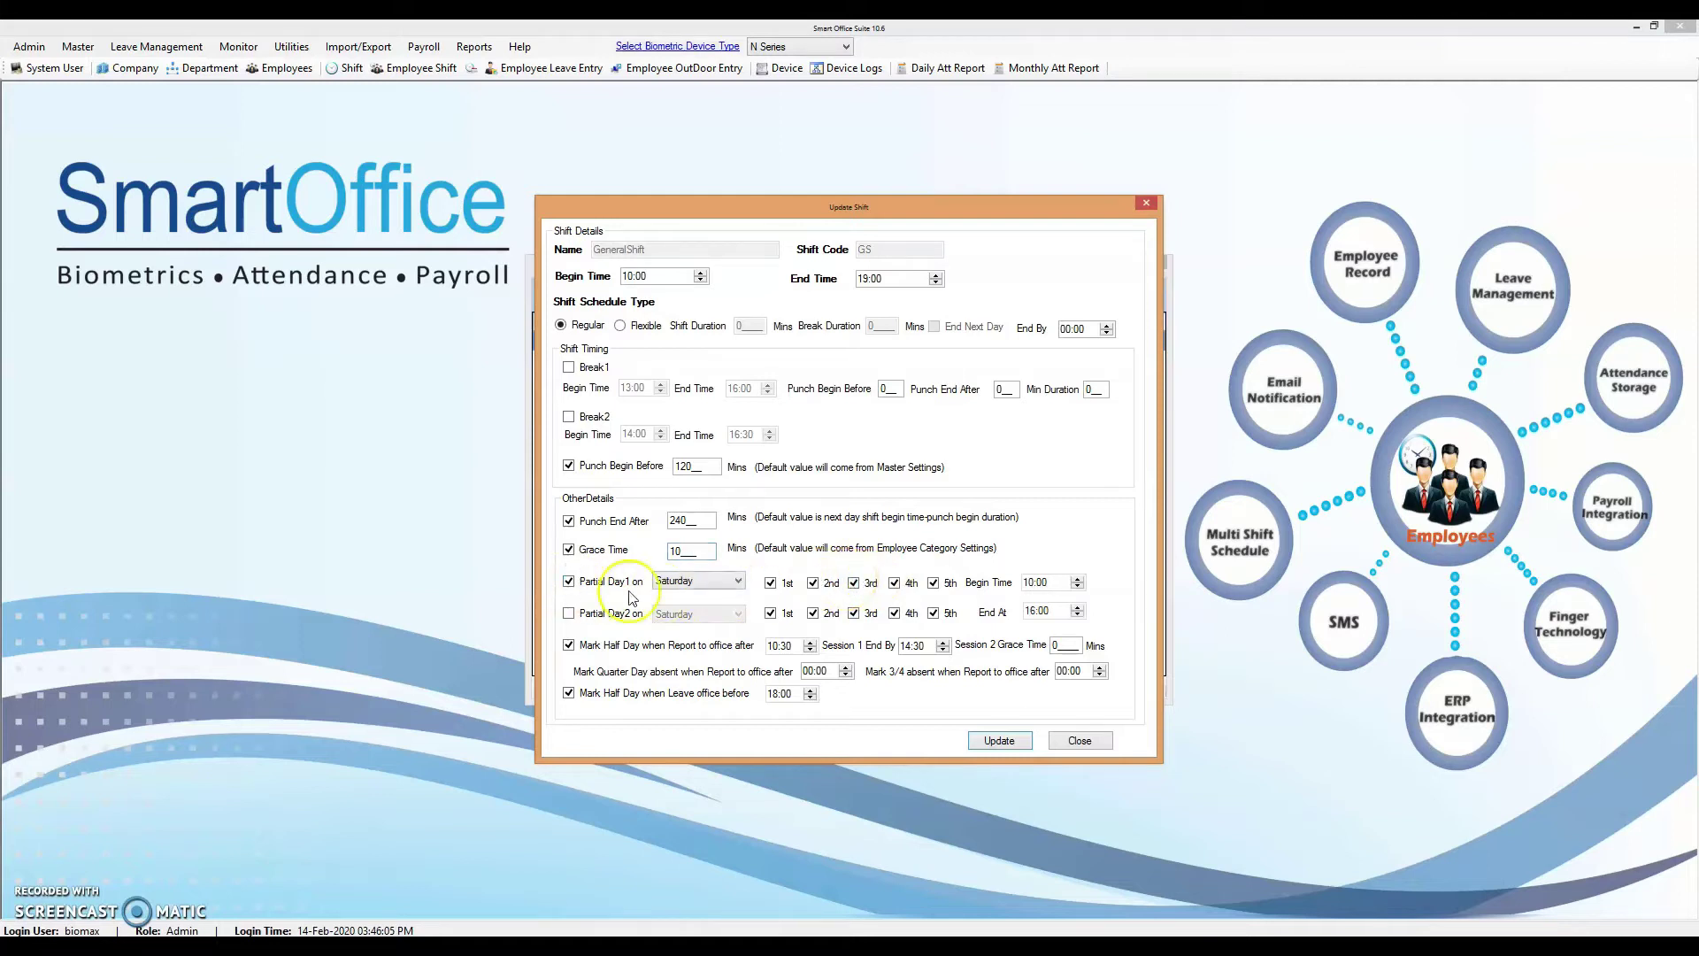
left_click(712, 581)
left_click(677, 666)
left_click(770, 584)
left_click(959, 587)
left_click(826, 586)
left_click(888, 586)
left_click(828, 592)
left_click(896, 585)
left_click(772, 587)
left_click(854, 584)
left_click(935, 584)
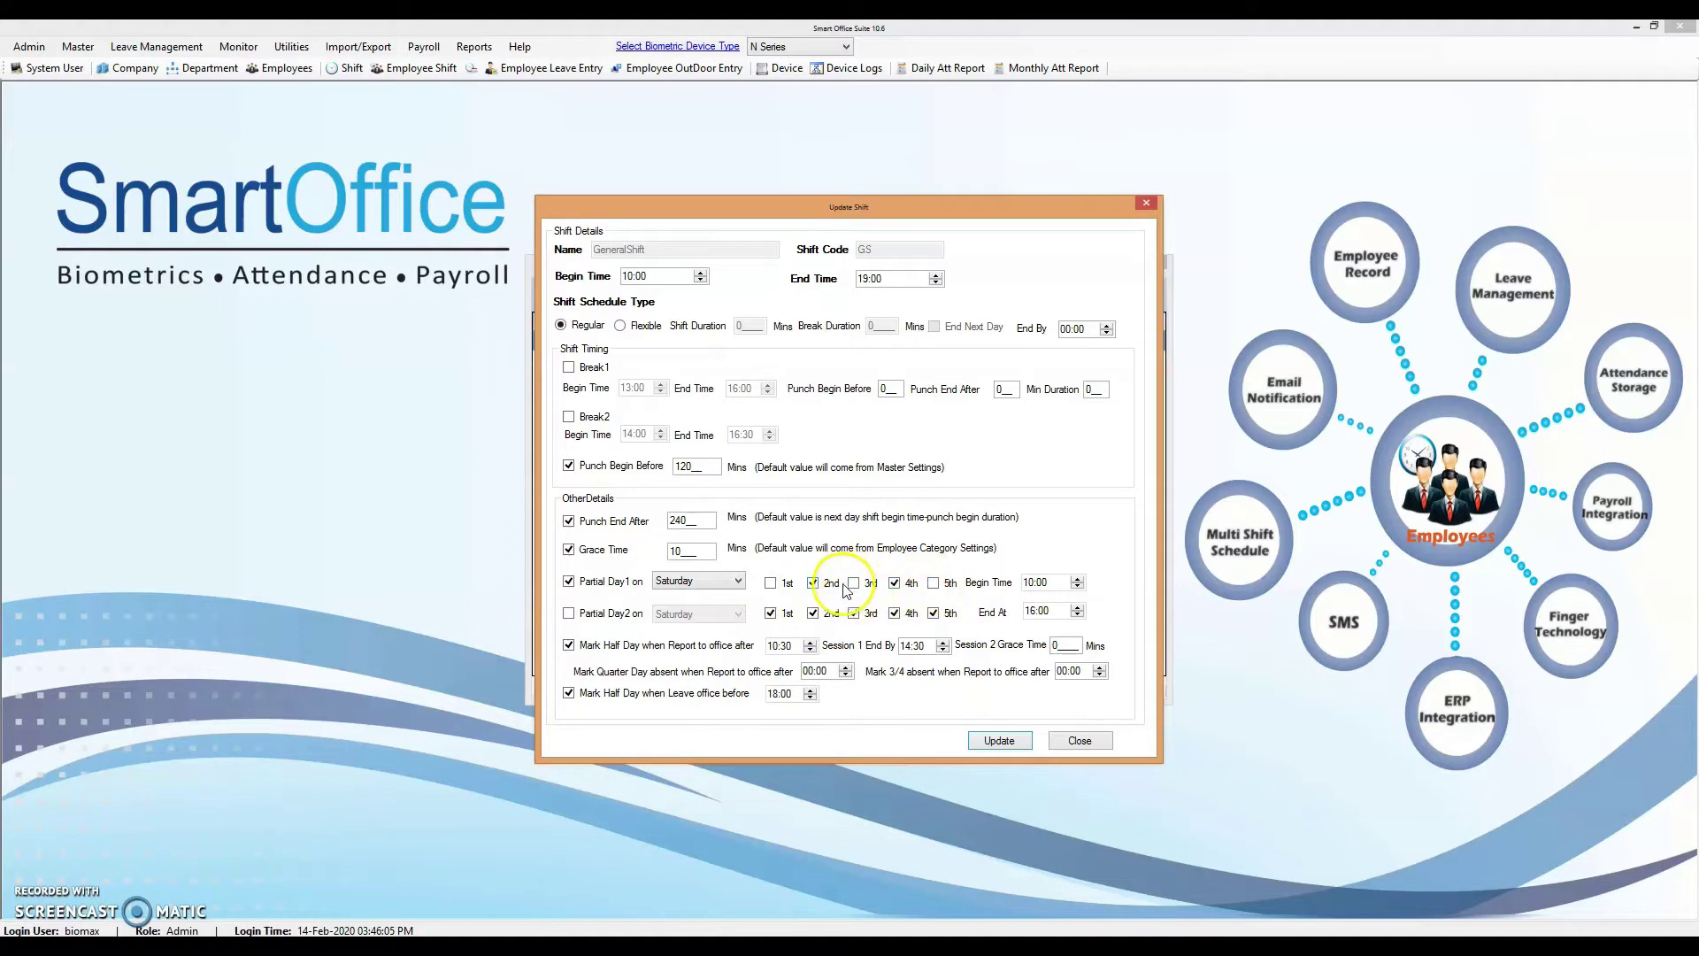
left_click(1031, 582)
left_click(1037, 613)
Step: Enable marking a half day when employees report to office after 11:00
left_click(573, 647)
left_click(569, 692)
left_click(571, 646)
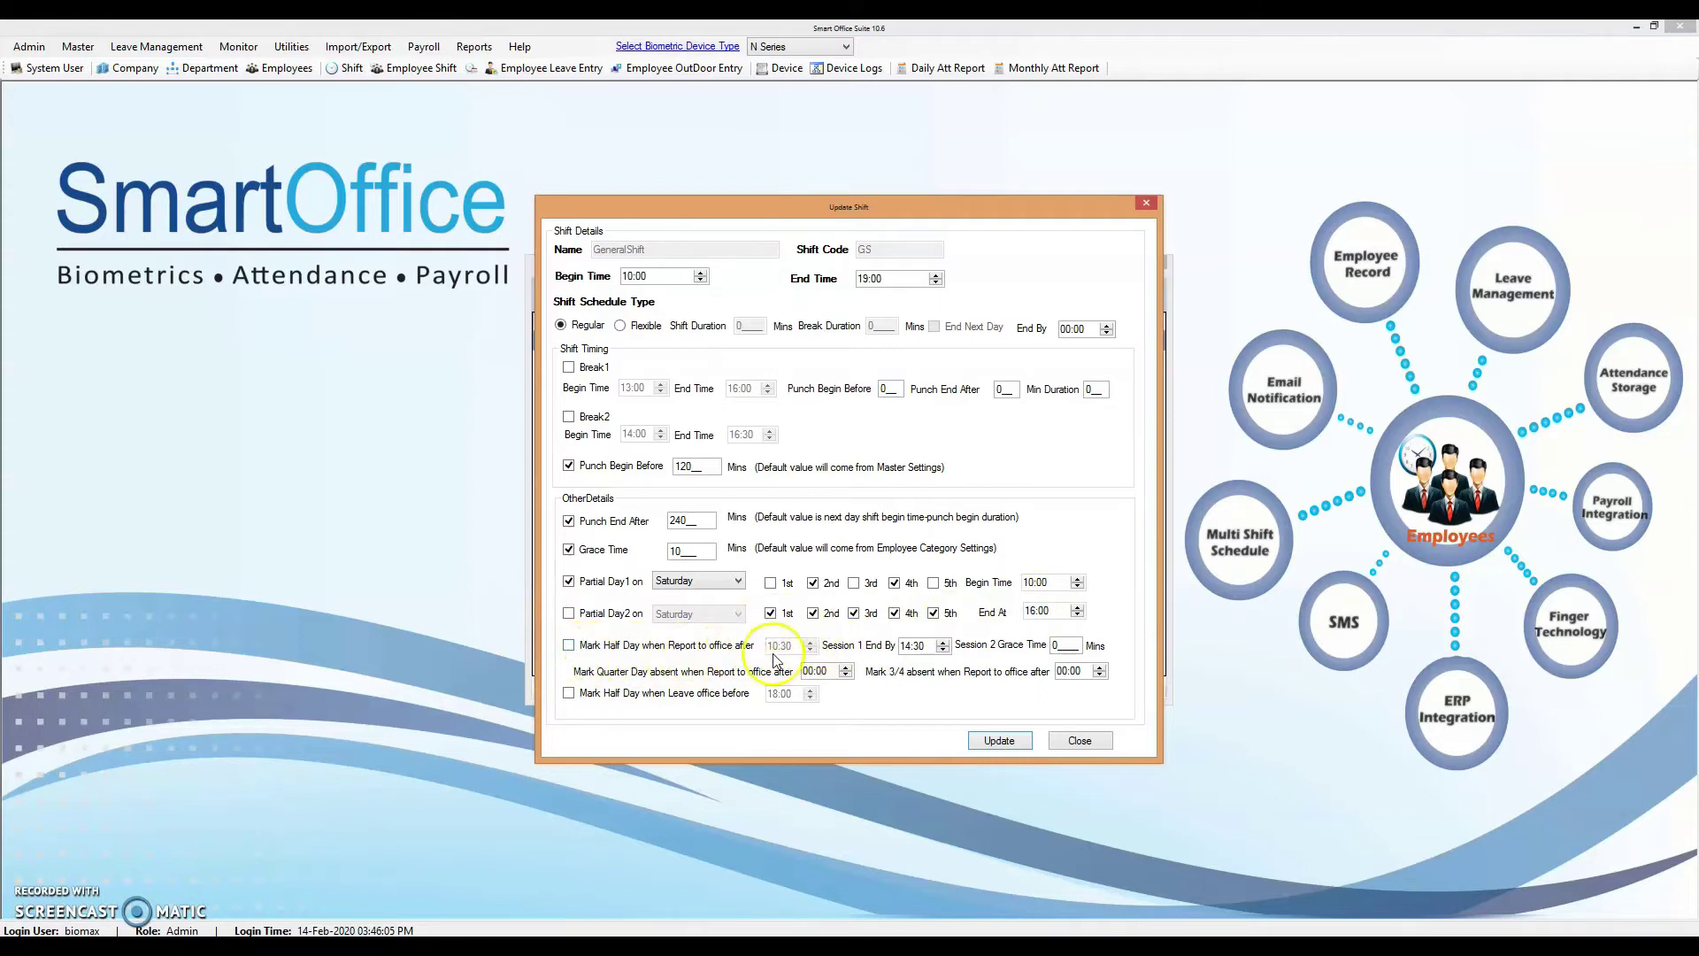
left_click(580, 652)
left_click(775, 647)
left_click(785, 652)
type("00")
left_click(742, 650)
Step: Enable the half-day rule for leaving office early and save the GeneralShift update
left_click(597, 695)
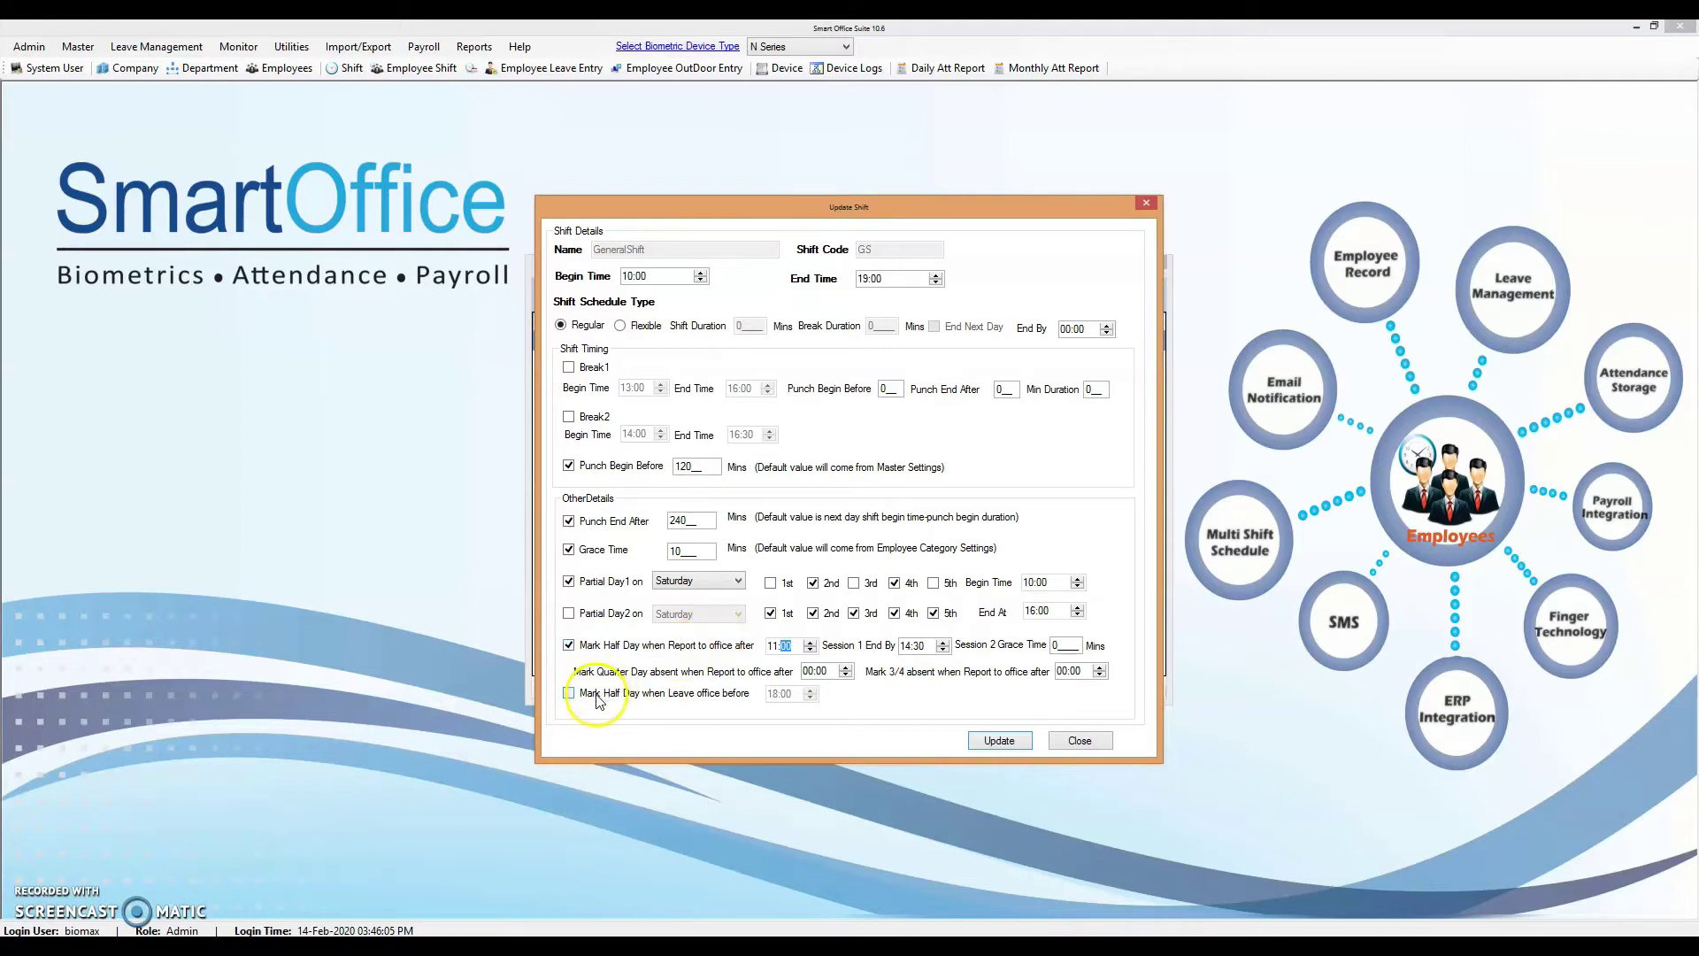
left_click(569, 693)
double_click(777, 695)
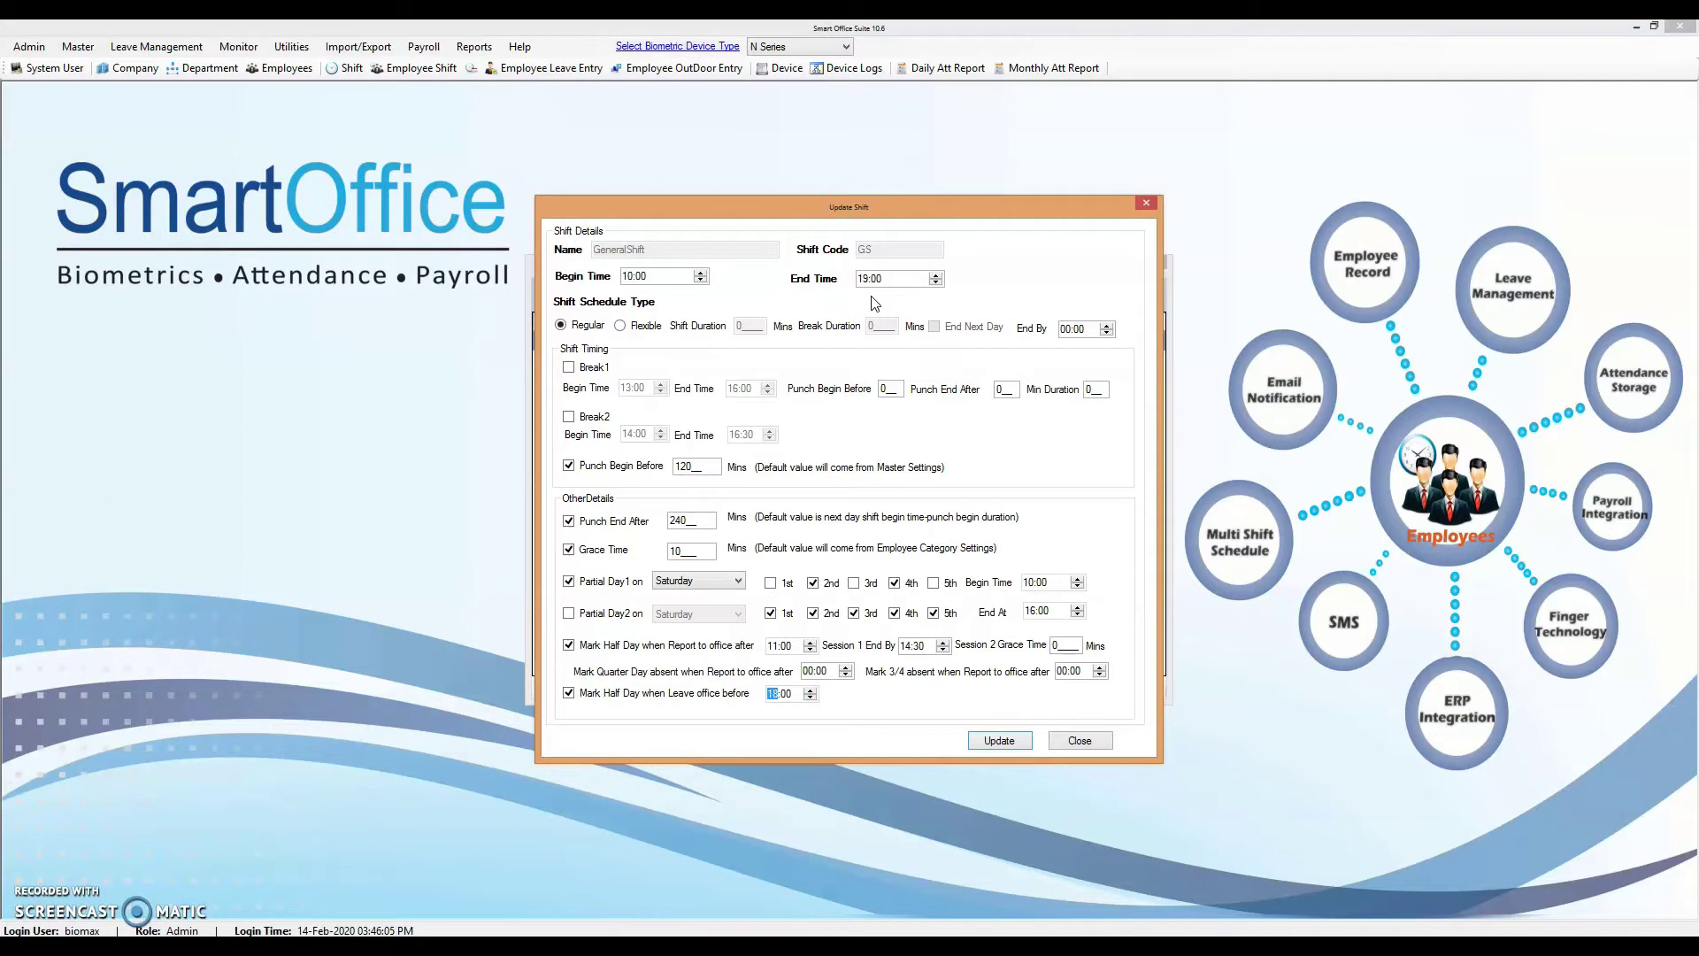
left_click(723, 653)
left_click(697, 702)
left_click(694, 709)
left_click(999, 742)
left_click(913, 540)
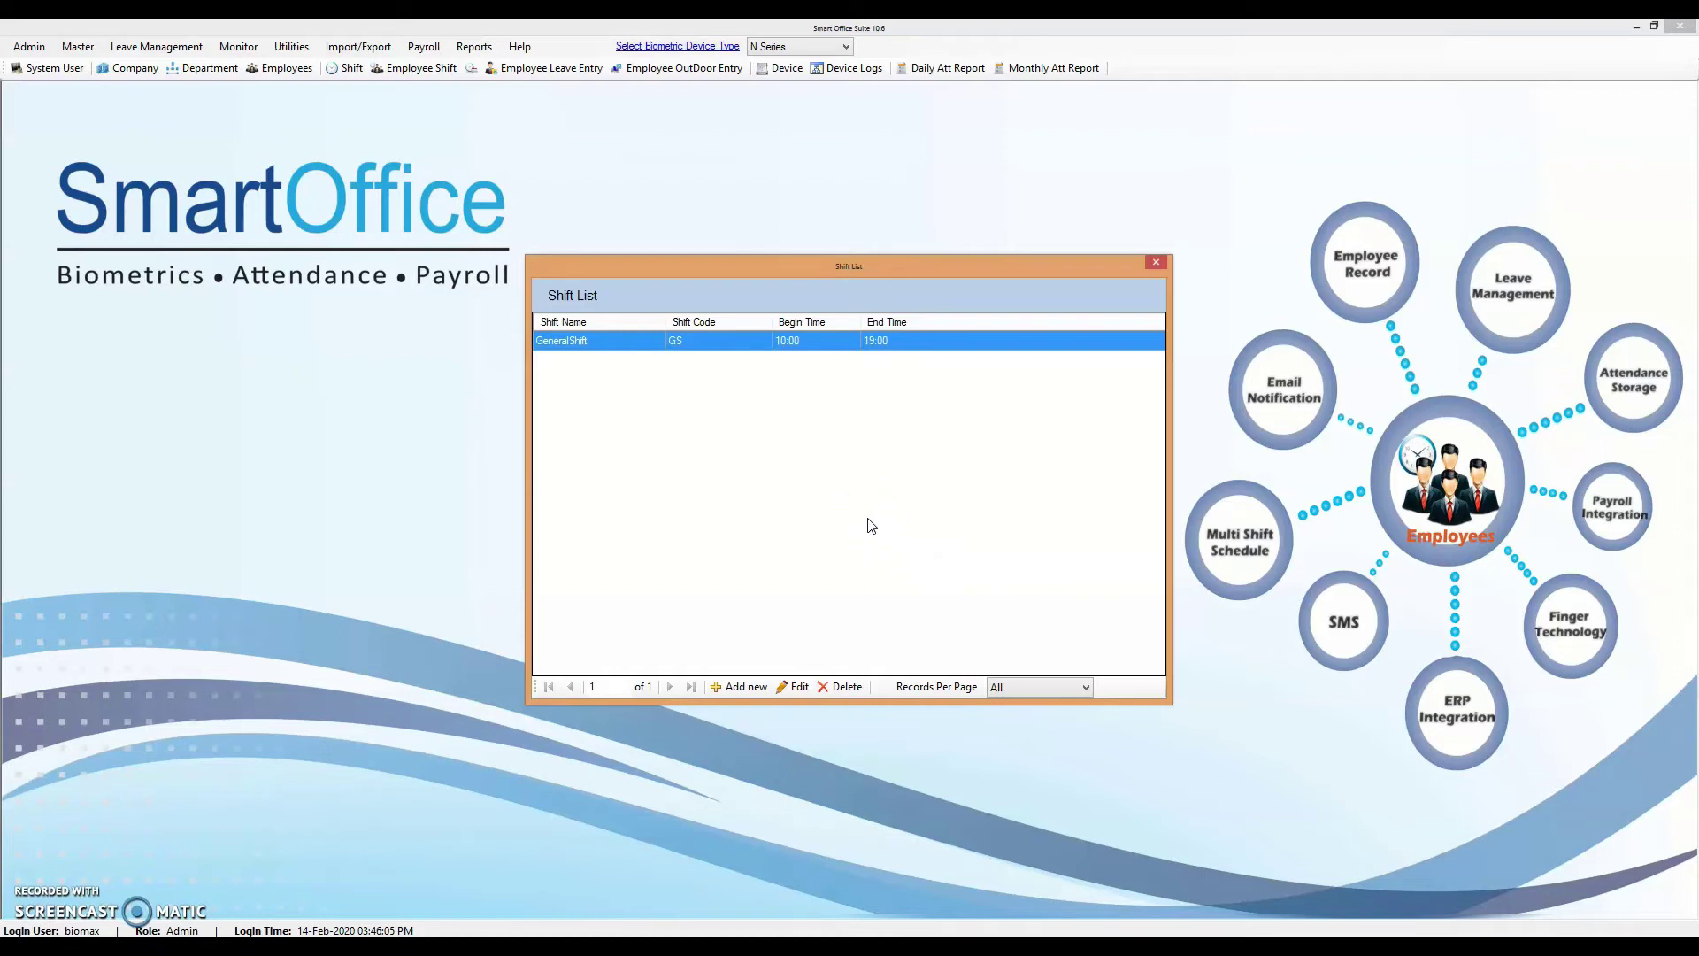
Step: Add a new shift with both the name and the shift code "2nd shift"
left_click(847, 501)
left_click(670, 375)
left_click(725, 685)
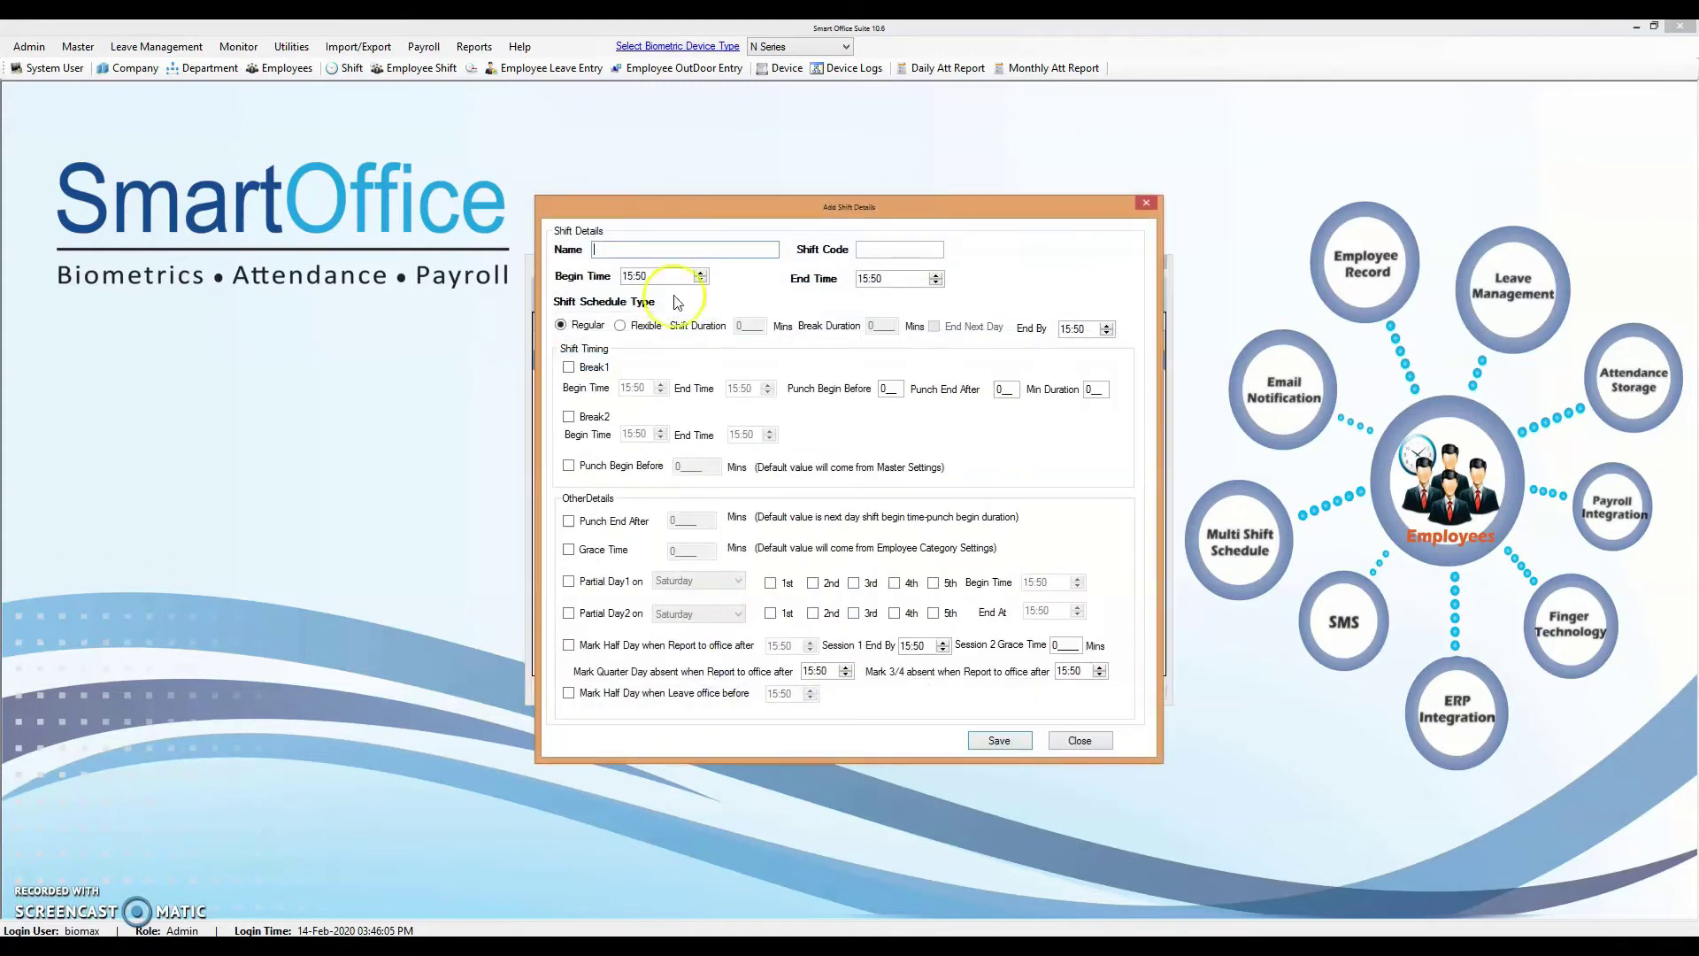
left_click(652, 246)
left_click(648, 246)
left_click_drag(636, 246, 584, 247)
key("ctrl+c")
left_click(862, 248)
key("ctrl+v")
Step: Set the new shift's begin time to 15:00 and its end time to 21:00
left_click(626, 277)
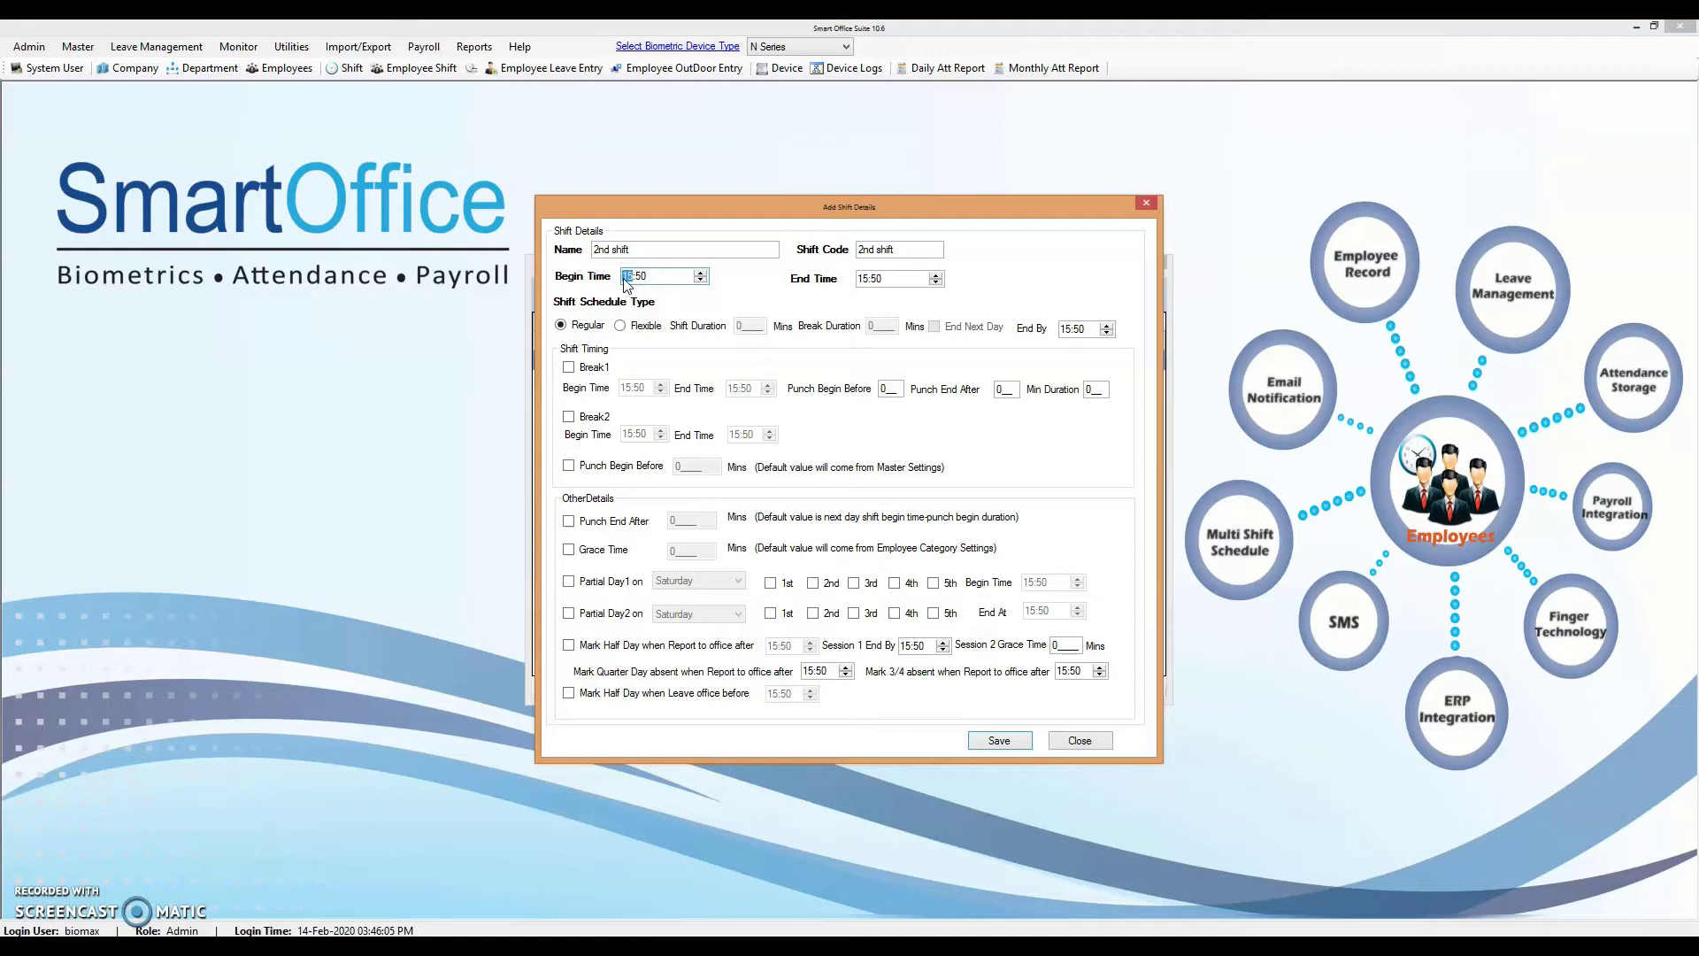
left_click(639, 276)
type("00")
left_click(860, 283)
left_click(863, 280)
left_click(874, 279)
type("00")
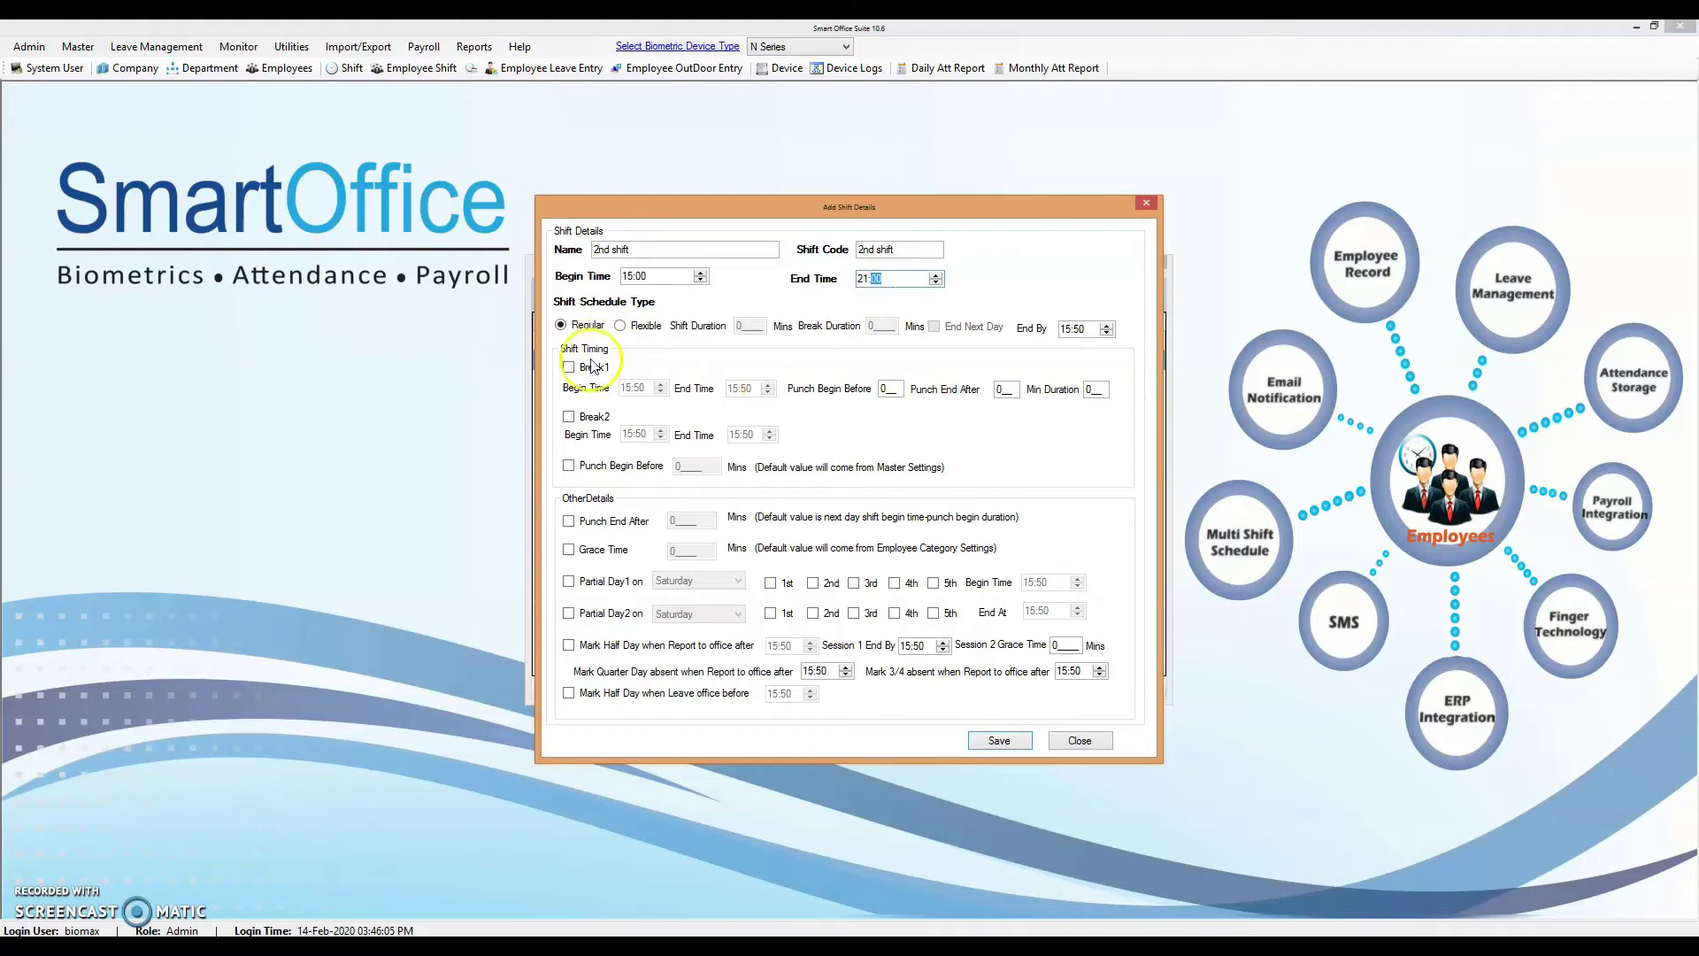
Step: Enable Punch Begin Before at 120 minutes, Punch End After at 240 minutes and Grace Time at 10 minutes
left_click(569, 466)
left_click(569, 521)
left_click(569, 549)
left_click(681, 465)
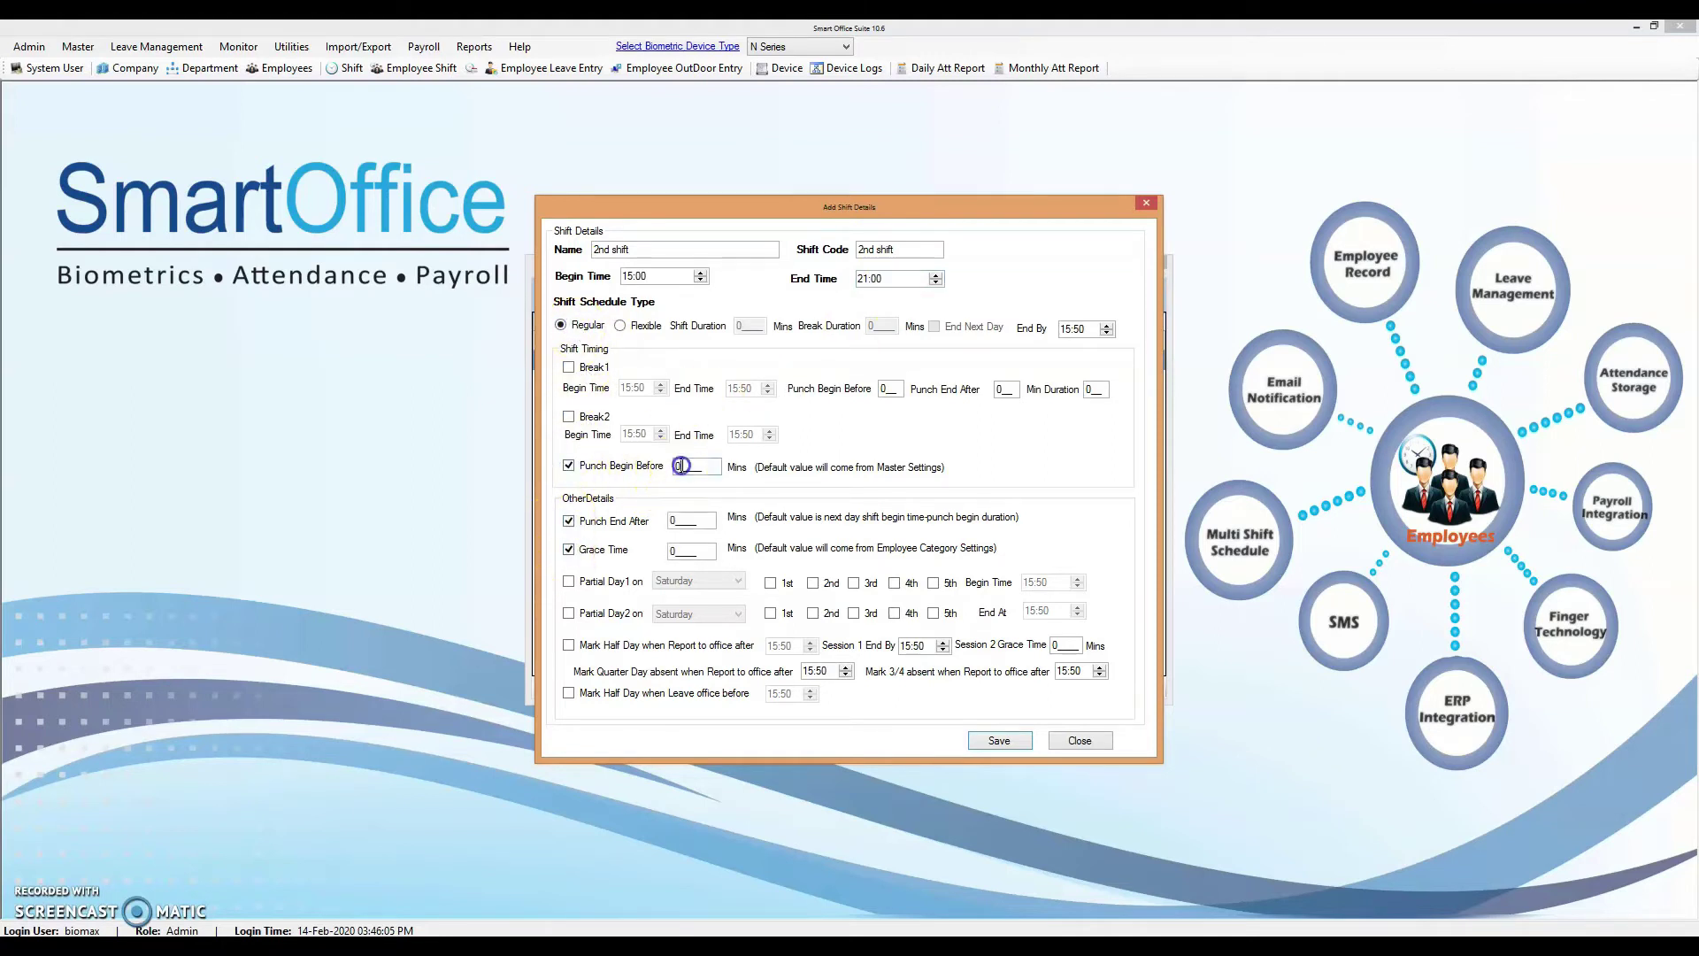
type("120")
left_click(661, 521)
type("240")
left_click(699, 551)
type("10")
Step: Save the 2nd shift and close the shift list
left_click(1011, 741)
left_click(904, 546)
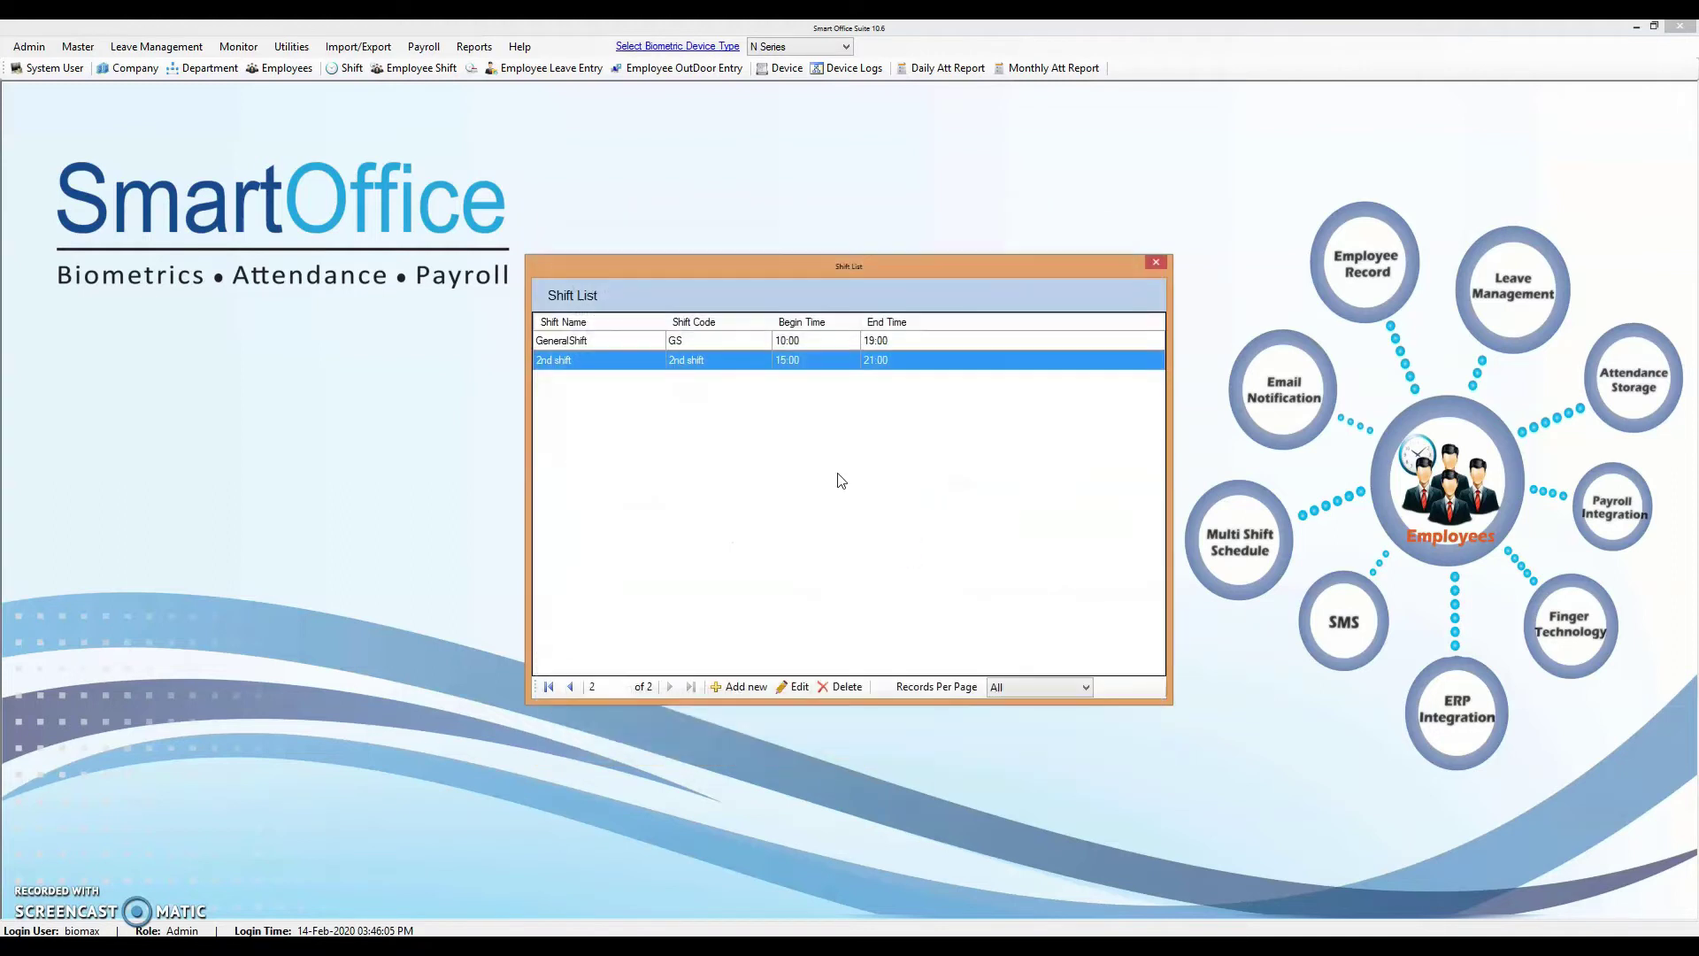
left_click(777, 362)
left_click(763, 365)
left_click(1154, 263)
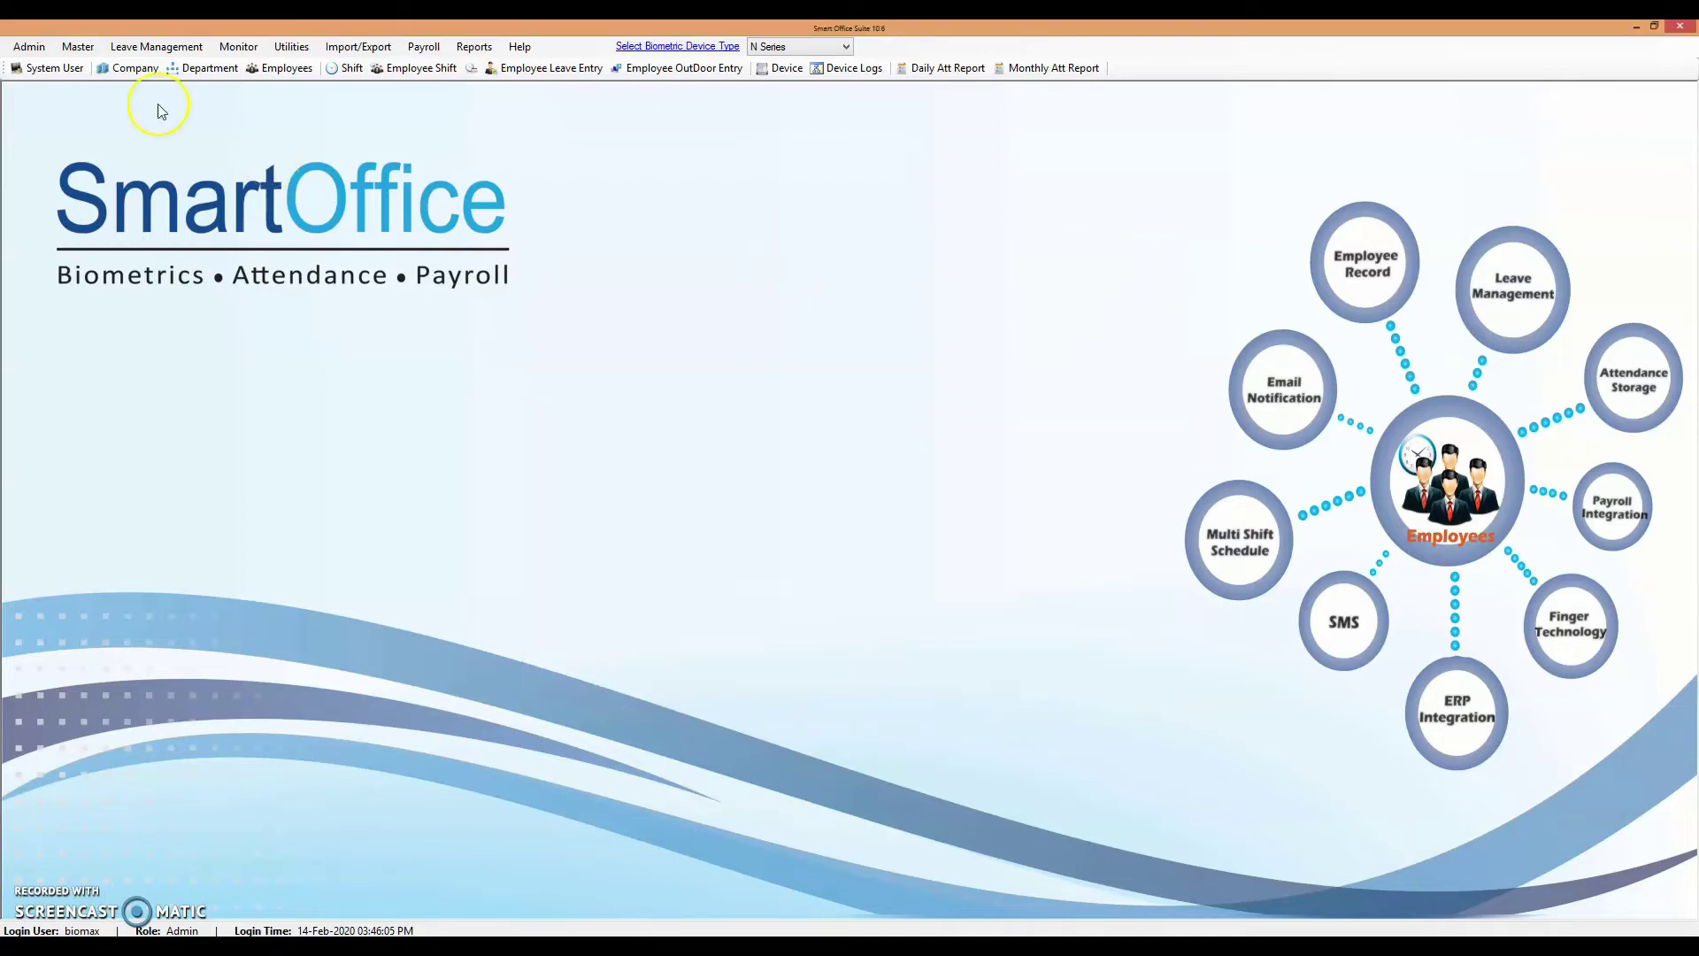
Step: Start an employee shift assignment covering 01-Feb-2020 to 29-Feb-2020
left_click(80, 48)
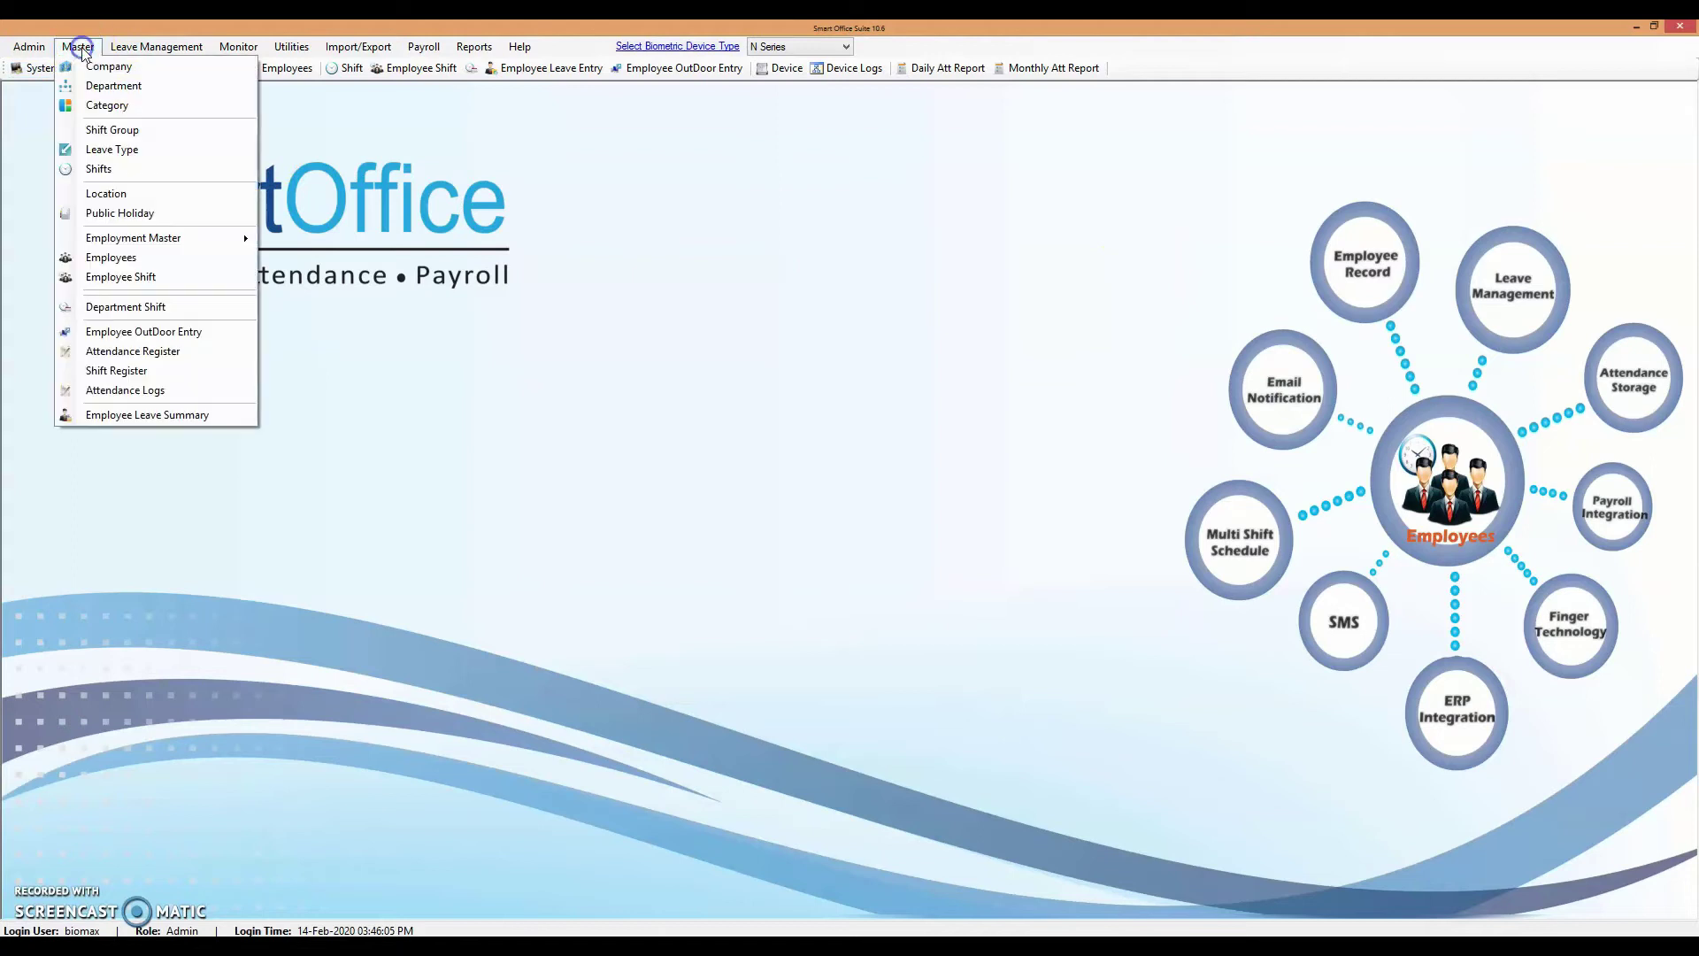
left_click(114, 280)
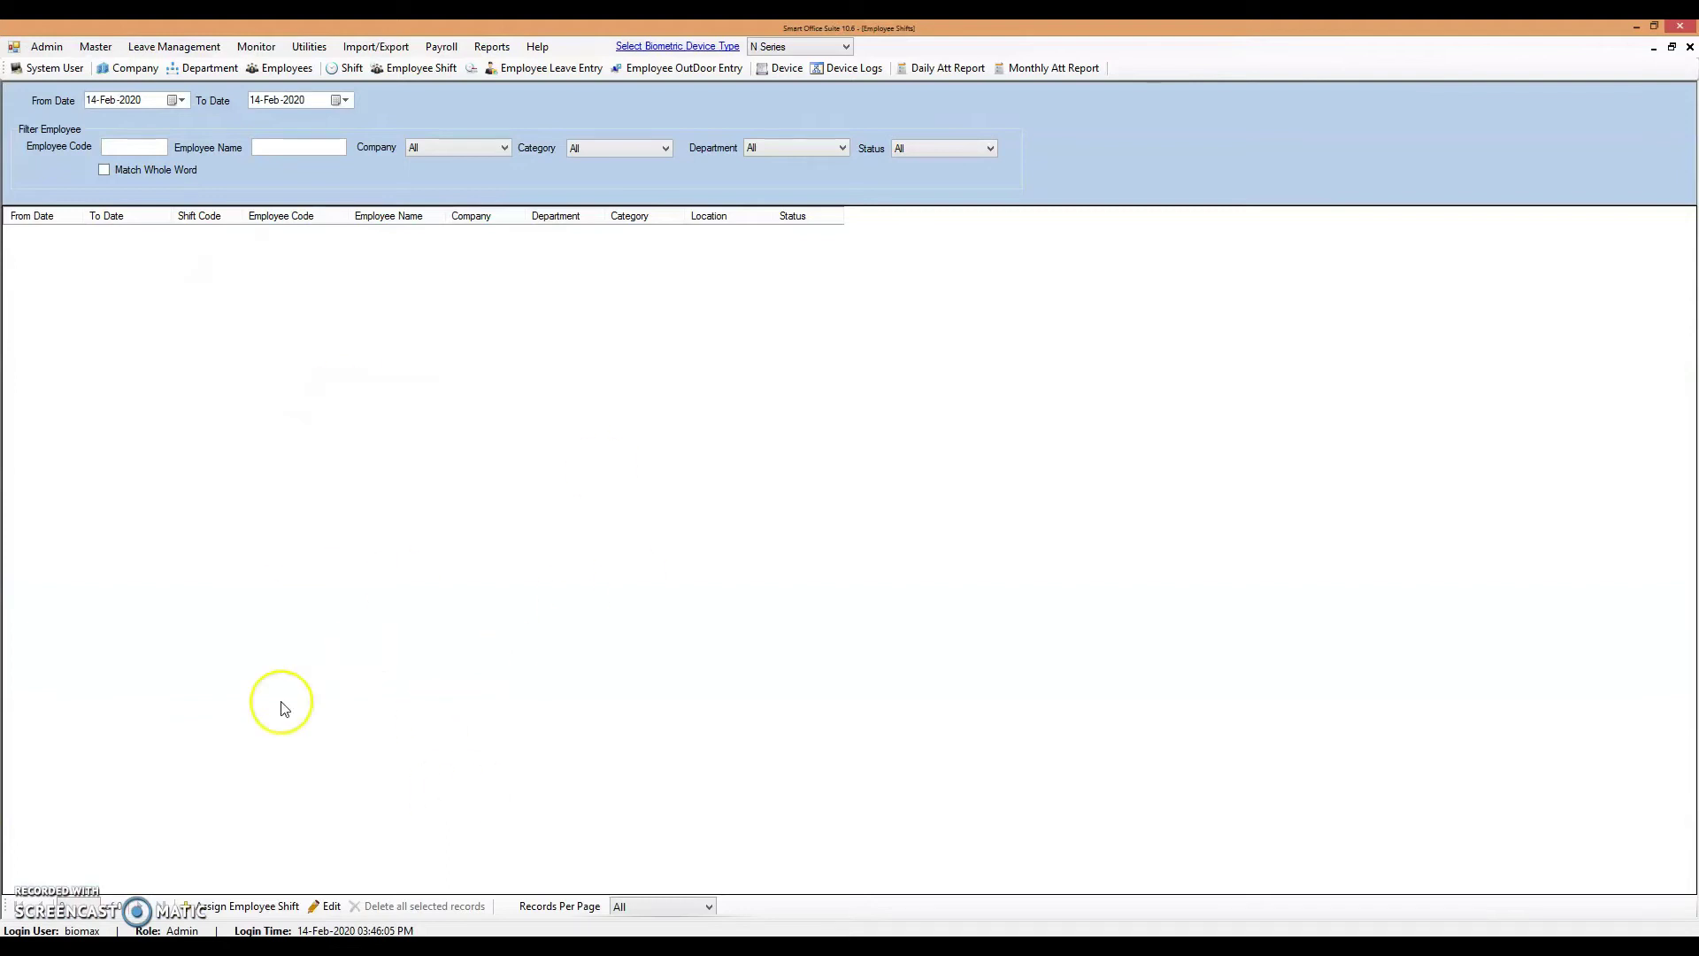
left_click(249, 906)
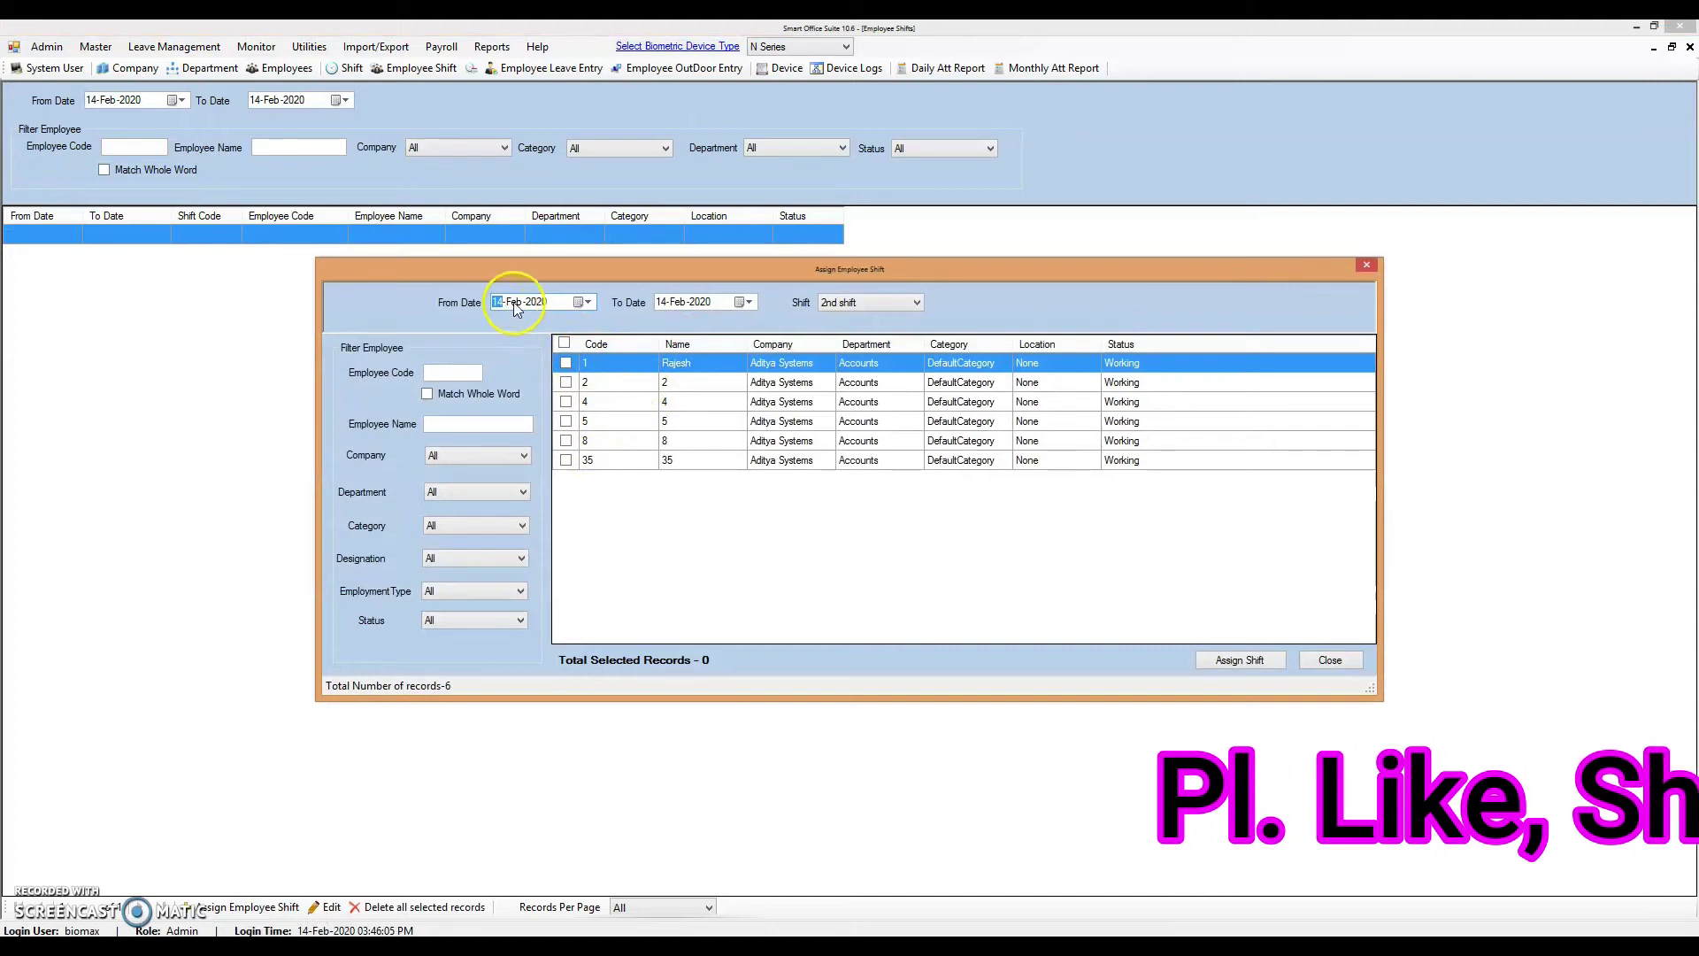
left_click(854, 304)
left_click(854, 303)
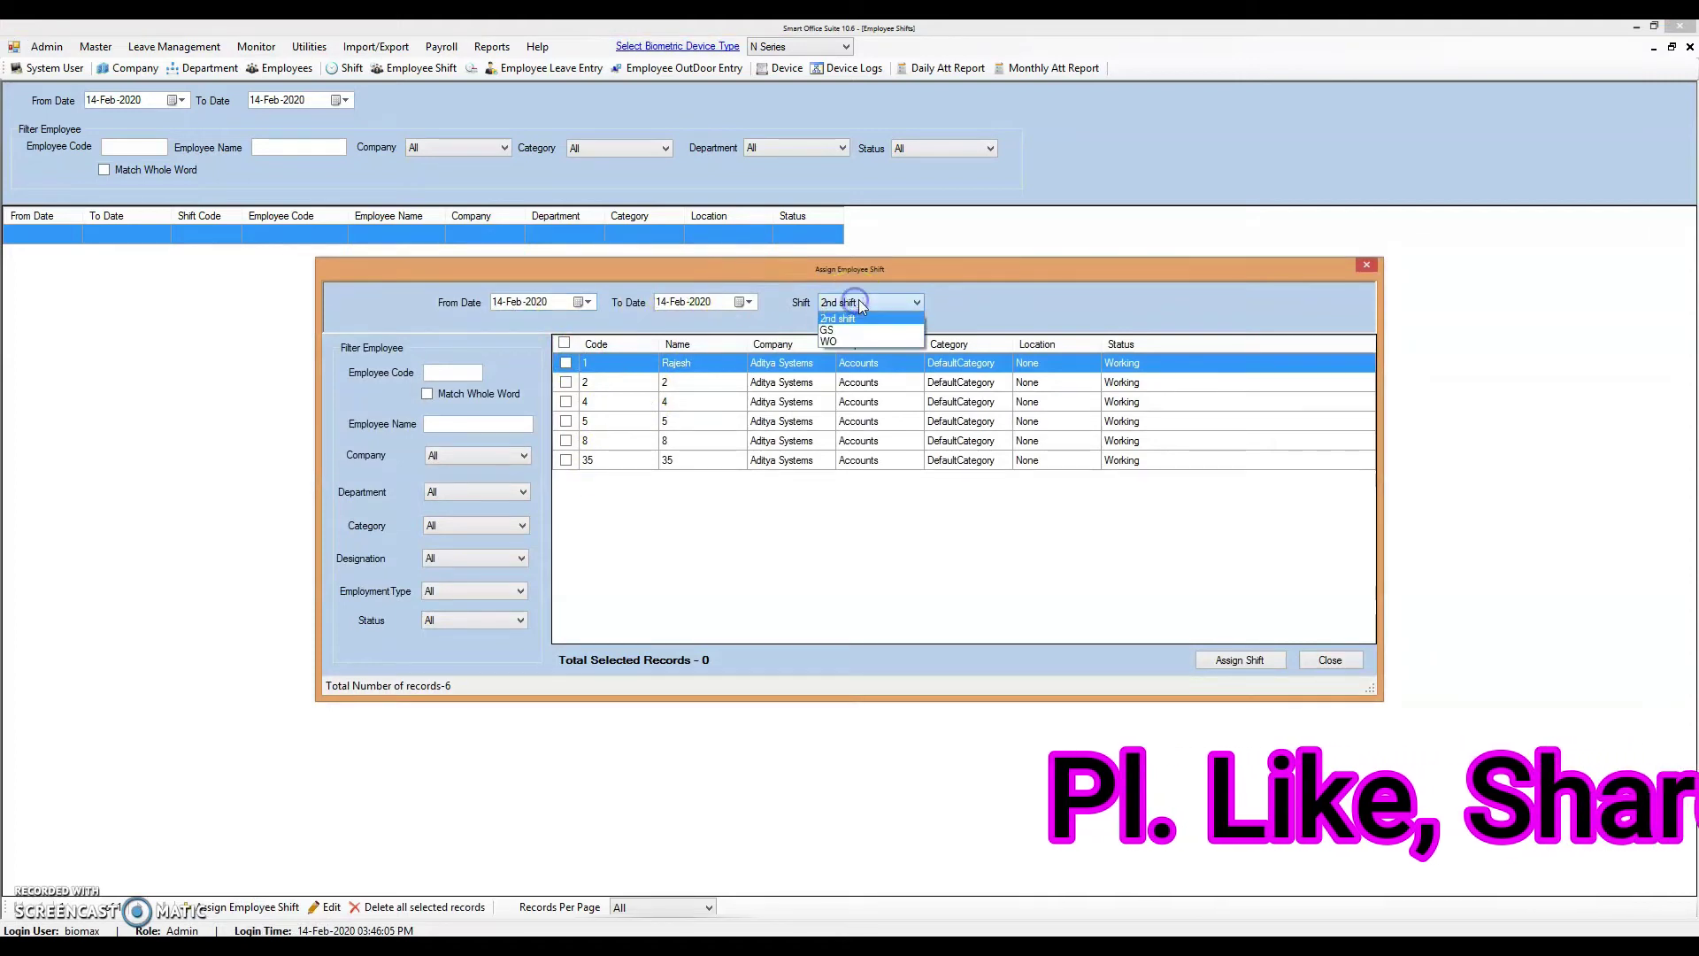
left_click(586, 304)
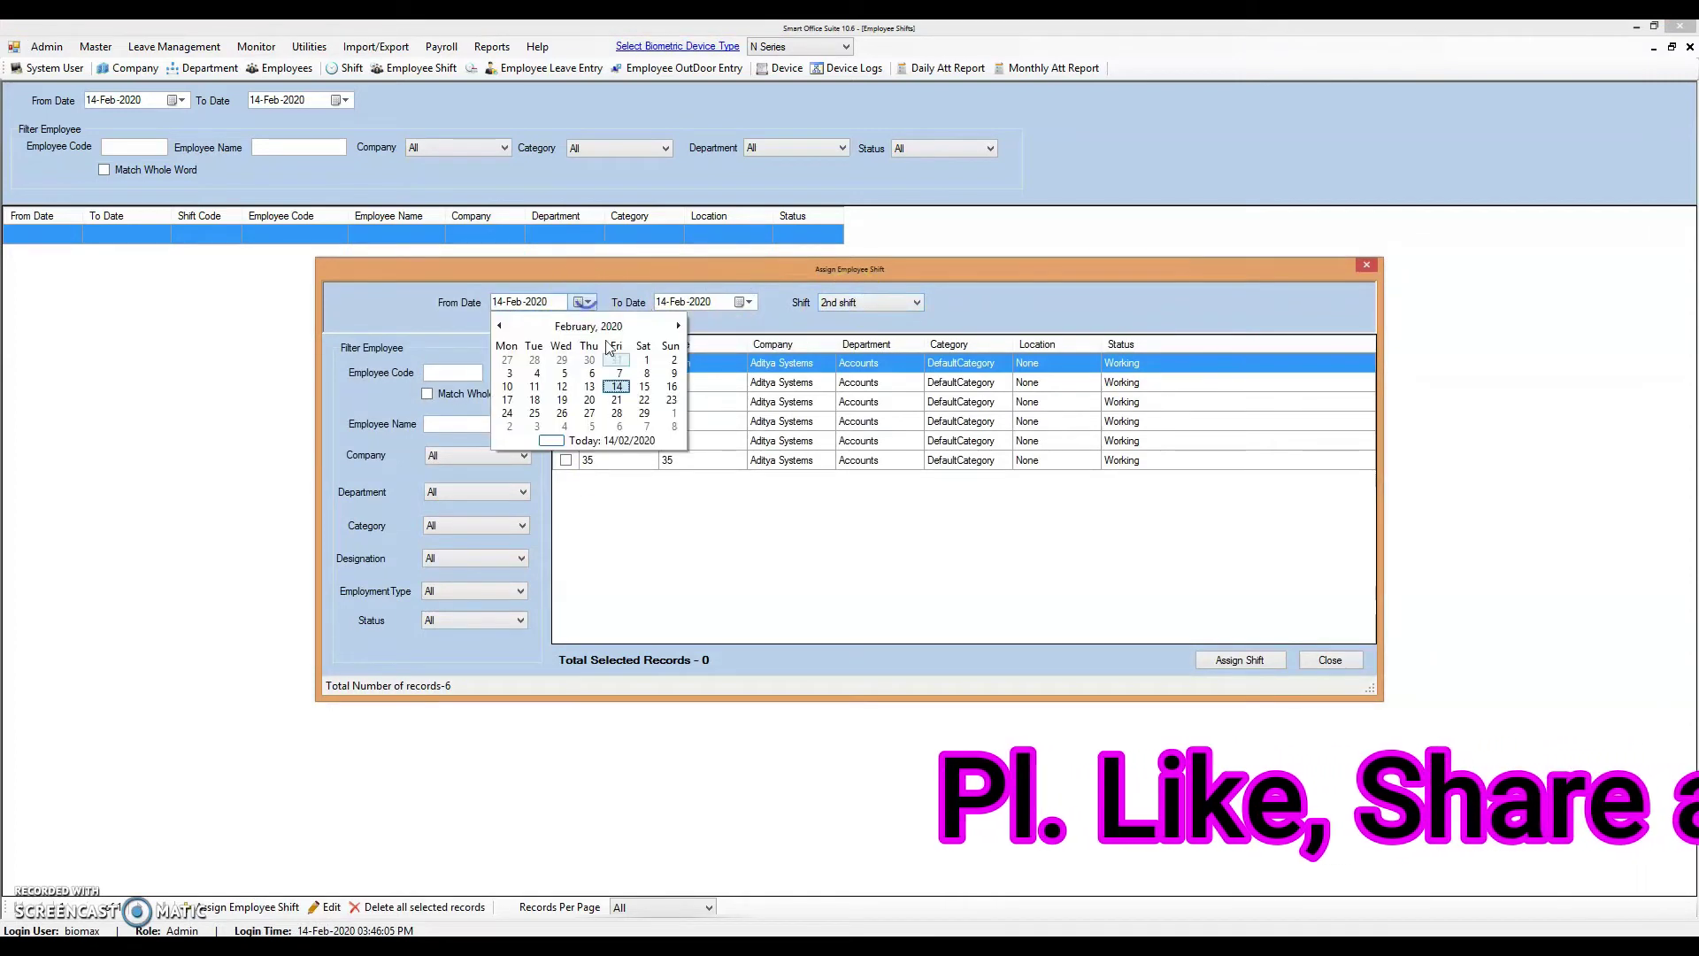
left_click(656, 370)
left_click(750, 303)
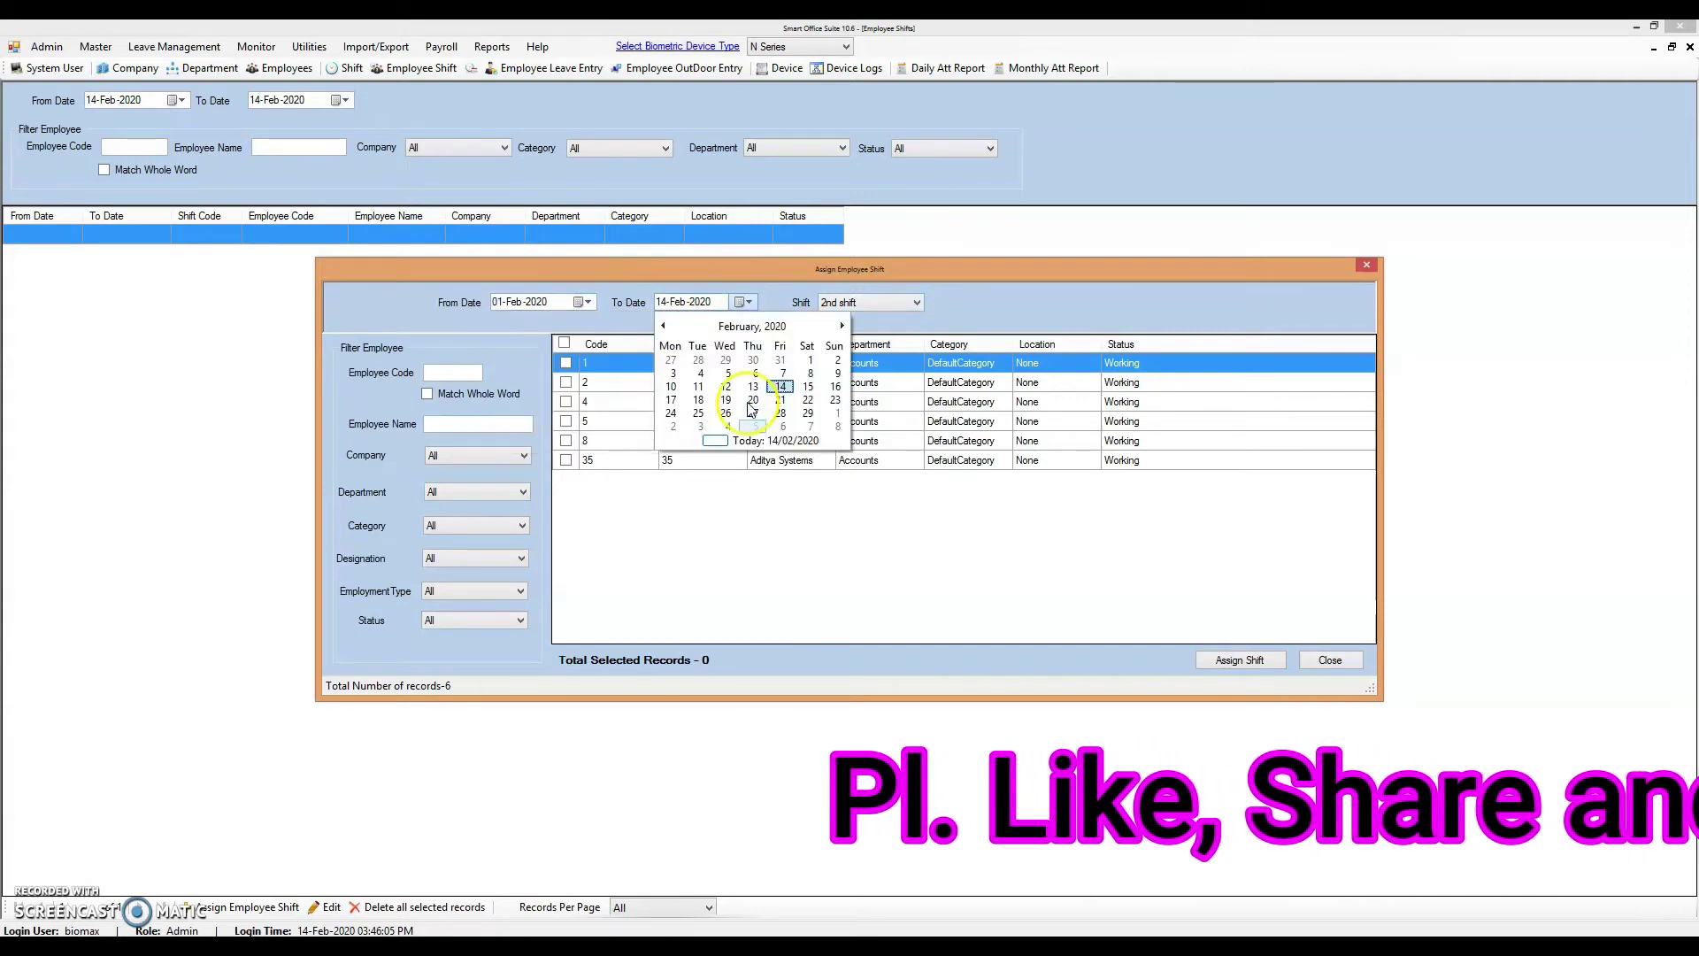
left_click(805, 405)
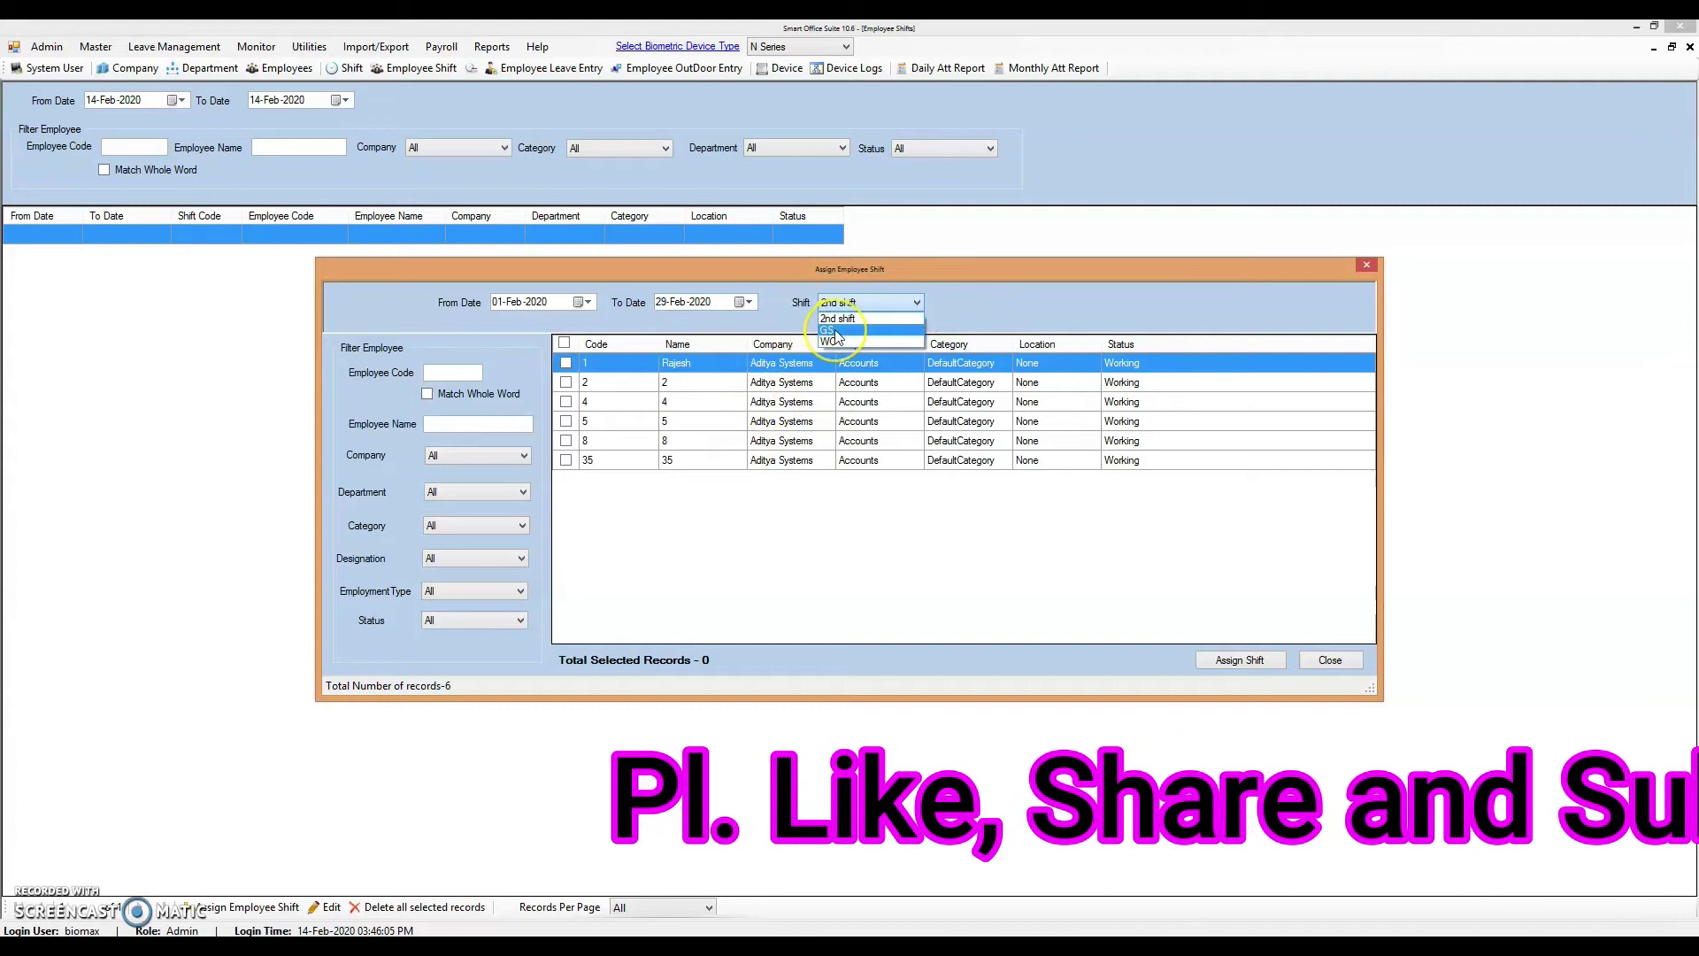
Step: Assign the GS shift to the first three employees in the list
left_click(835, 331)
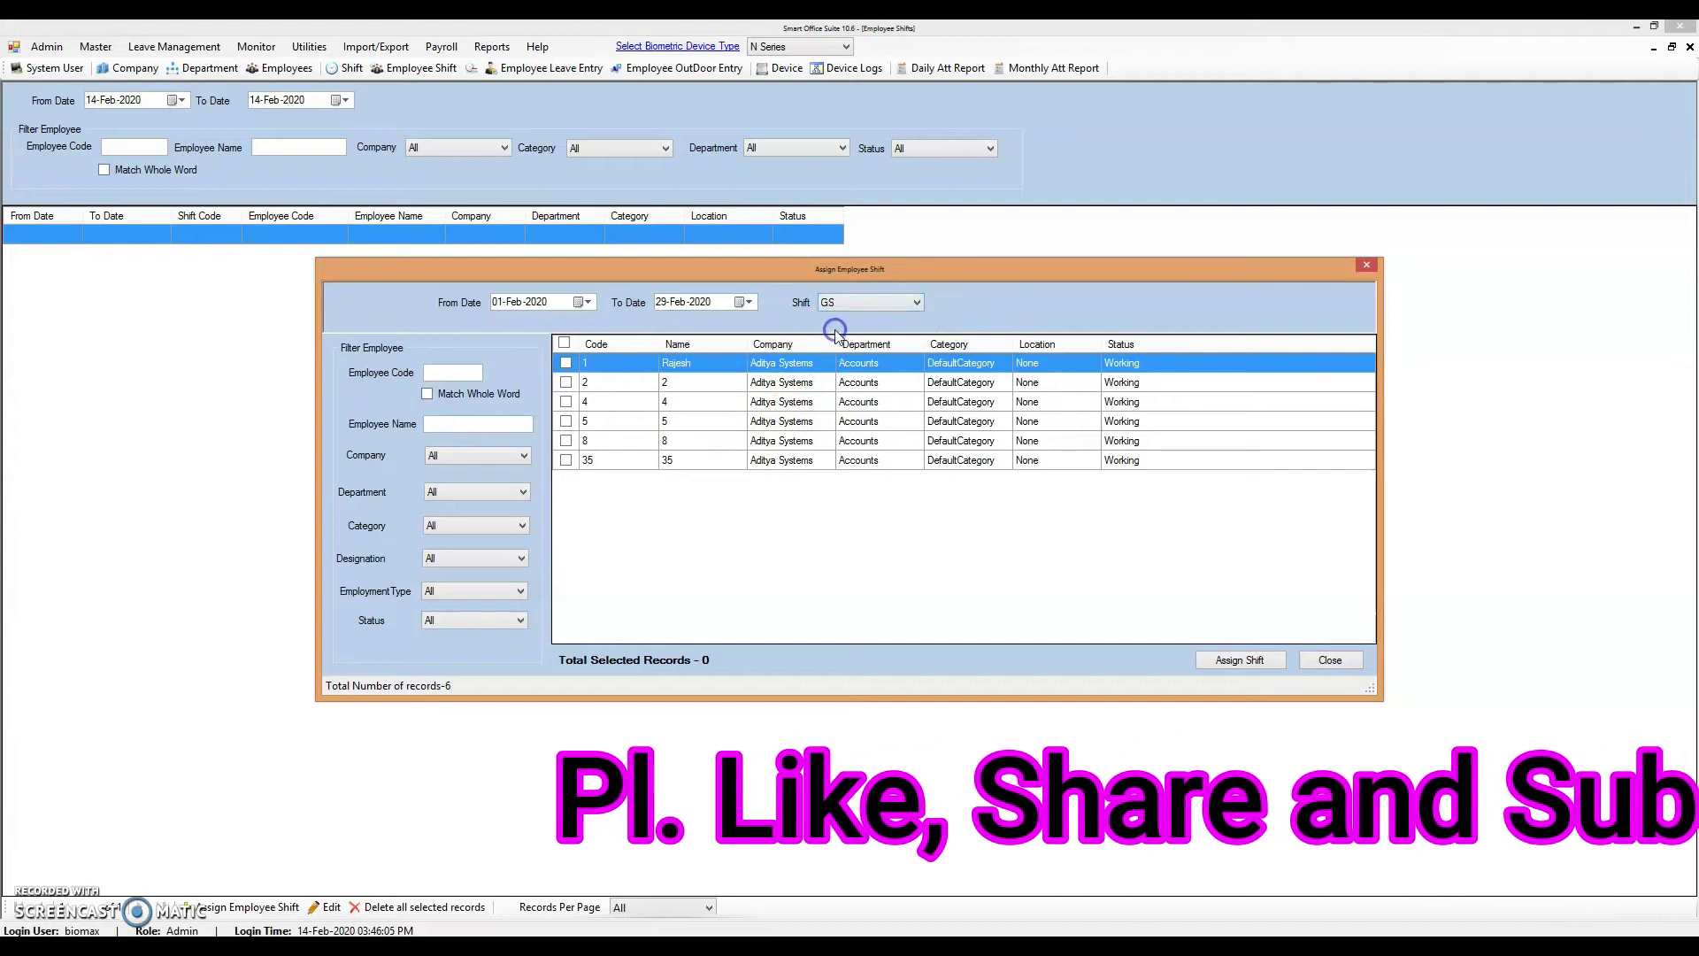
left_click(567, 364)
left_click(566, 365)
left_click(567, 381)
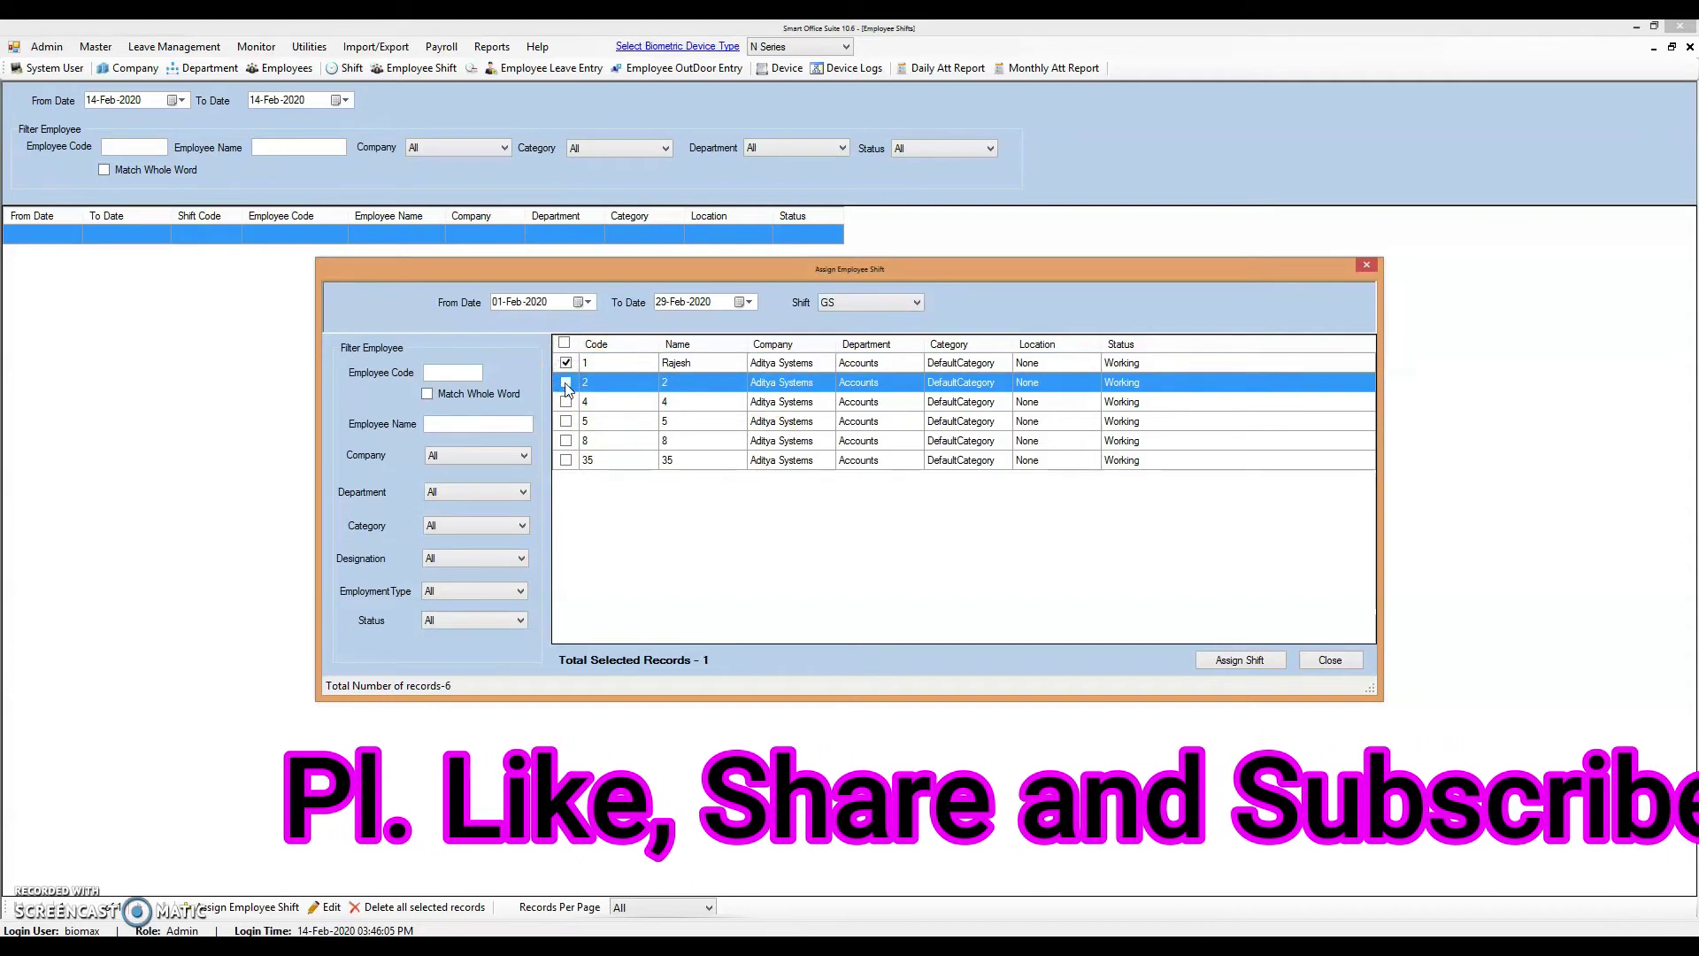
left_click(567, 403)
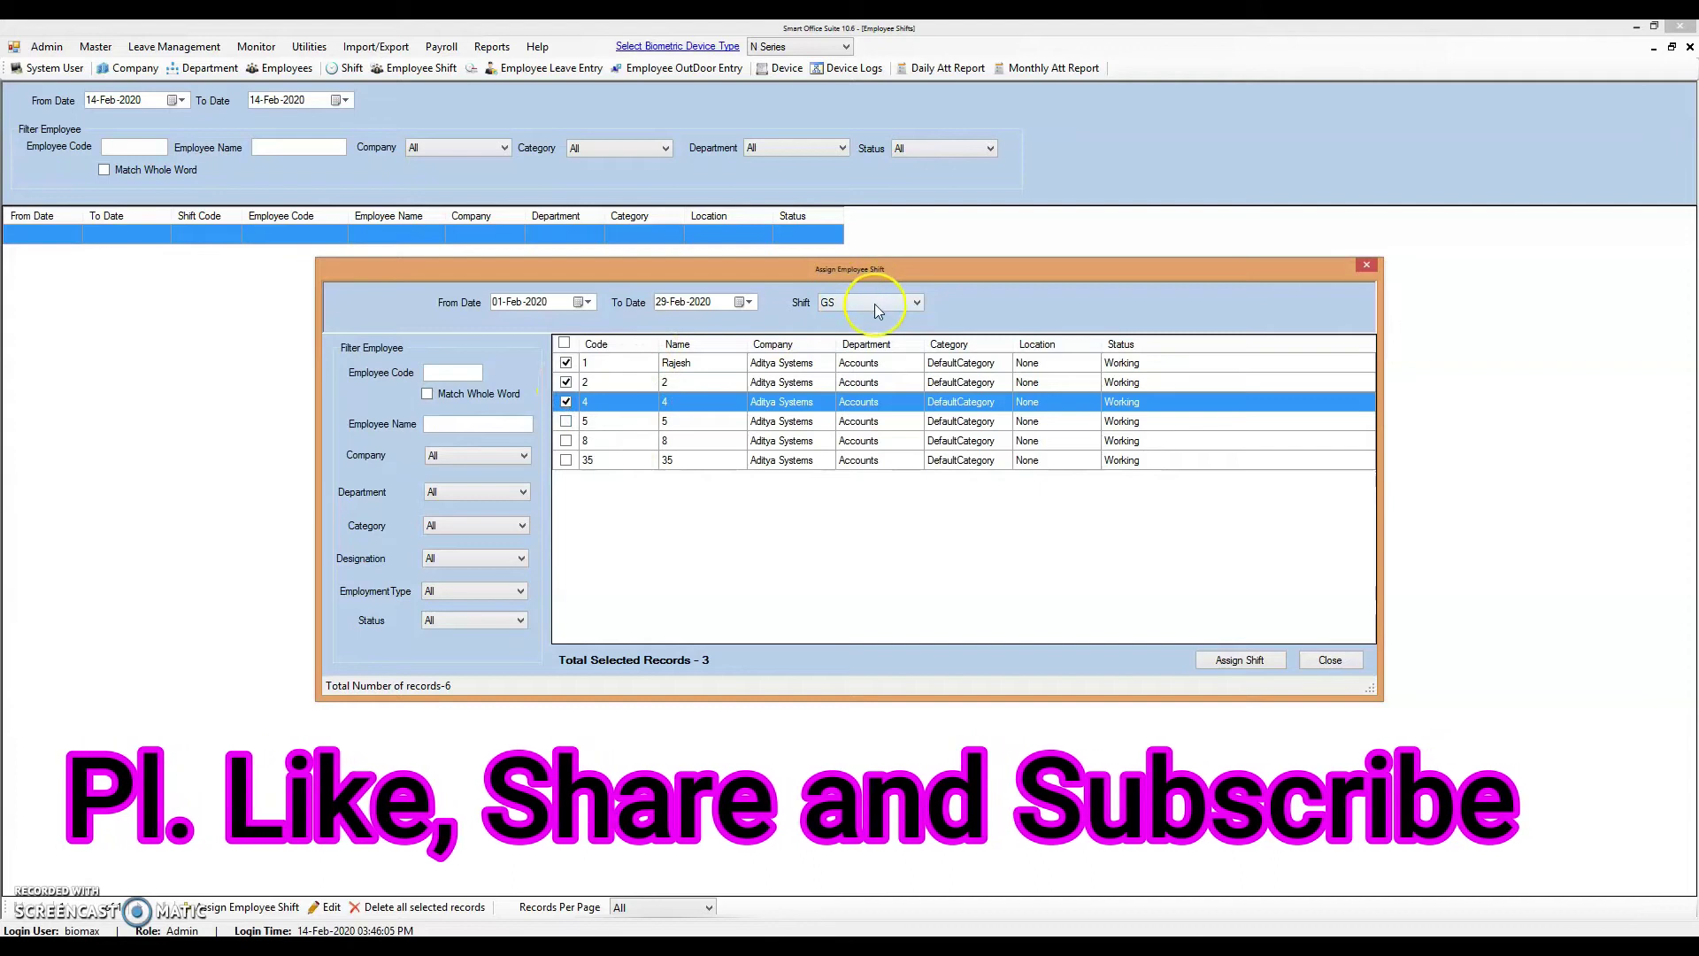
left_click(1240, 660)
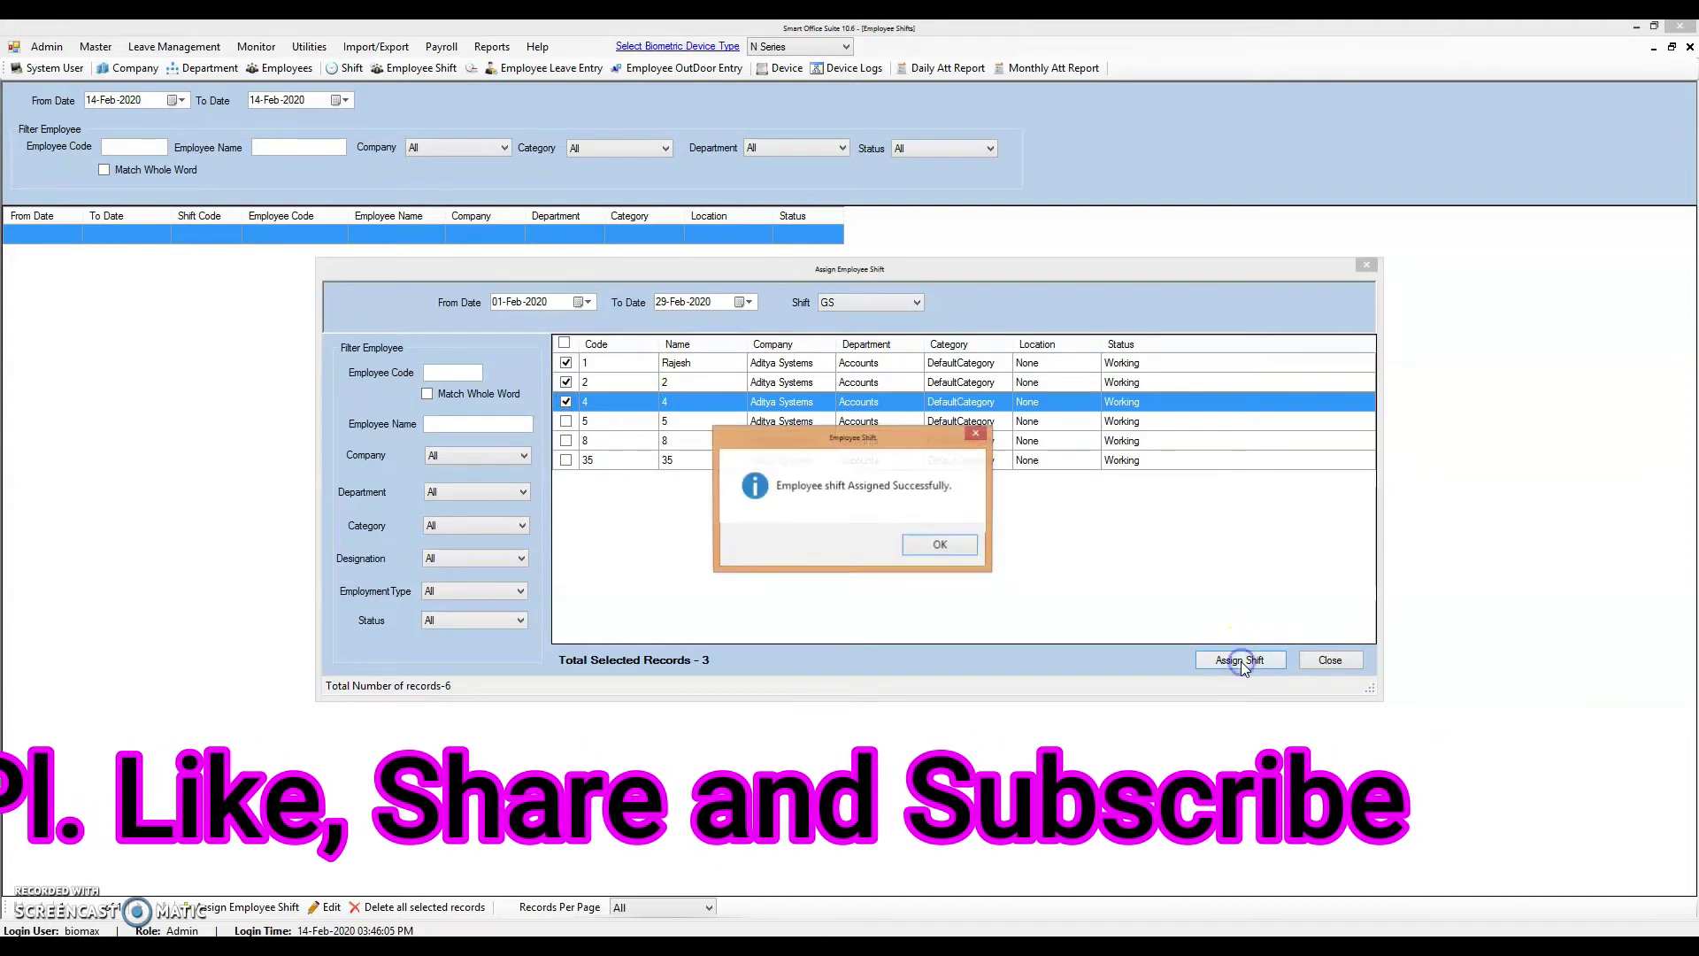
left_click(964, 553)
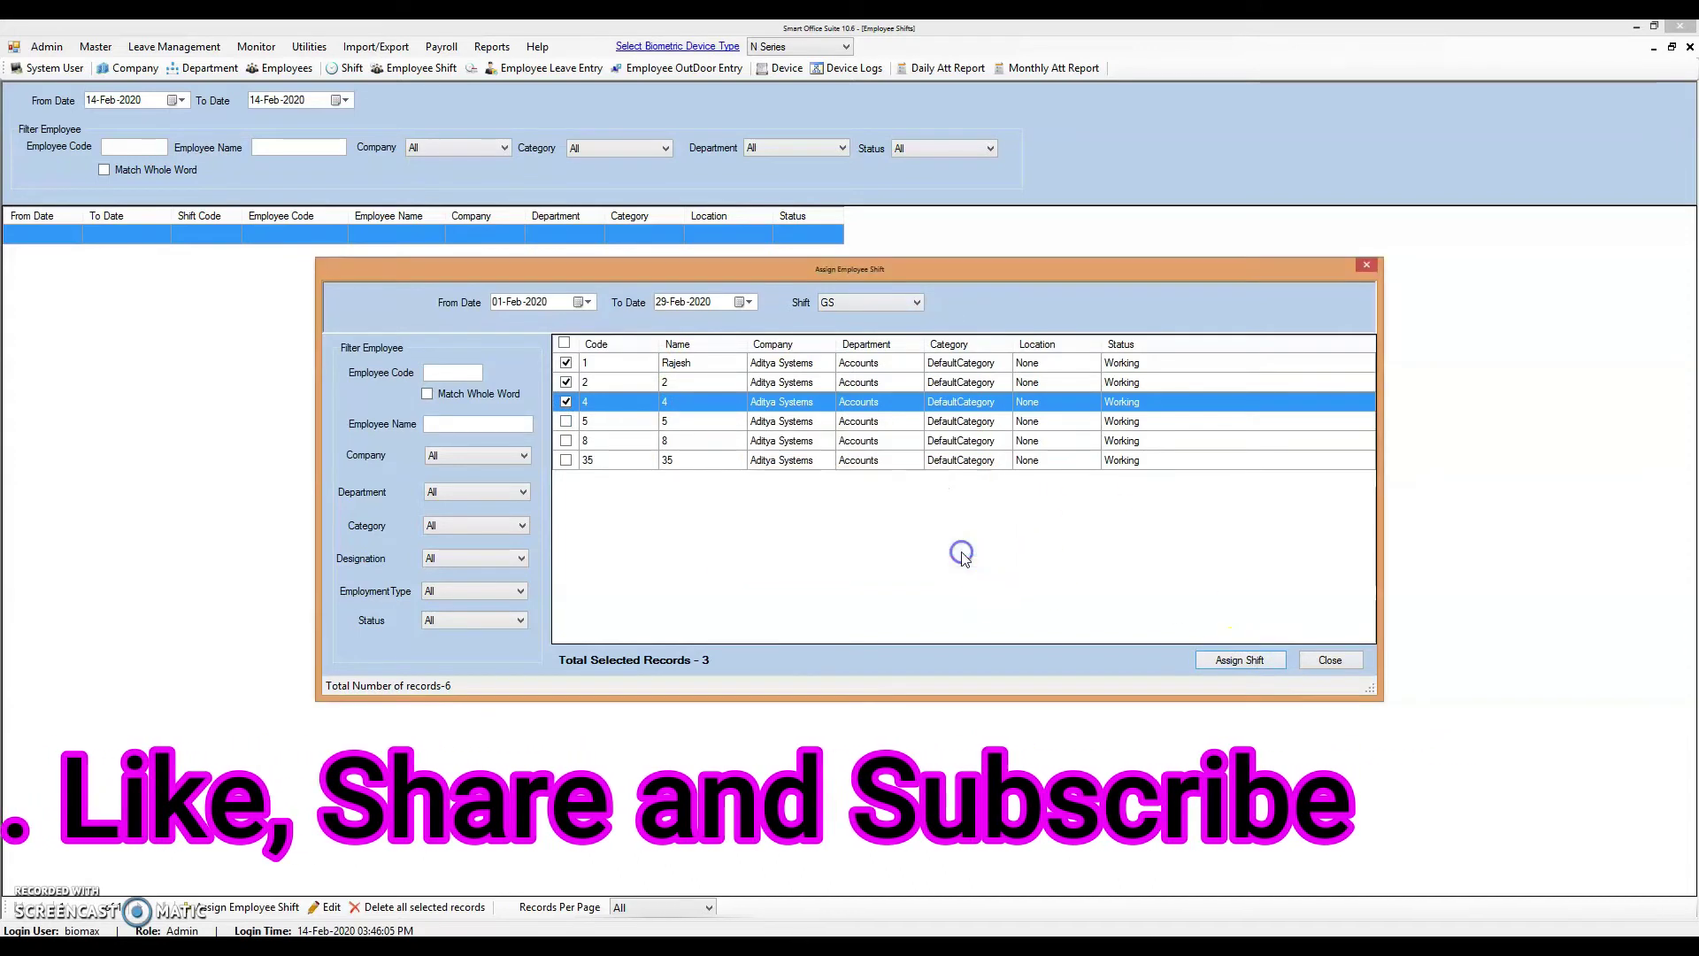
Step: Deselect the first three employees, assign the 2nd shift to the last three instead, and close the assignment window
left_click(567, 403)
left_click(566, 382)
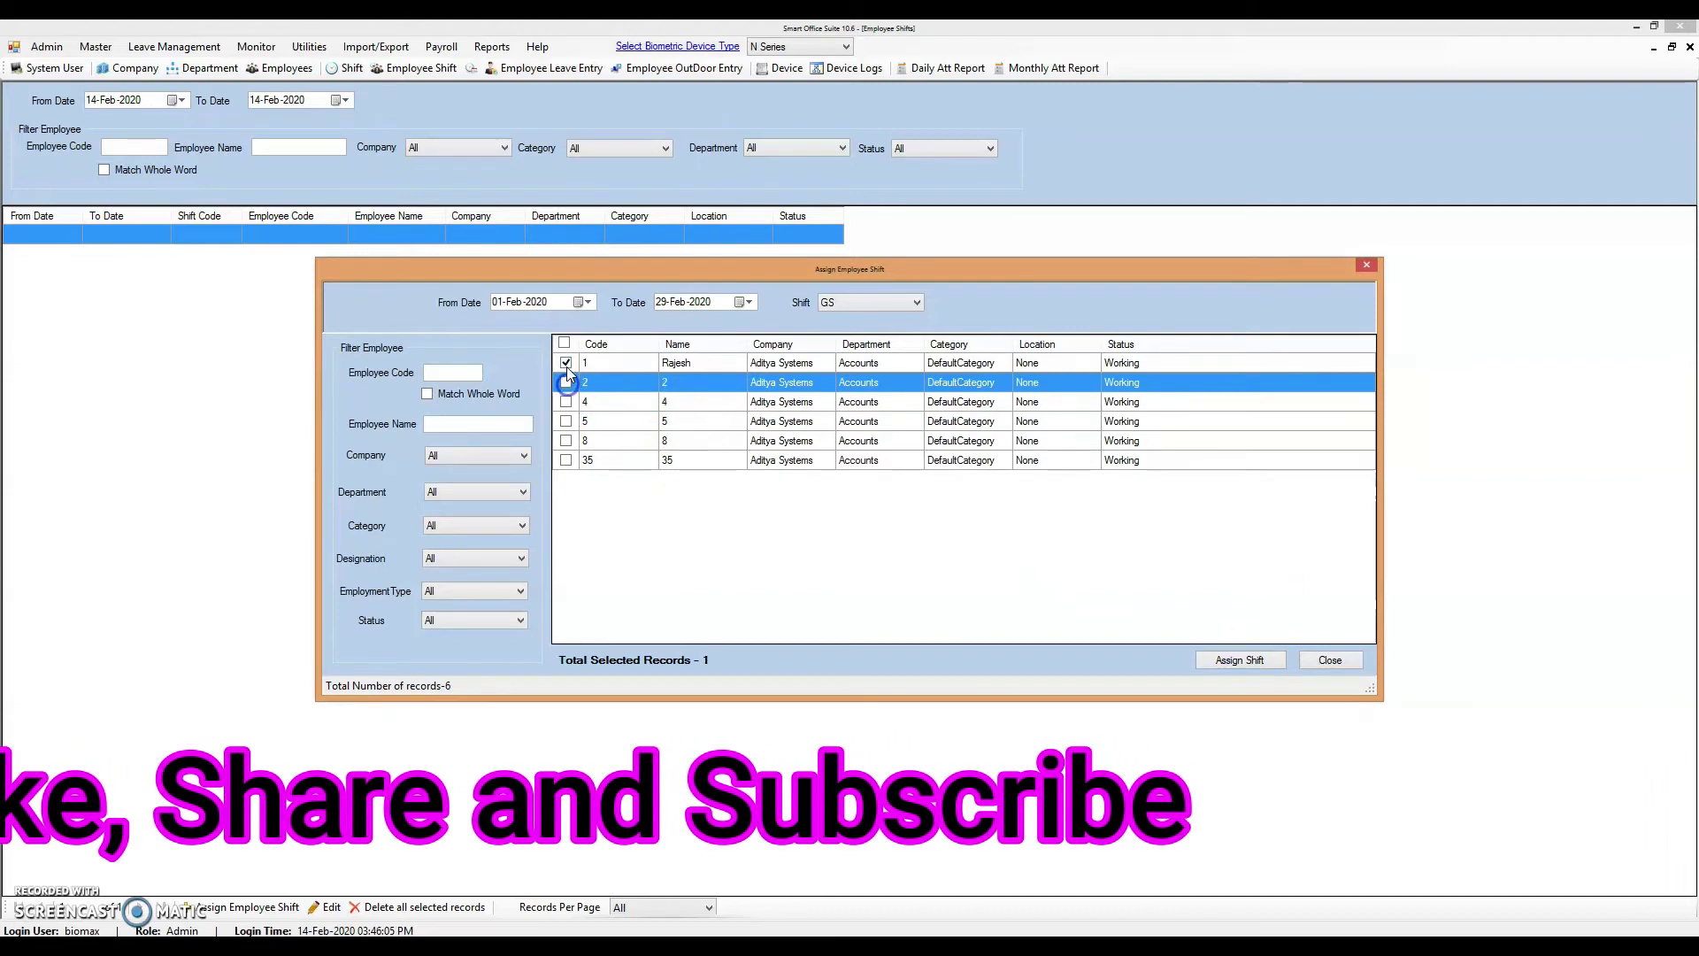
left_click(567, 363)
left_click(929, 332)
left_click(916, 303)
left_click(854, 329)
left_click(567, 422)
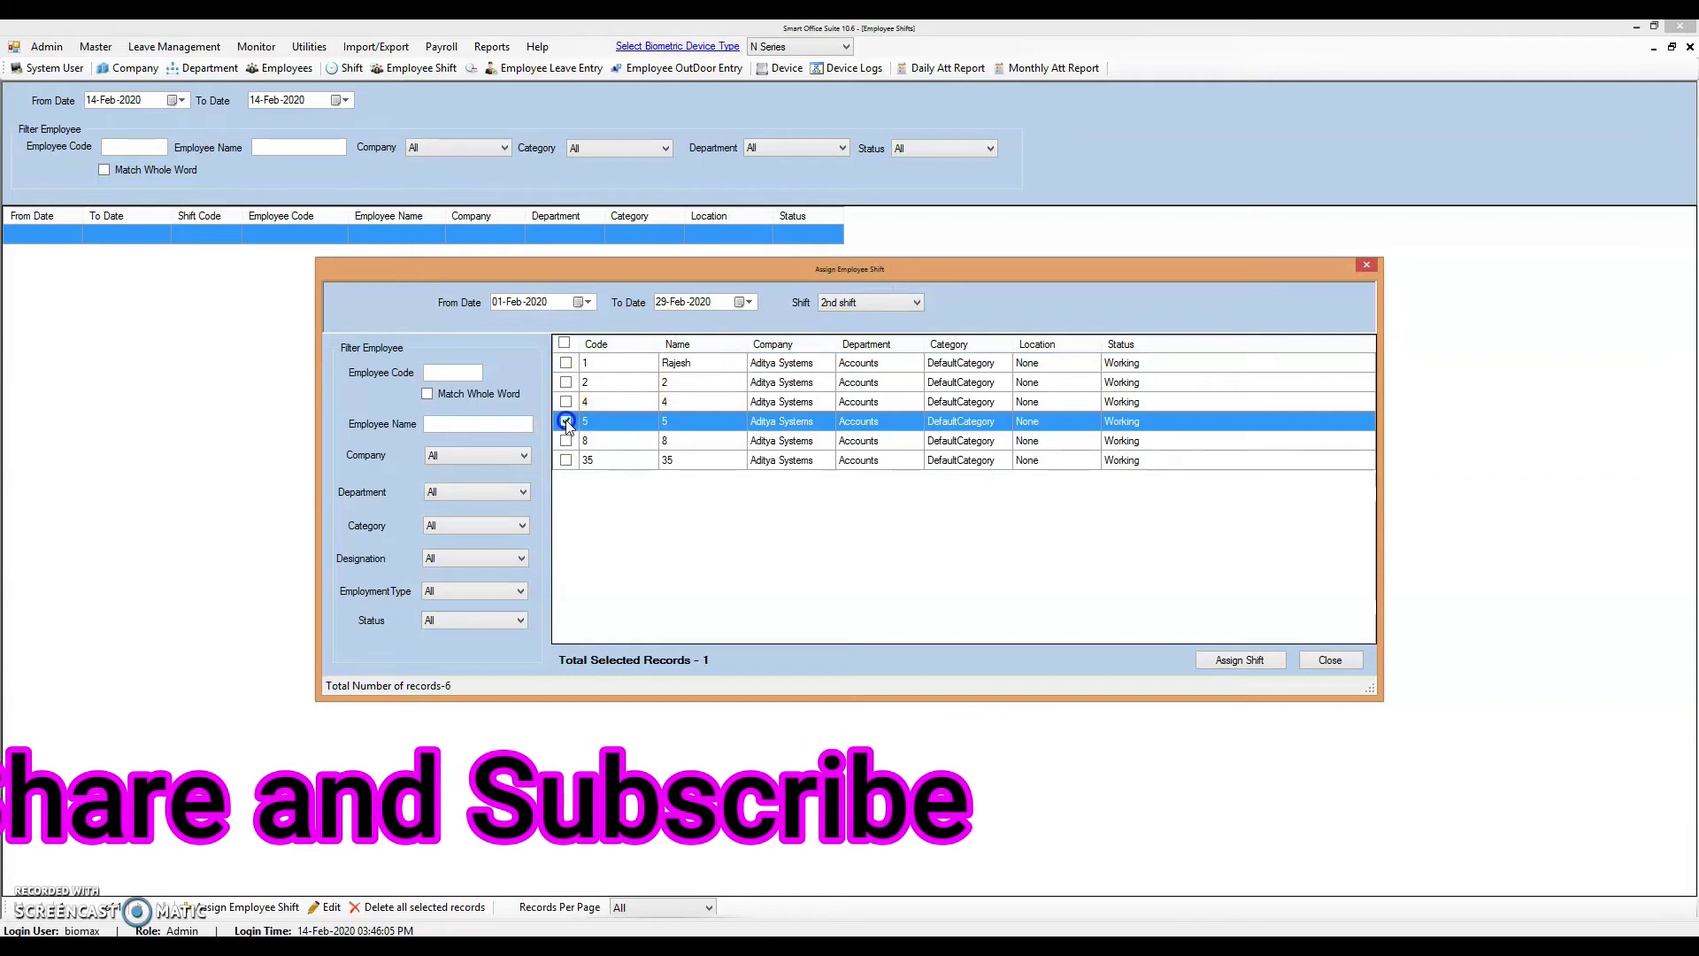
left_click(568, 442)
left_click(567, 460)
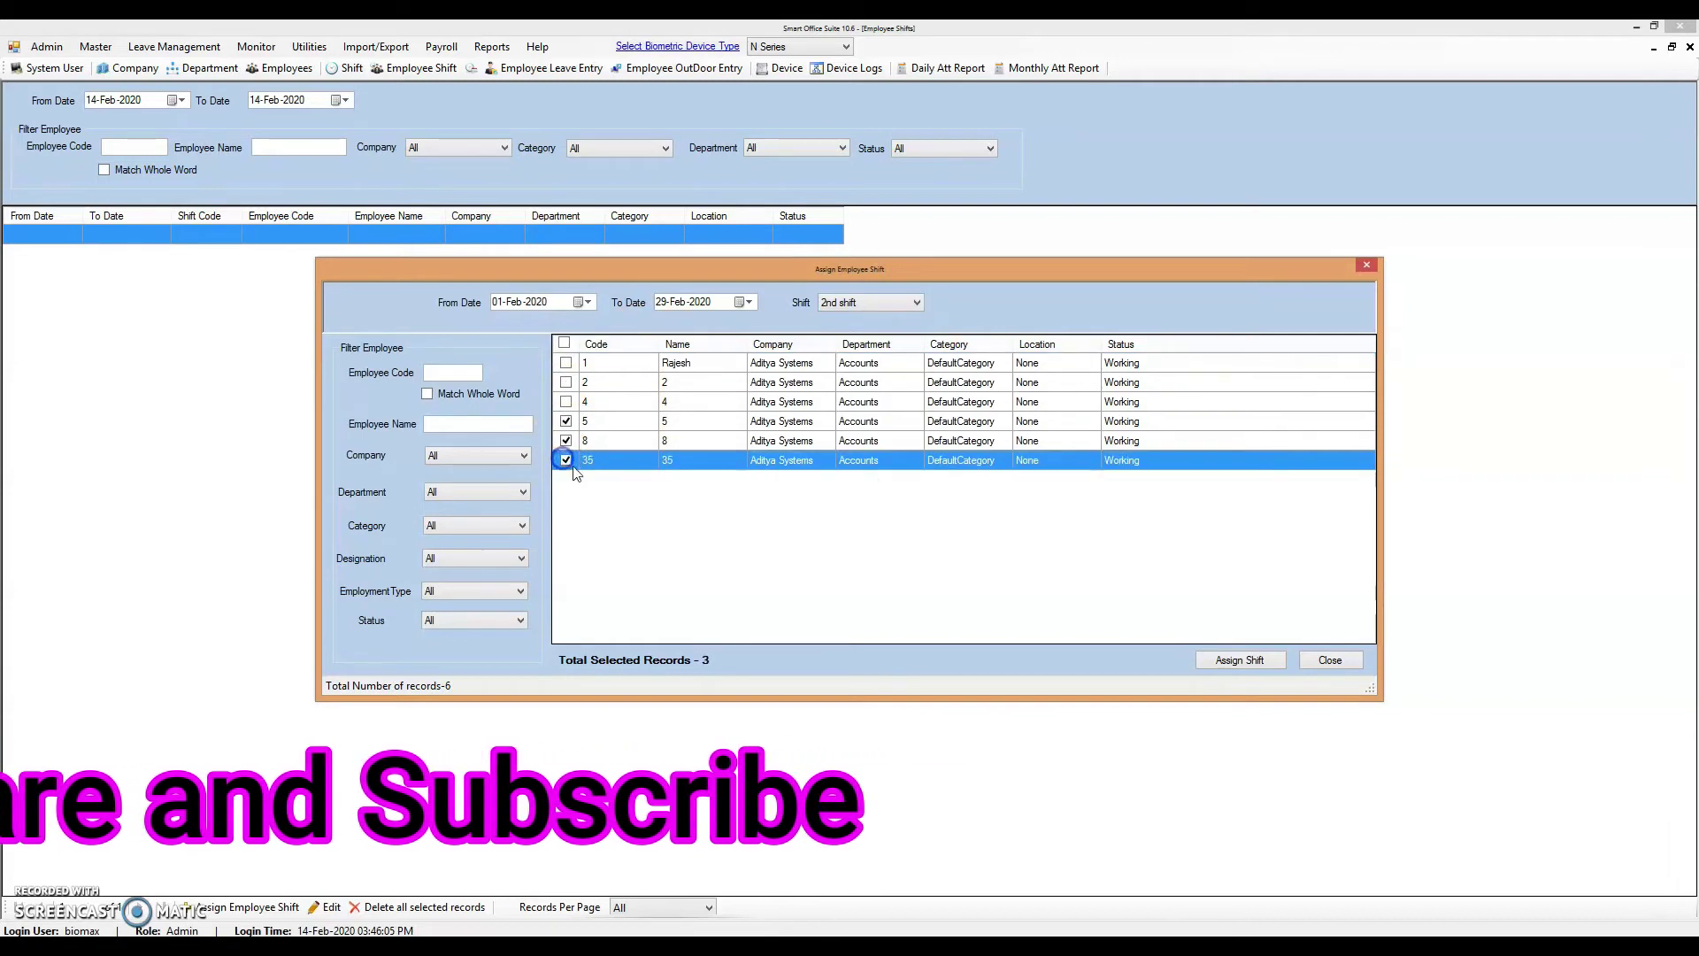
left_click(1224, 664)
left_click(964, 547)
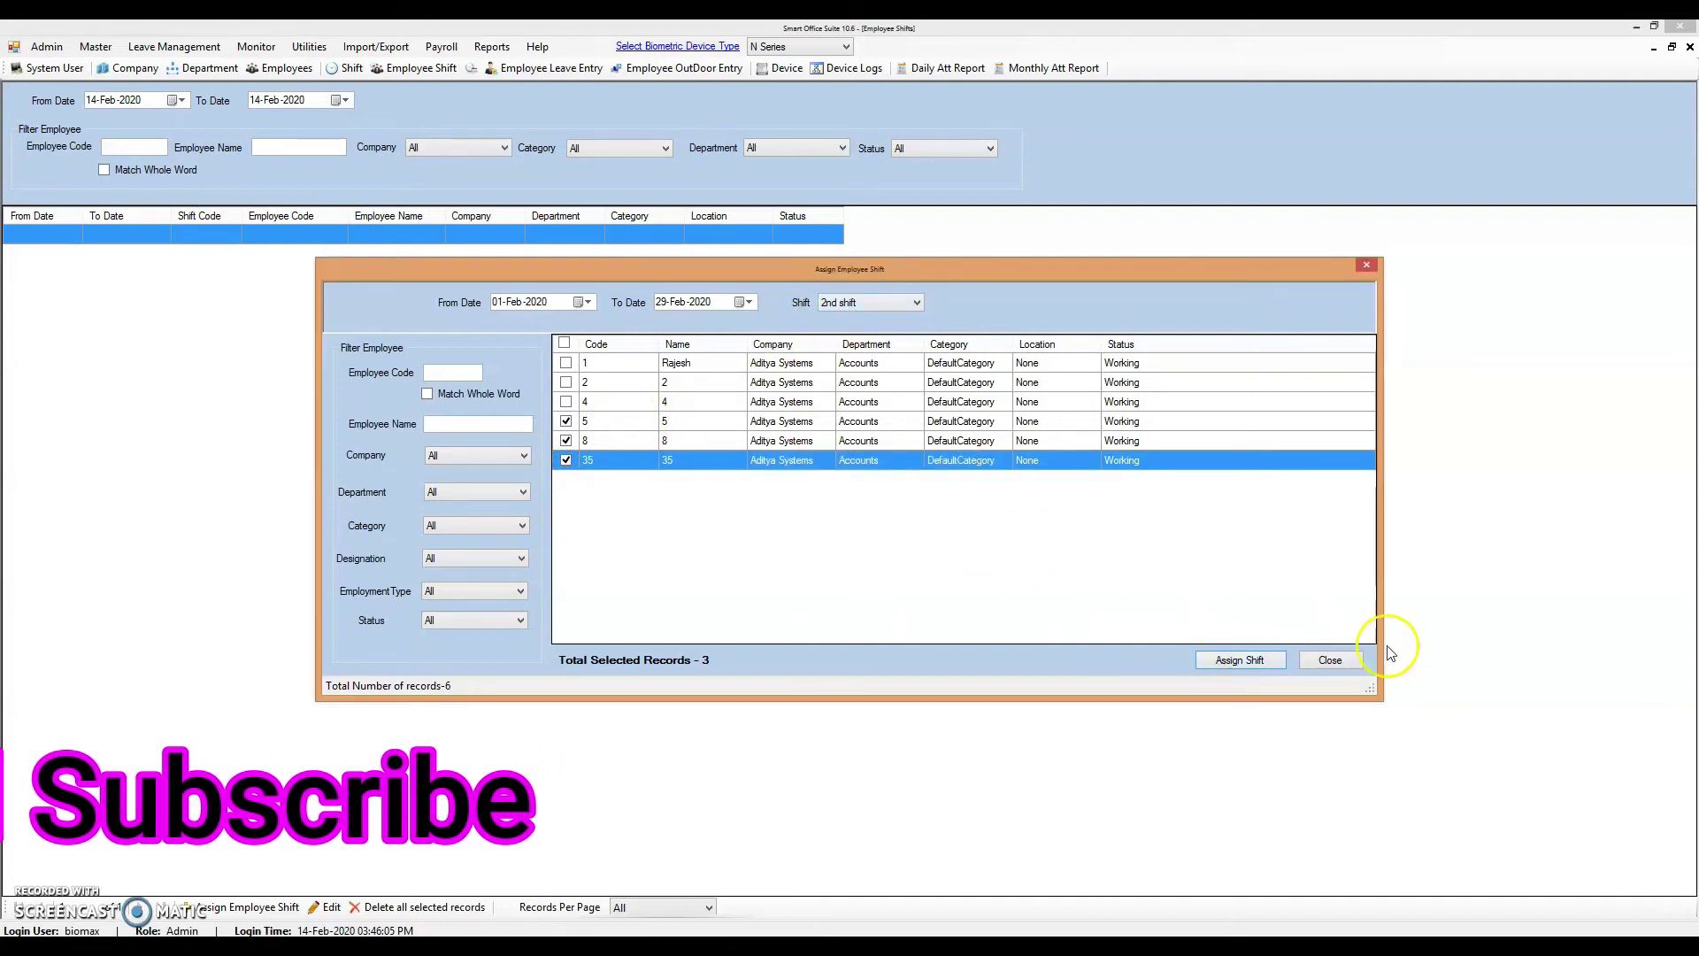
left_click(1338, 660)
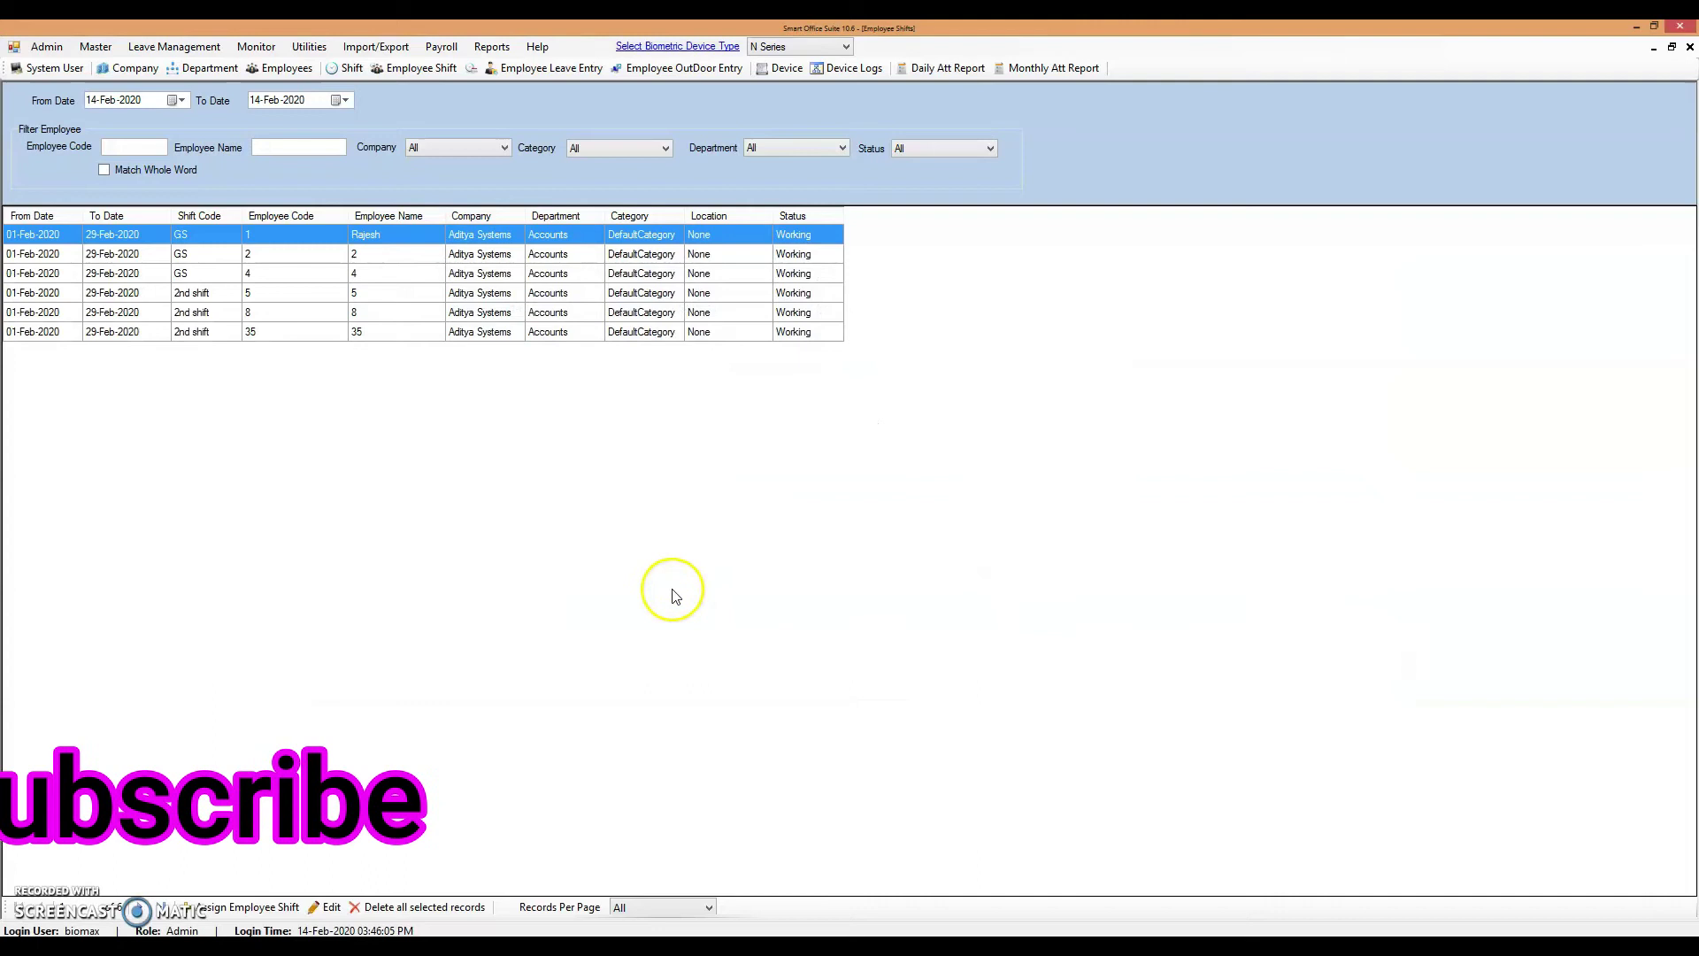
Step: Review the date ranges and shift codes of the assigned employee shifts
left_click(91, 273)
left_click_drag(174, 235, 229, 331)
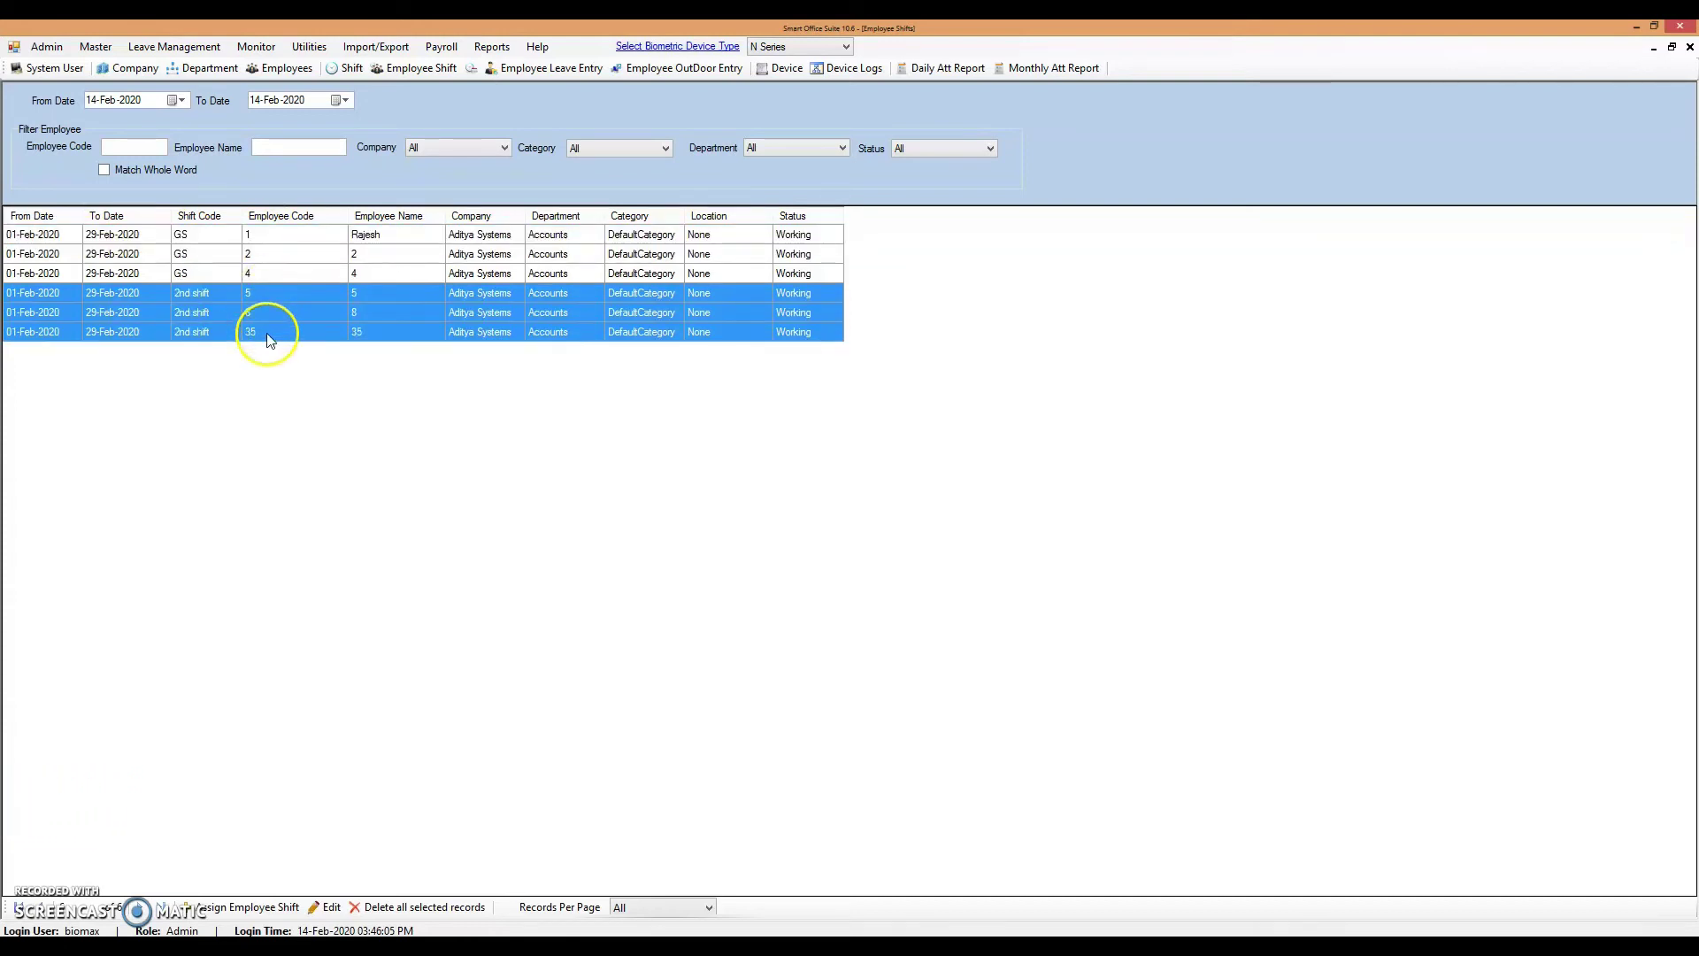
left_click(24, 237)
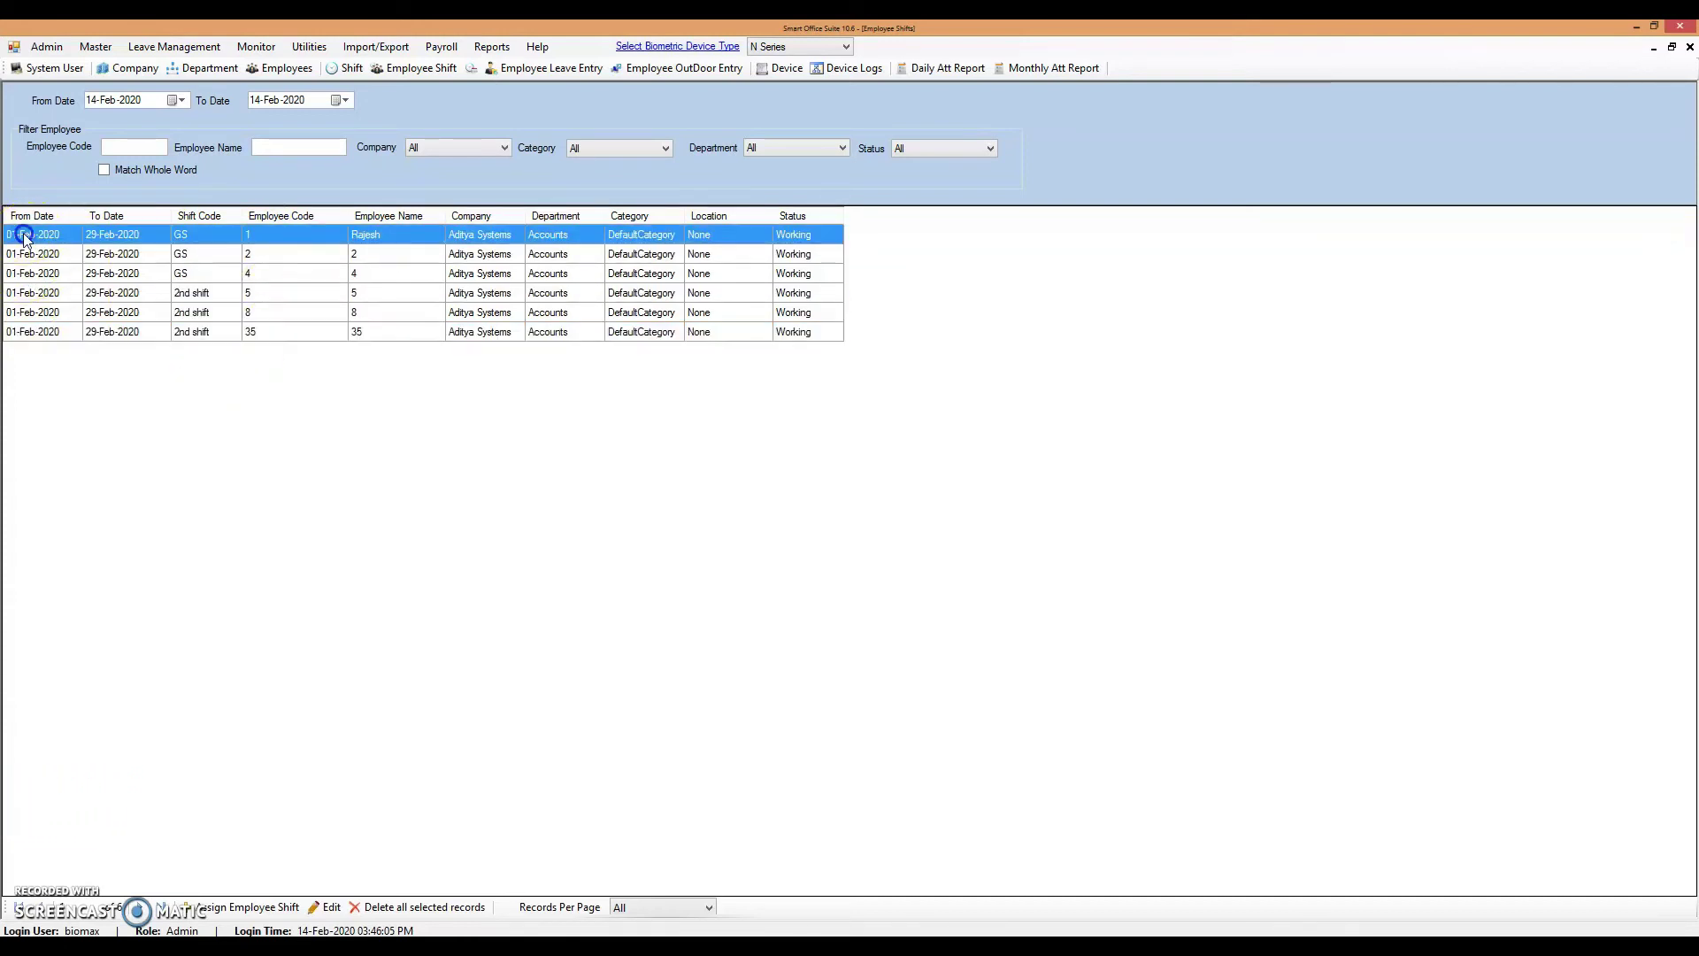
Step: Set the master settings to consider Previous Day Shift when no shift is assigned, and save the settings
left_click(124, 255)
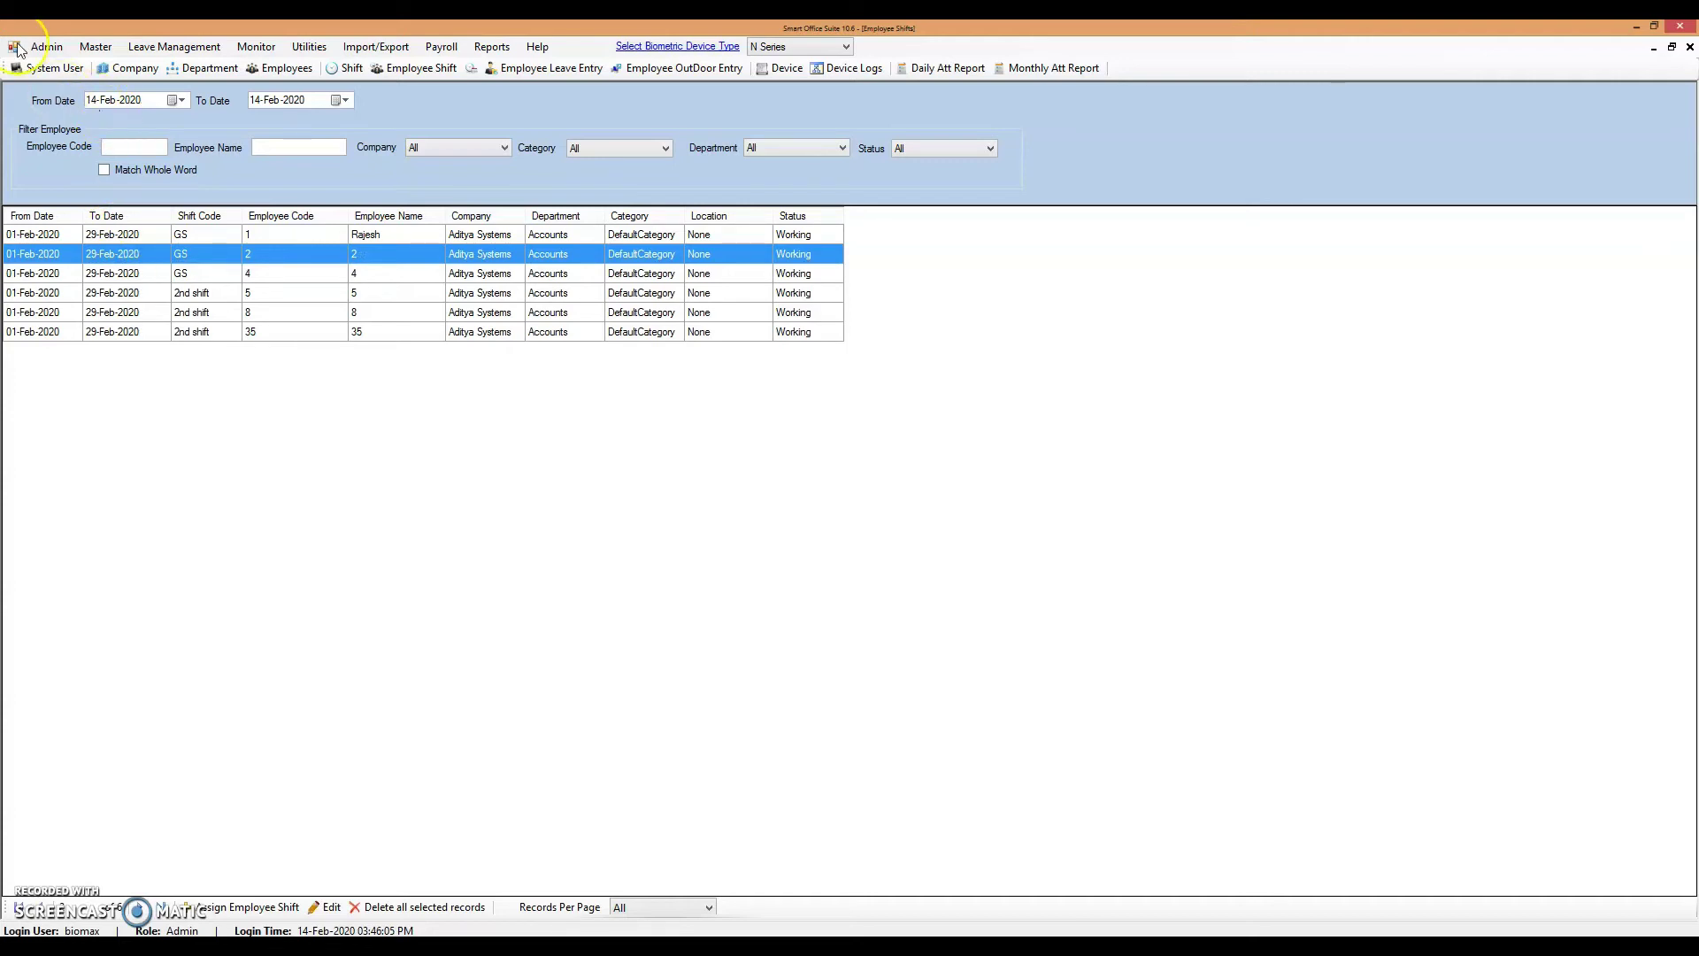
left_click(55, 51)
left_click(75, 103)
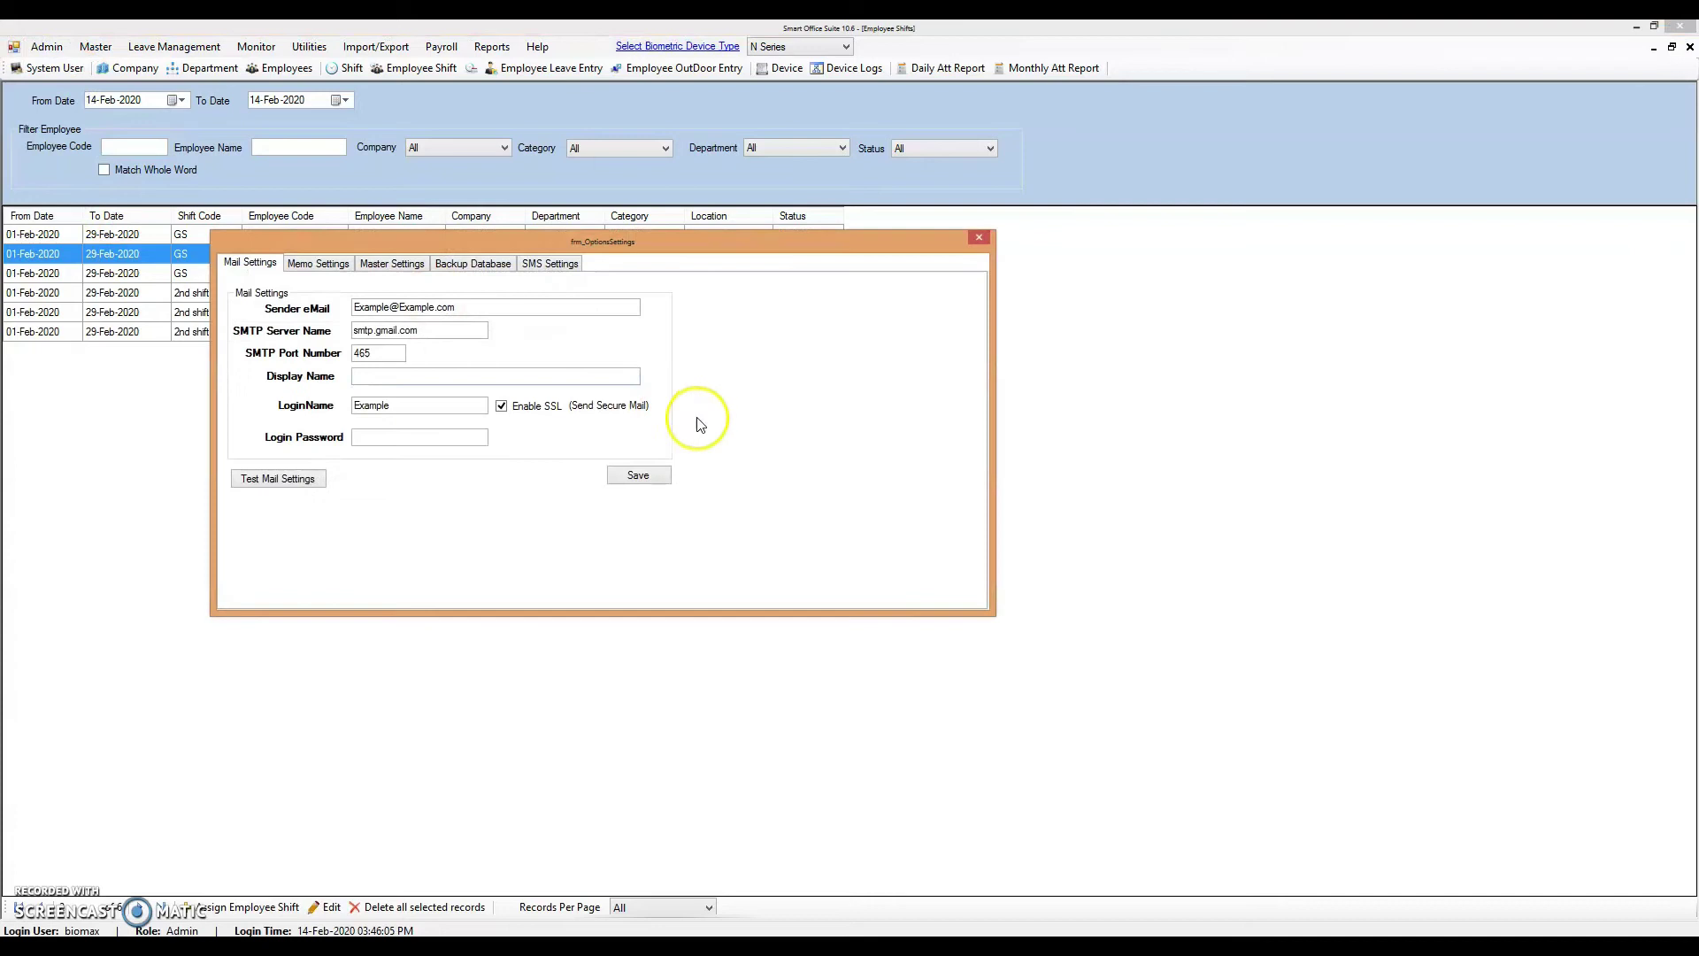
left_click(385, 266)
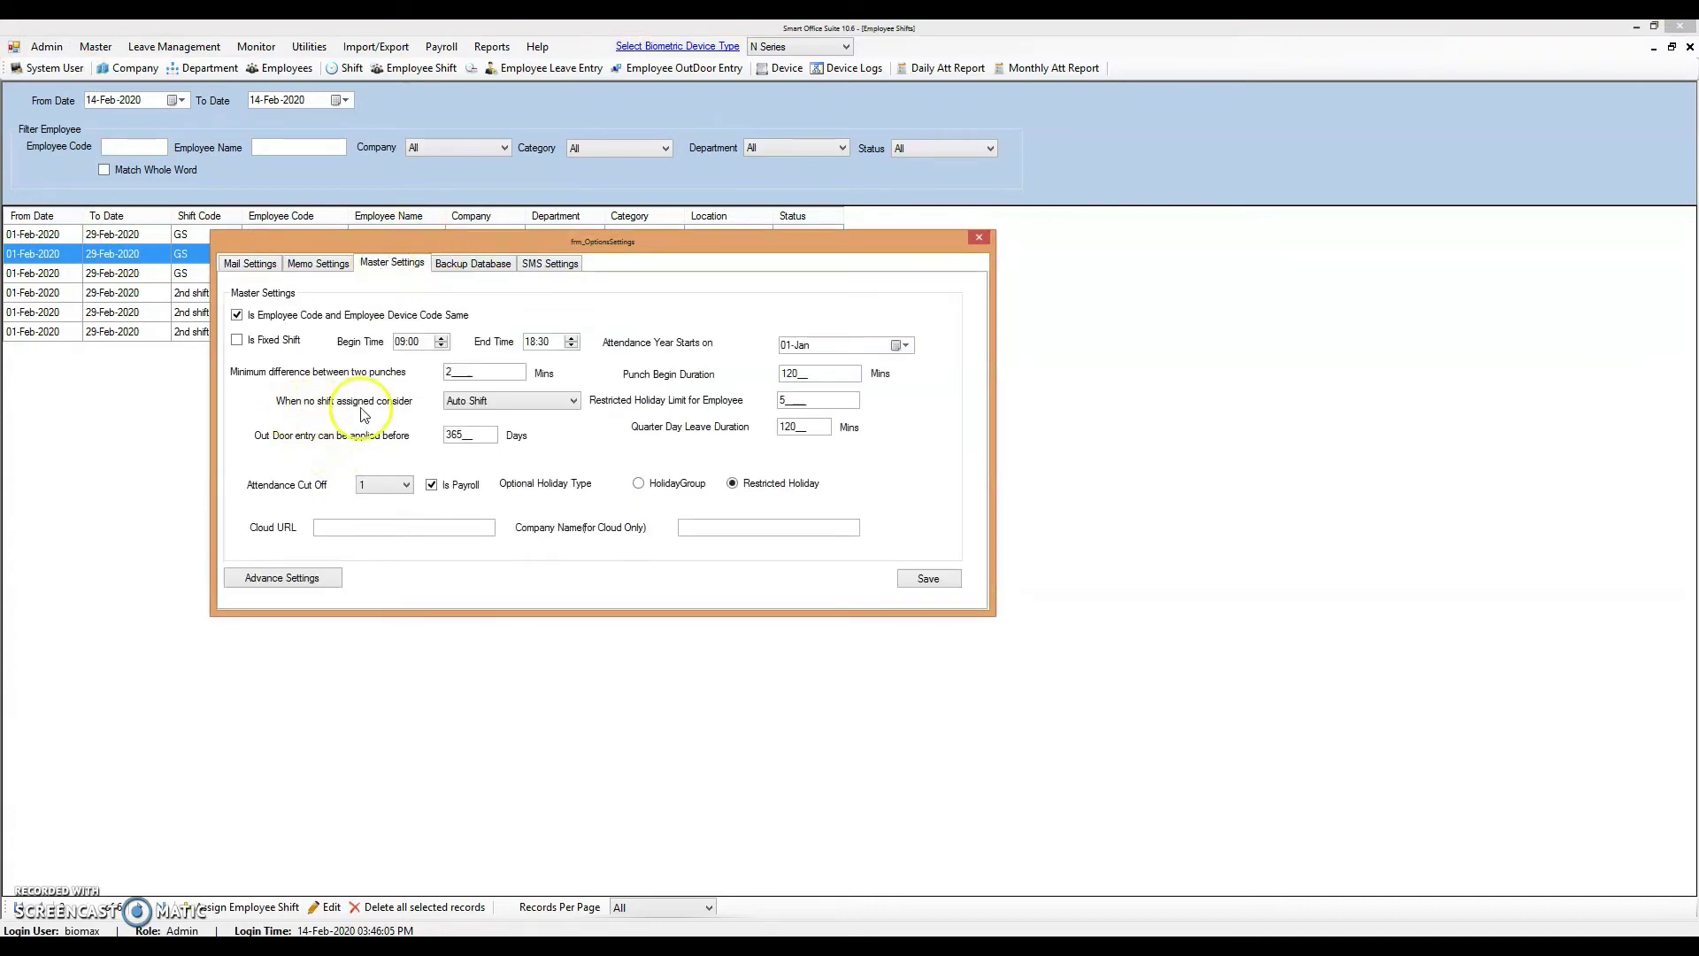
left_click(521, 400)
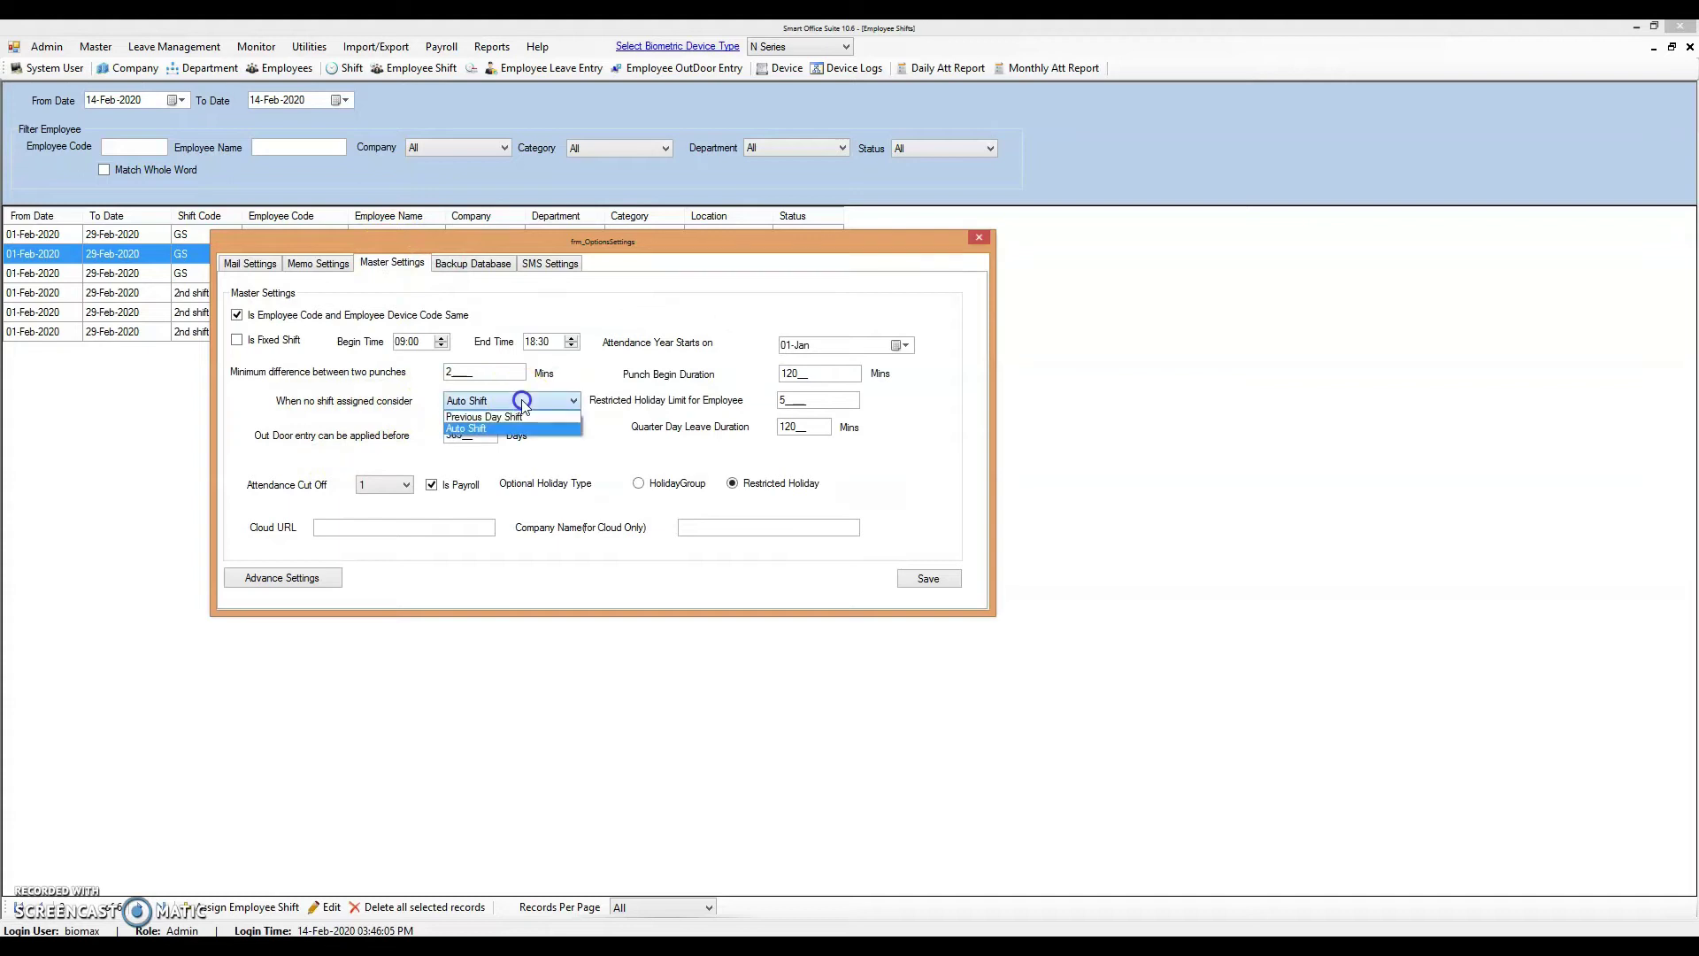
left_click(519, 417)
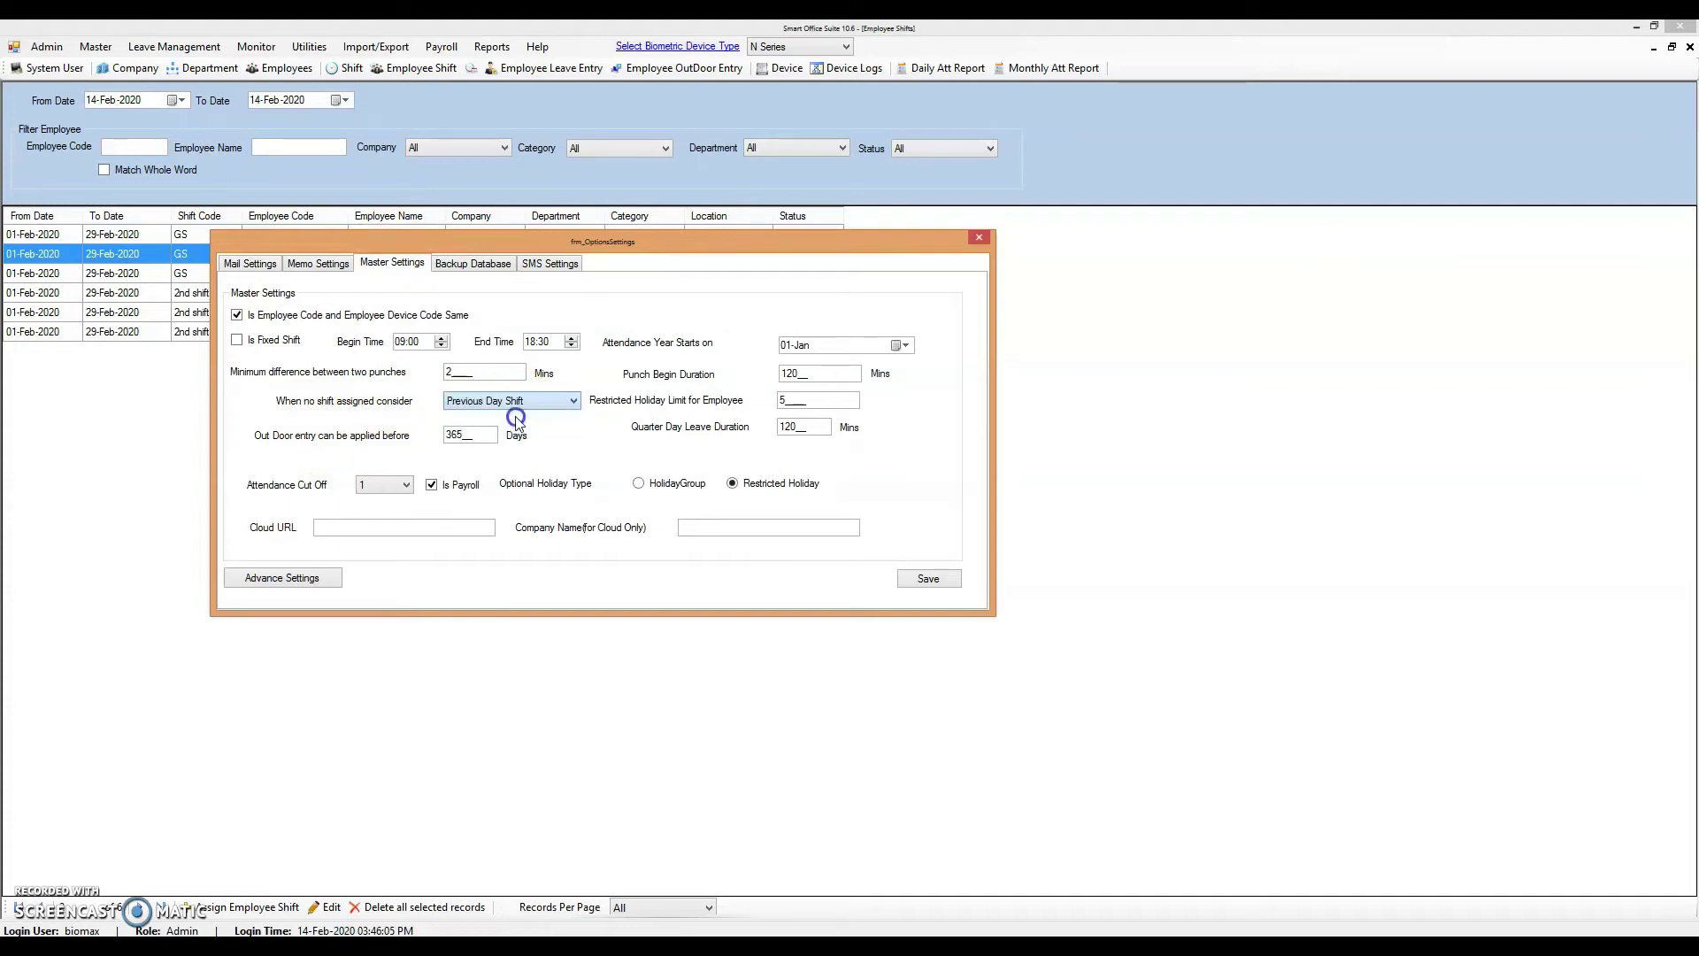
left_click(927, 578)
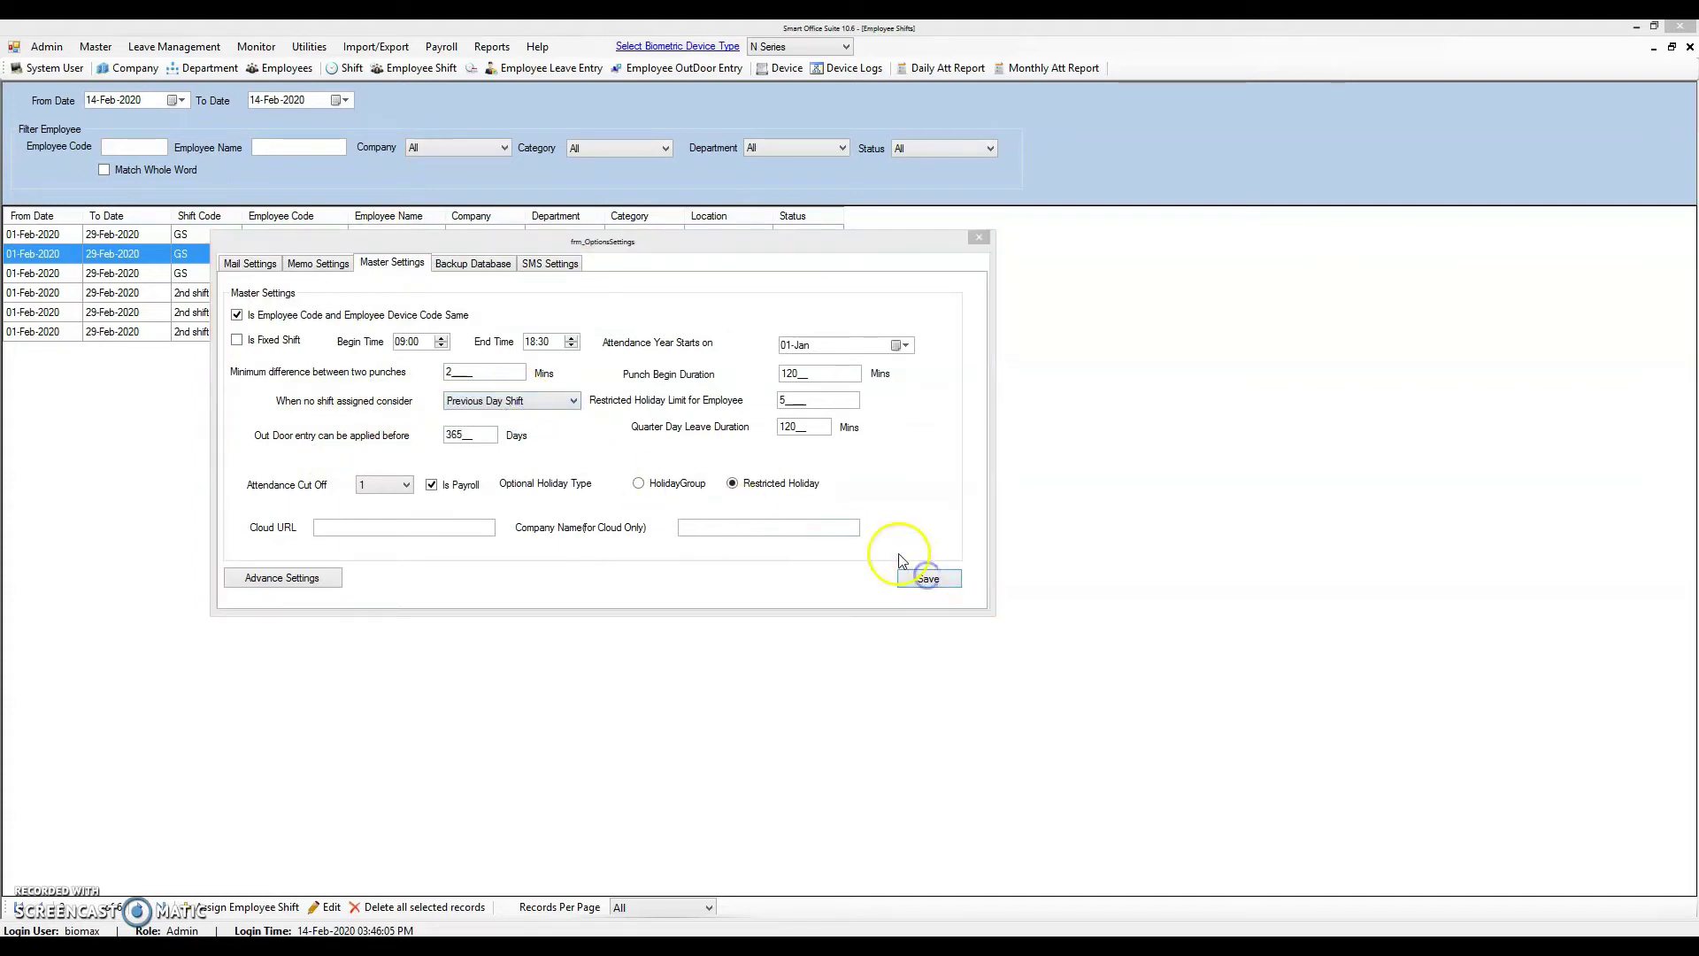
left_click(936, 547)
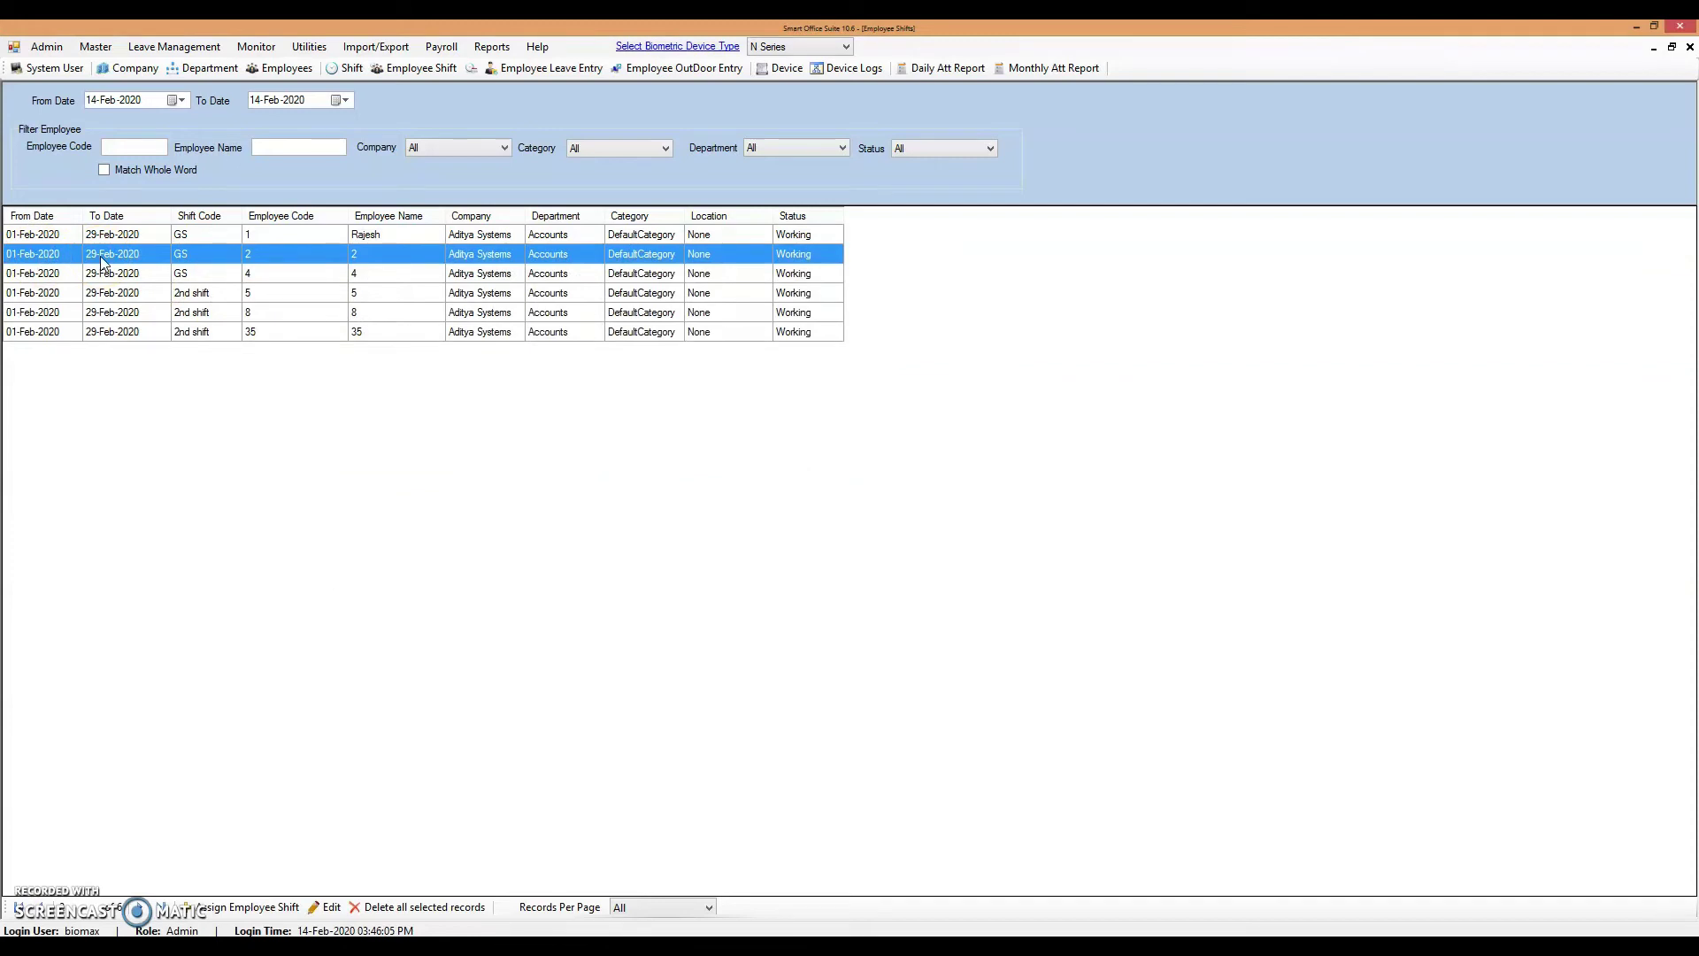
Step: Change the master setting for employees with no assigned shift to Auto Shift, and save the settings
left_click(46, 47)
left_click(76, 106)
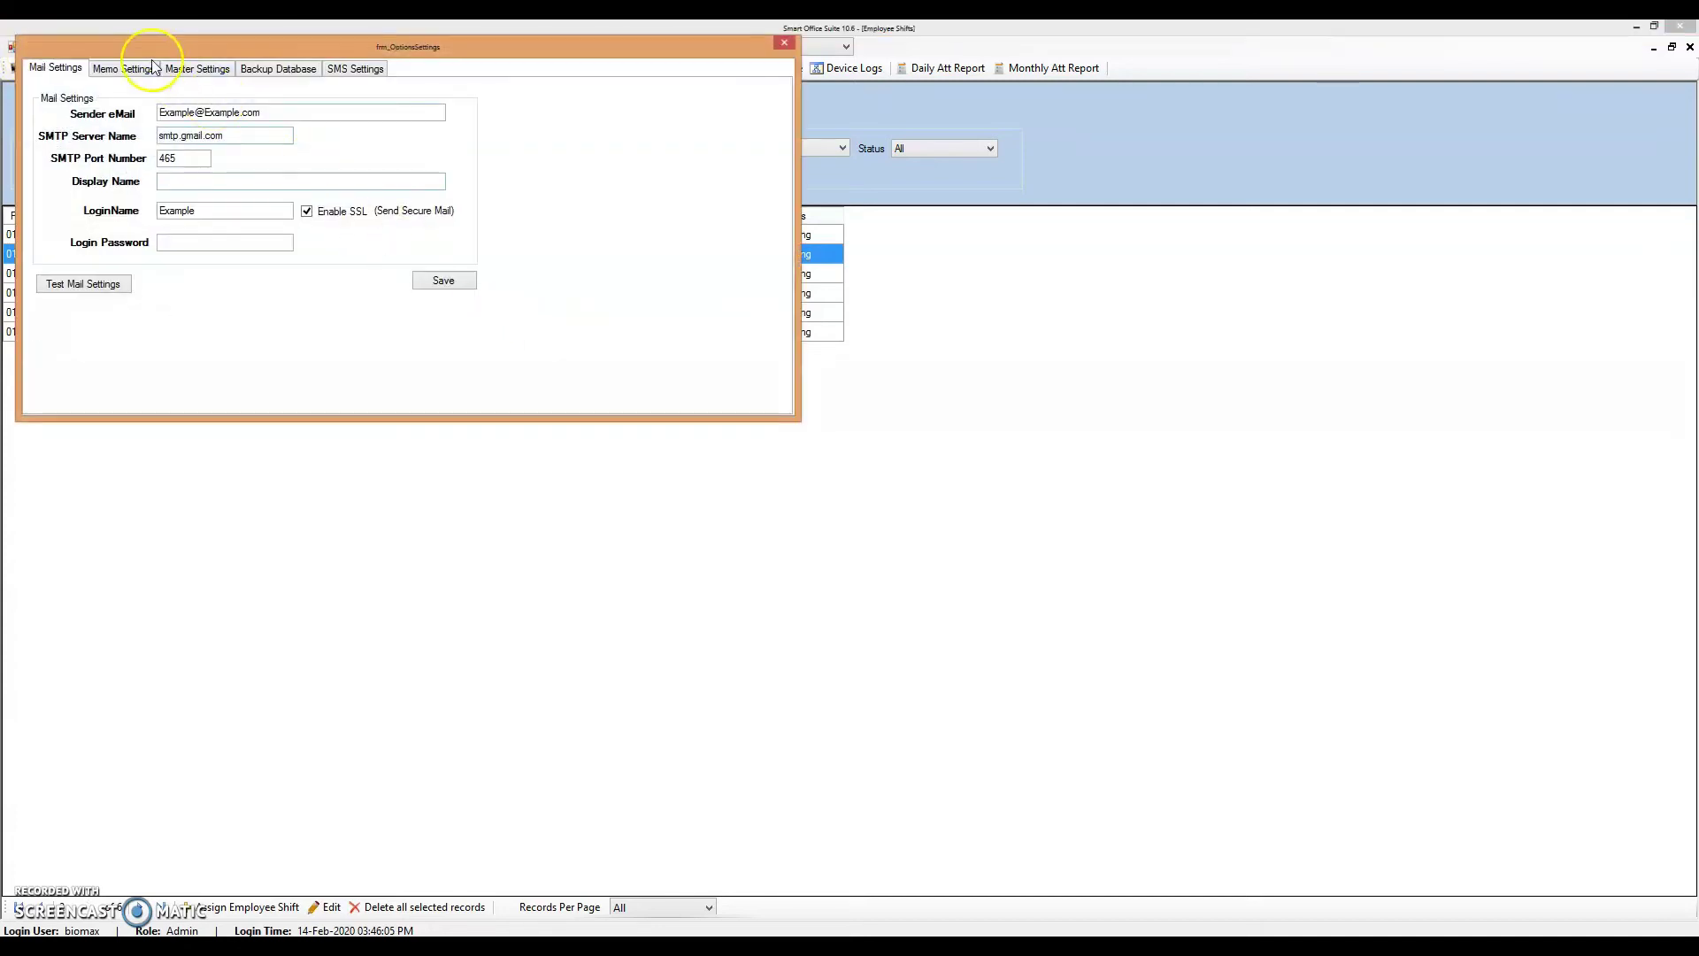
left_click(186, 68)
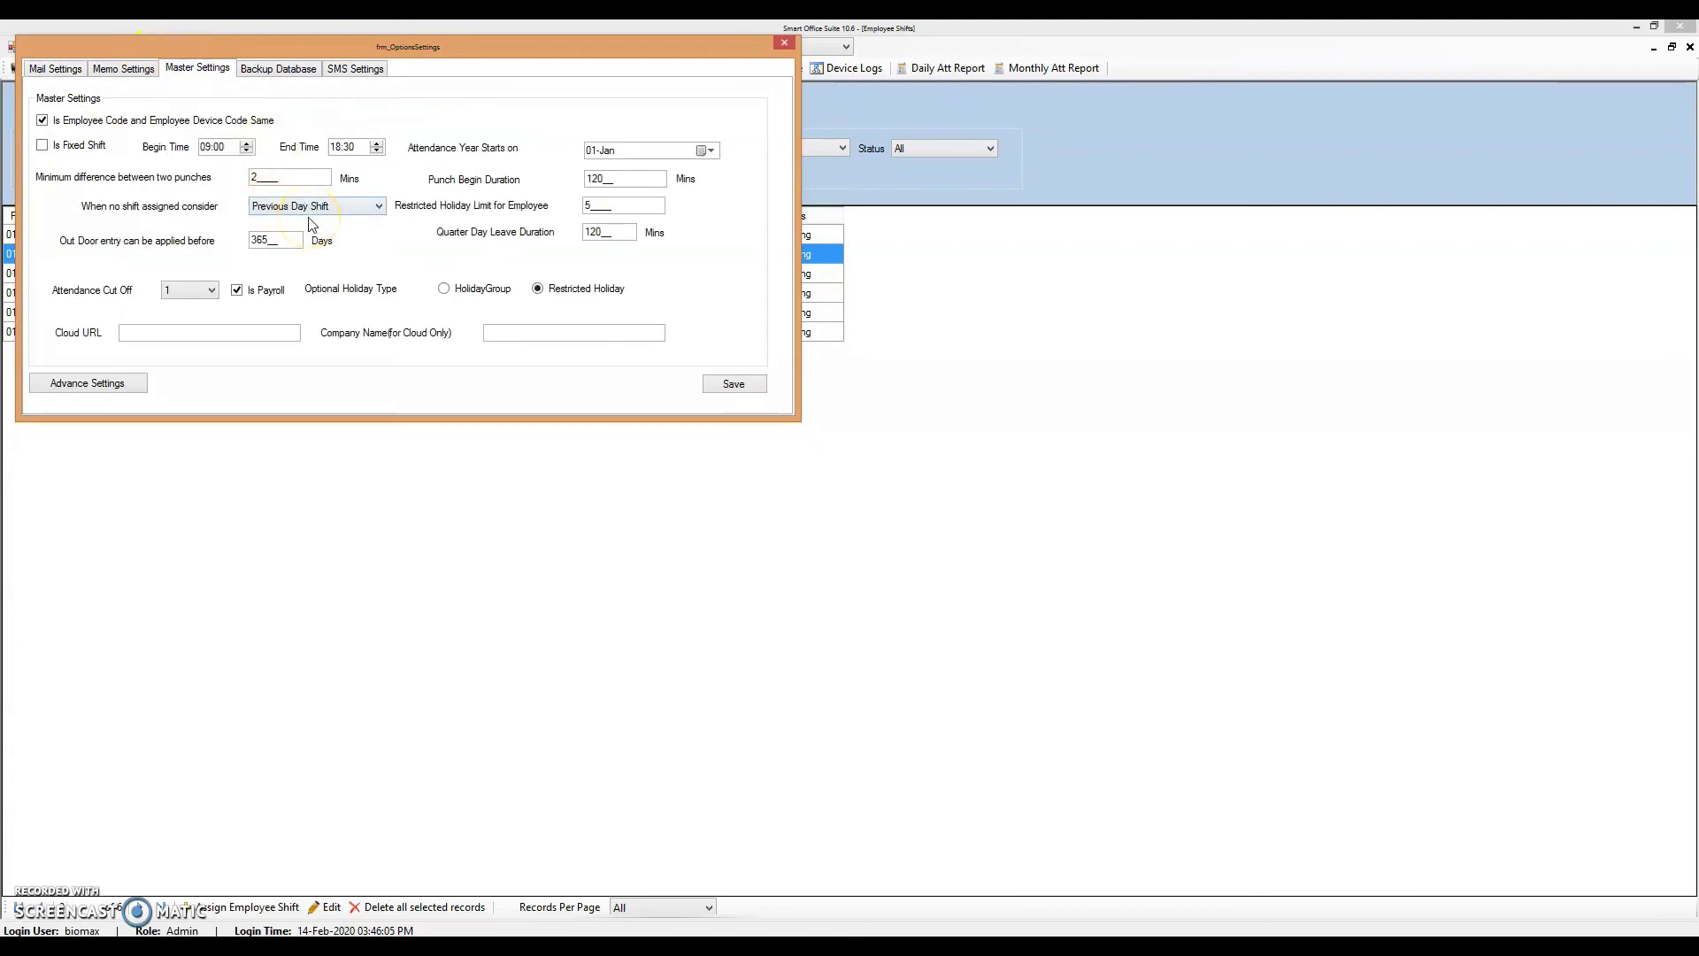
left_click(284, 234)
left_click(735, 388)
left_click(790, 56)
left_click(354, 207)
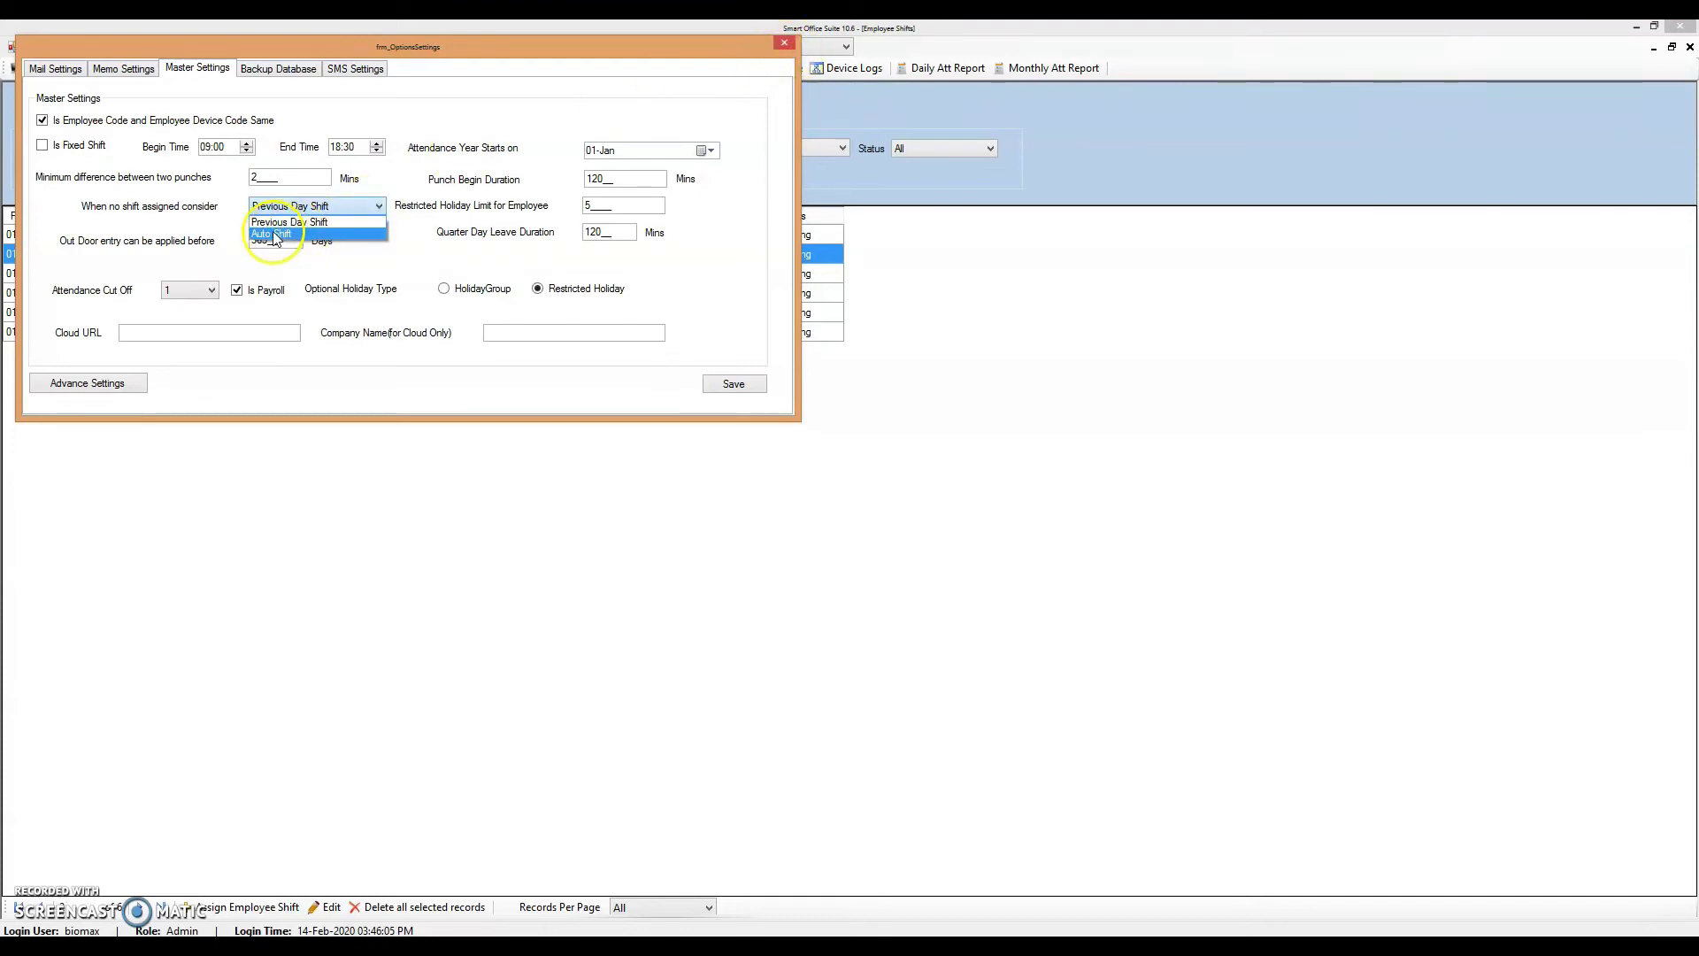
left_click(213, 206)
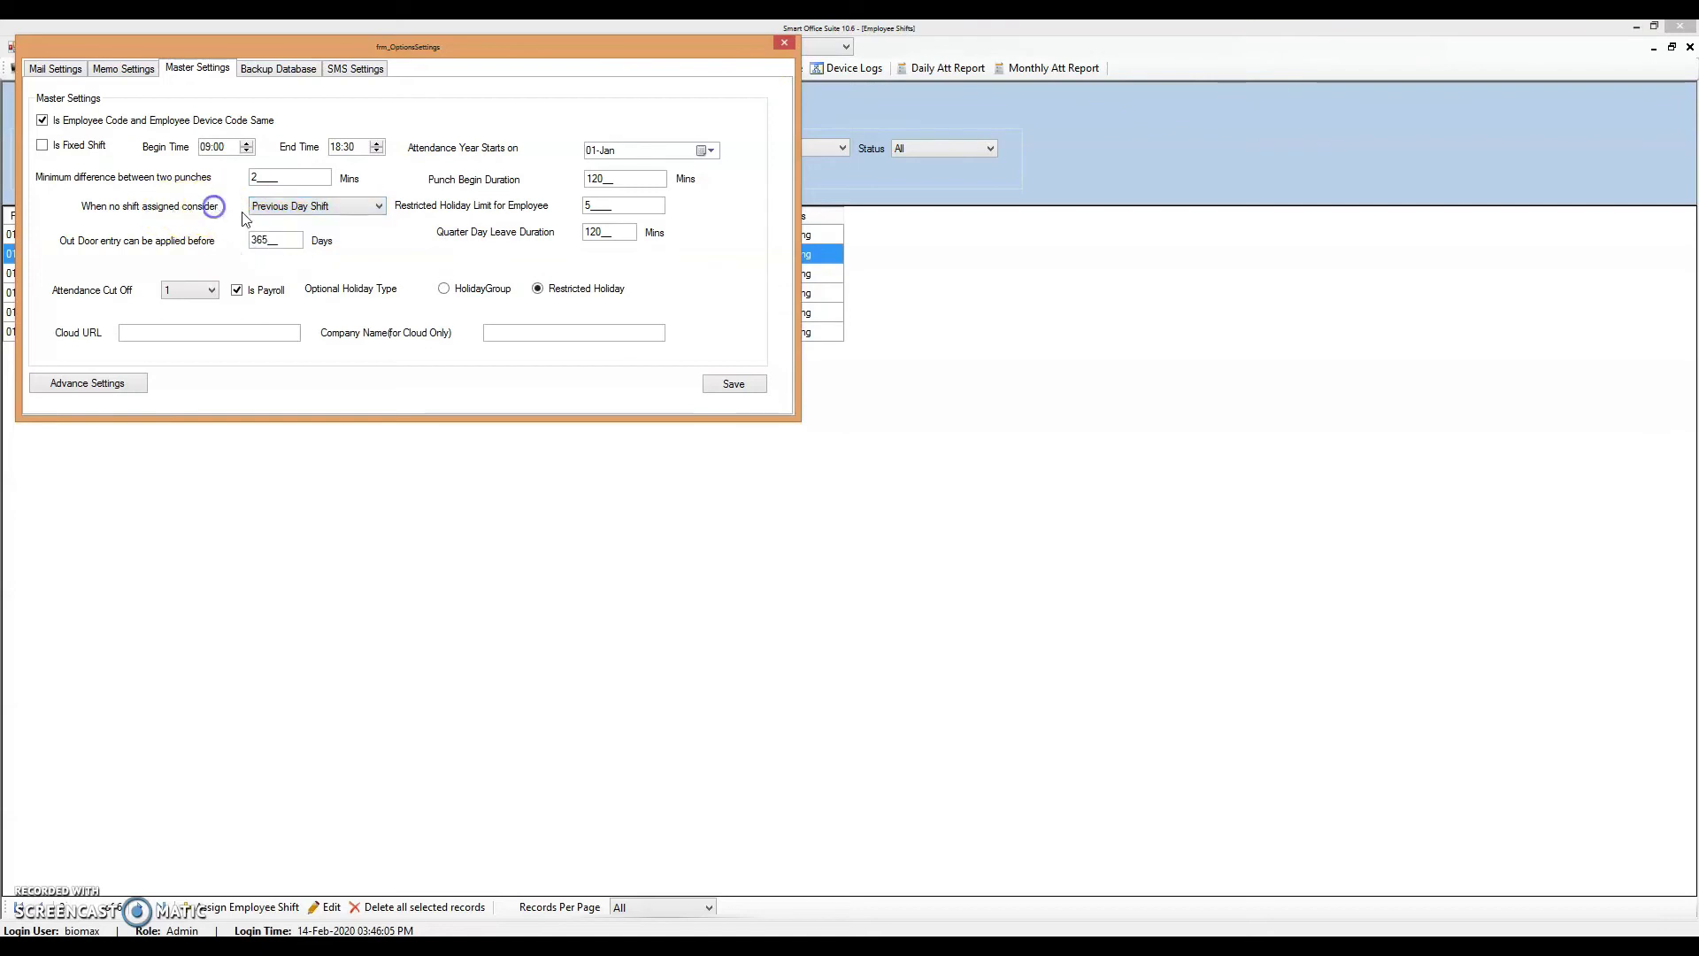
left_click(303, 207)
left_click(298, 232)
left_click(732, 386)
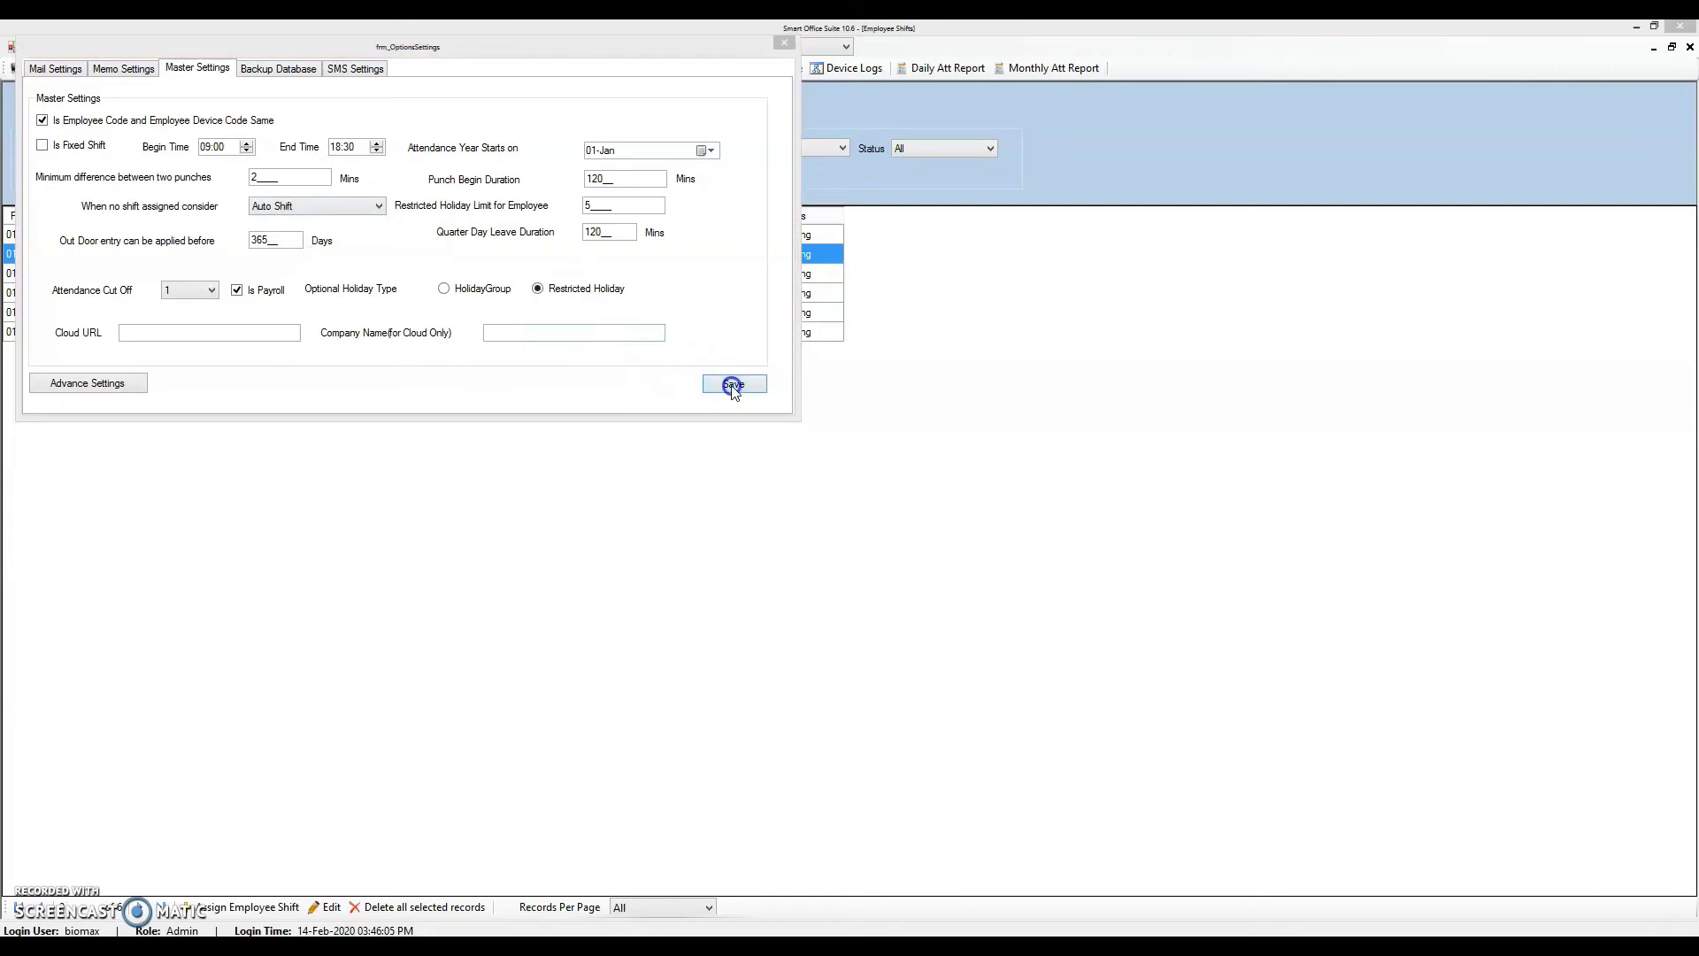
left_click(909, 549)
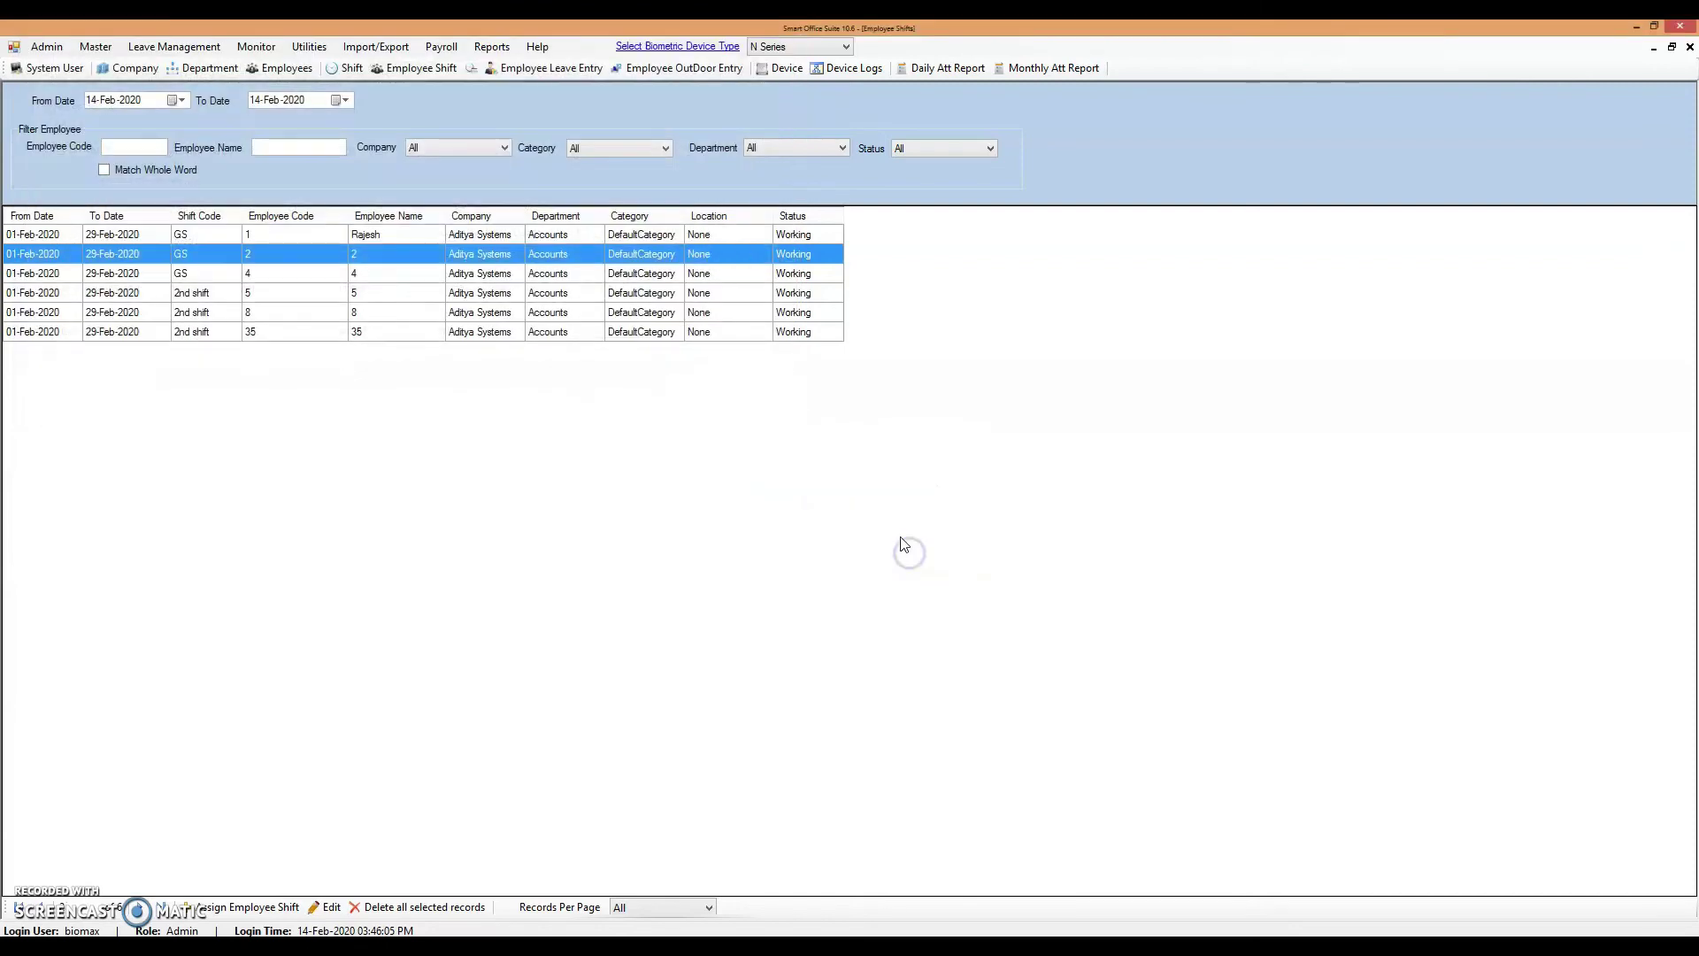
Step: Review the begin and end times of the general shift and the 2nd shift in the shift list, and close it
left_click(96, 44)
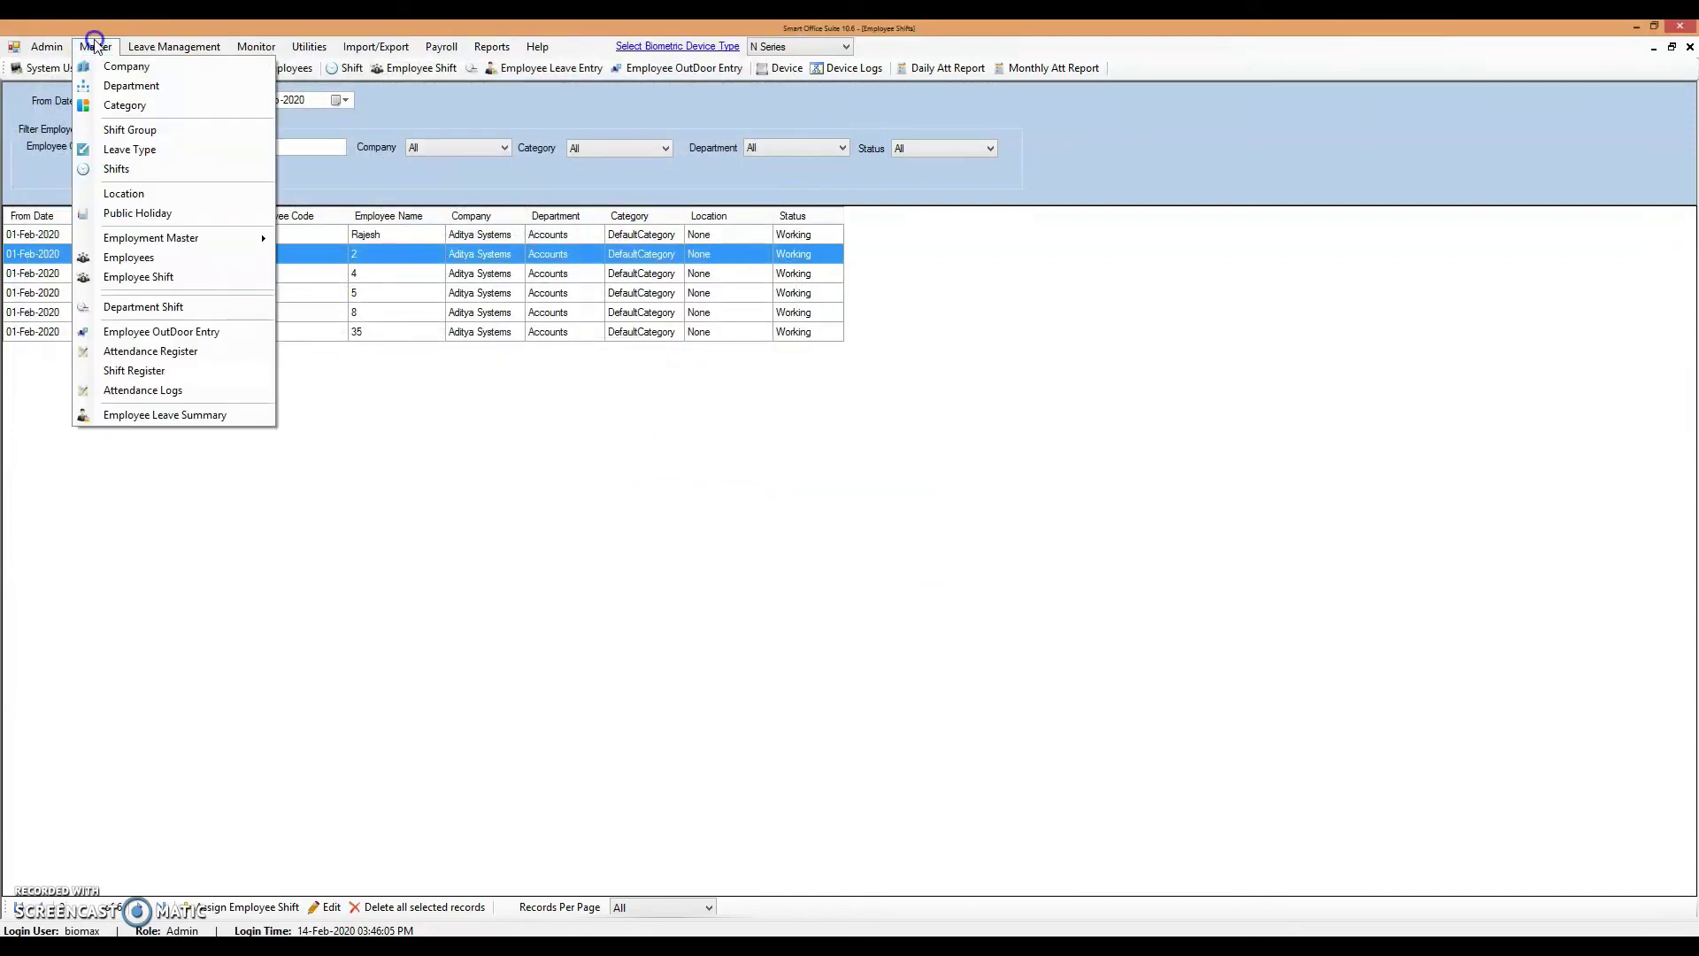
left_click(162, 177)
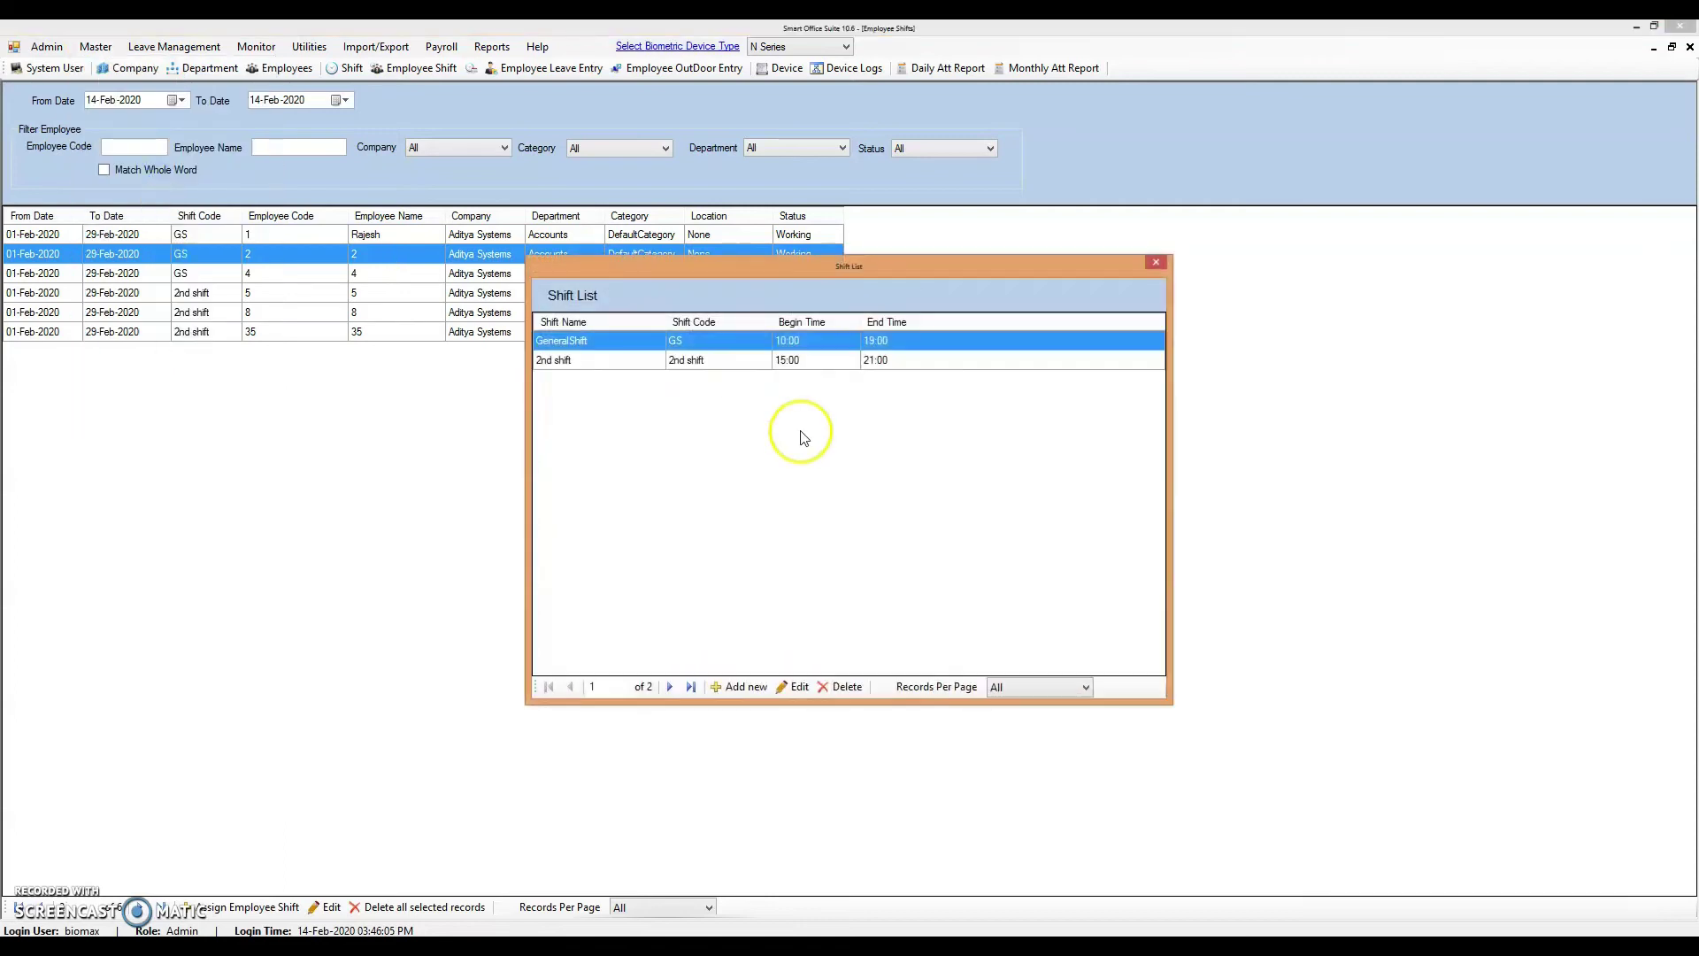
left_click(810, 359)
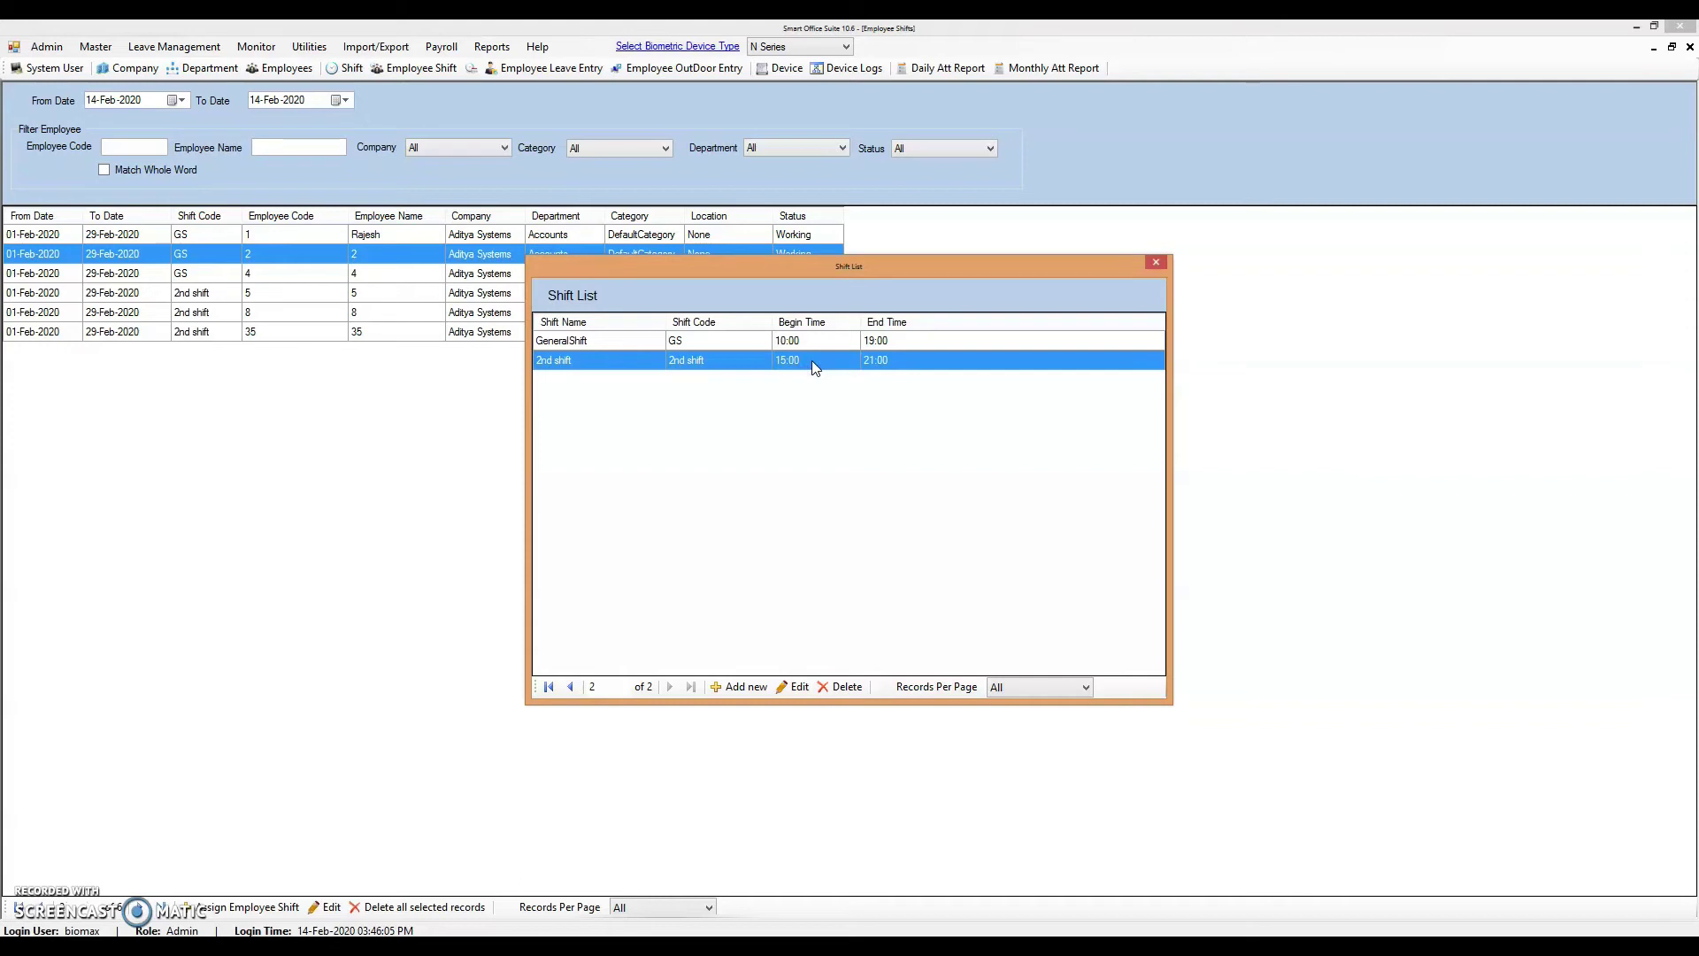
left_click(794, 342)
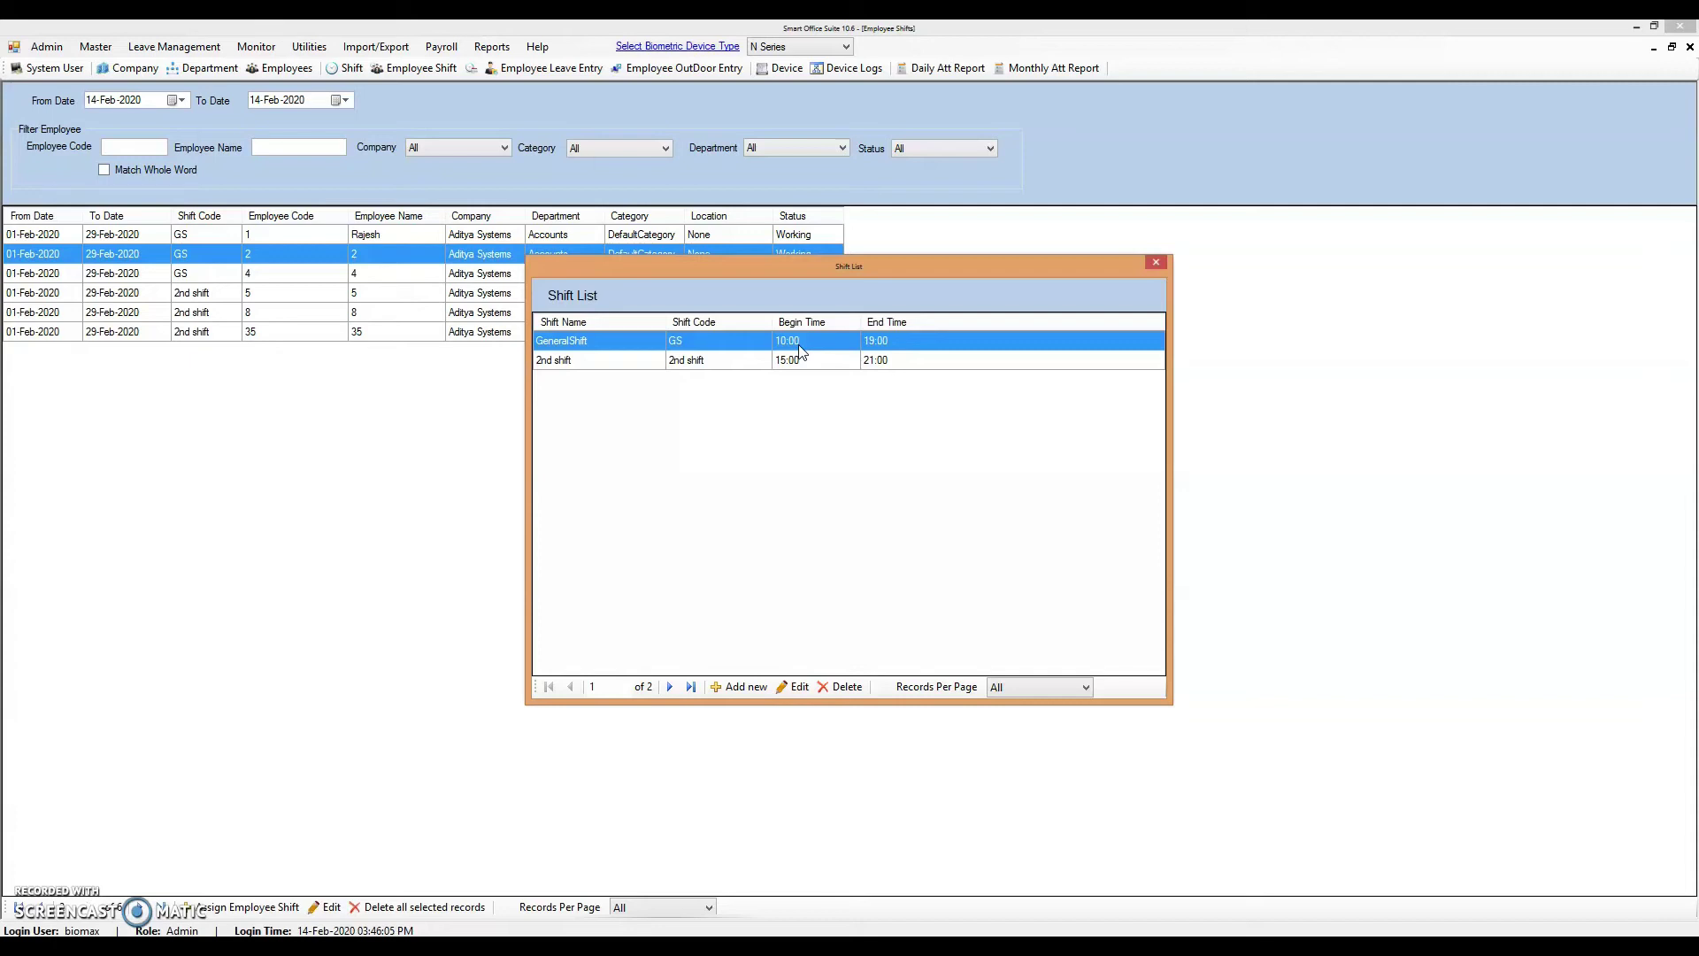
left_click(954, 329)
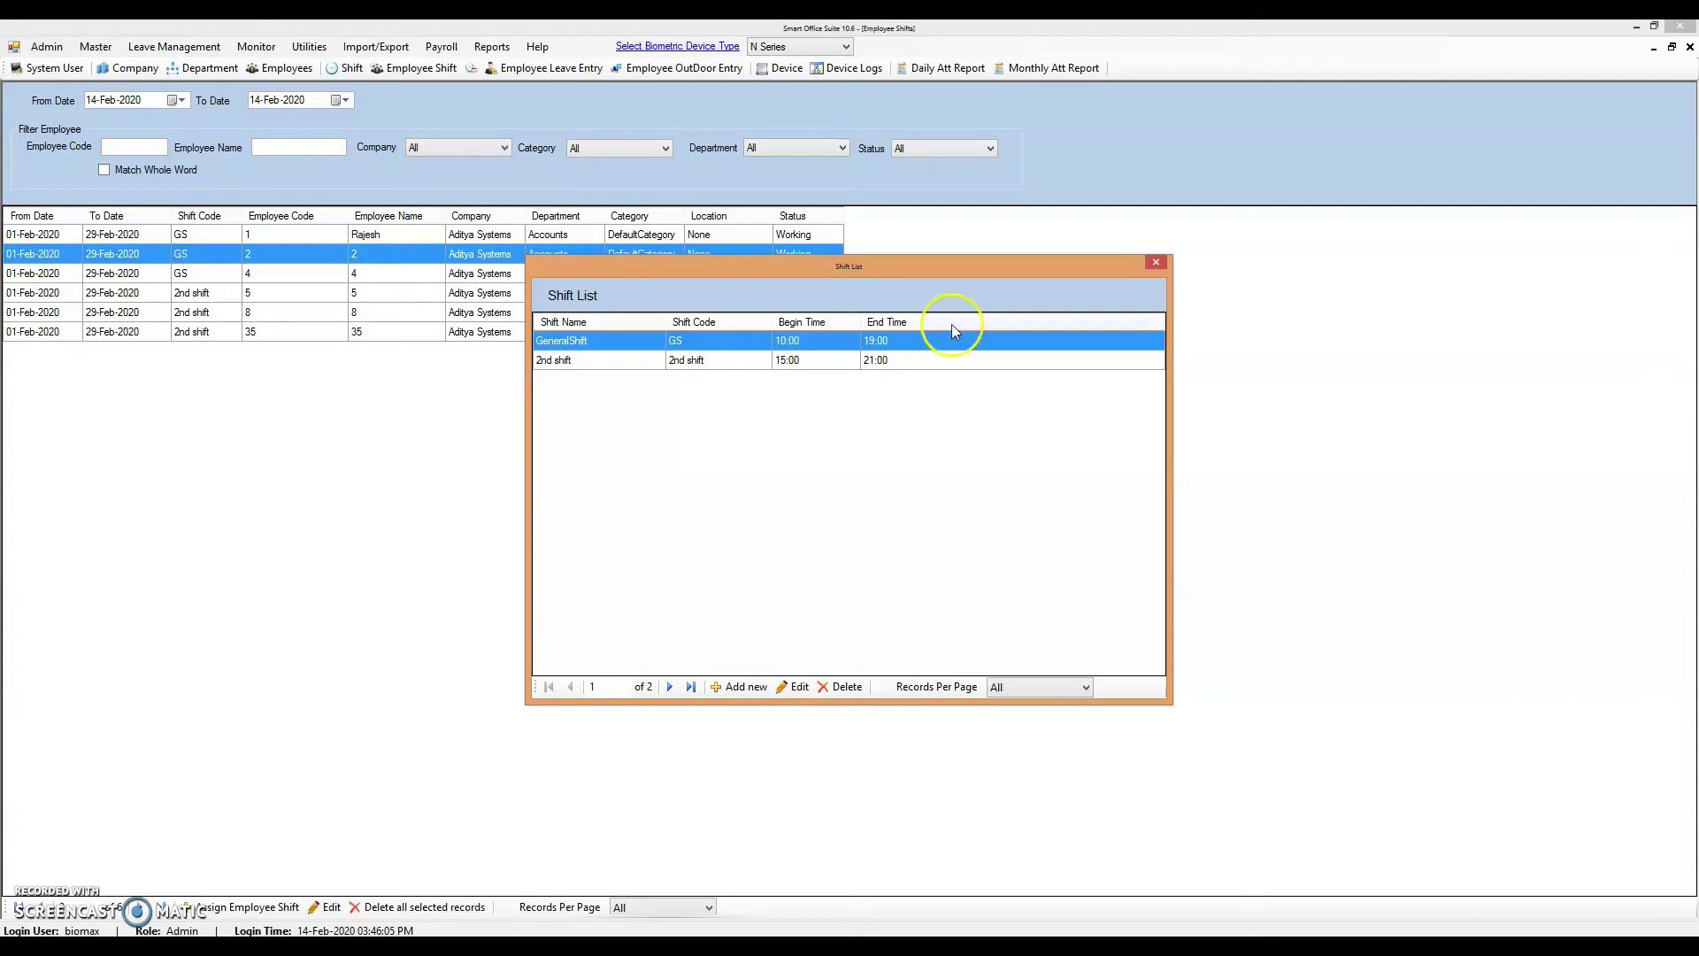
left_click(1155, 261)
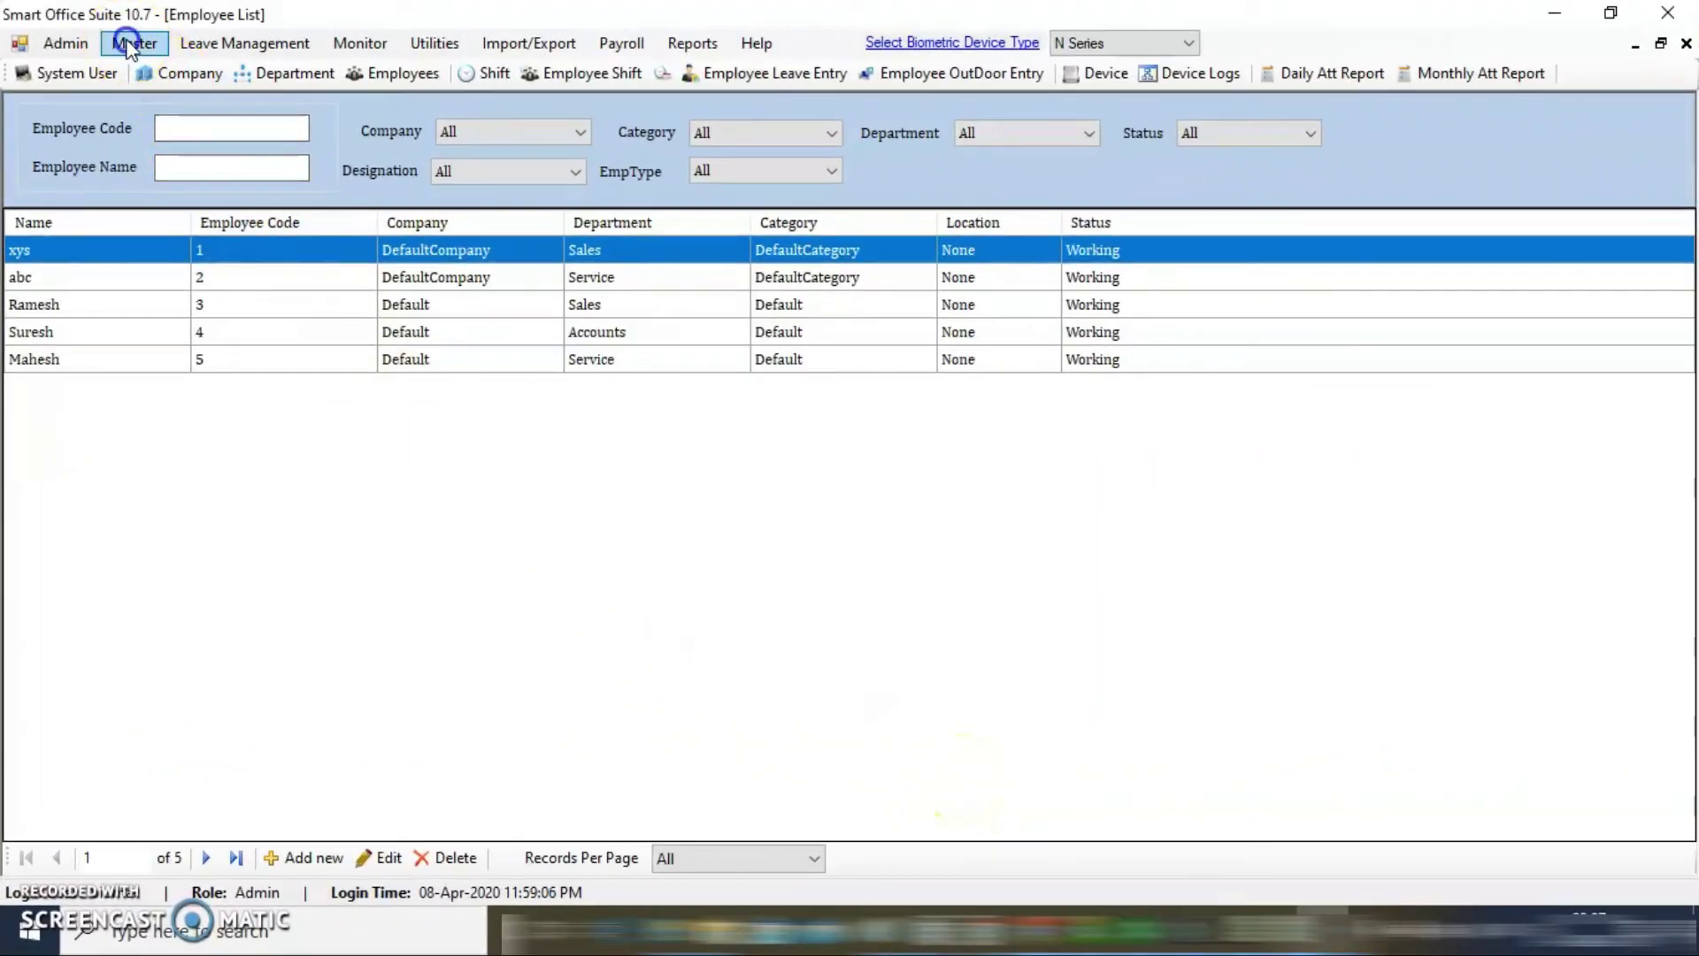
Step: Add a new shift group with Group1 as both its name and its code
left_click(130, 45)
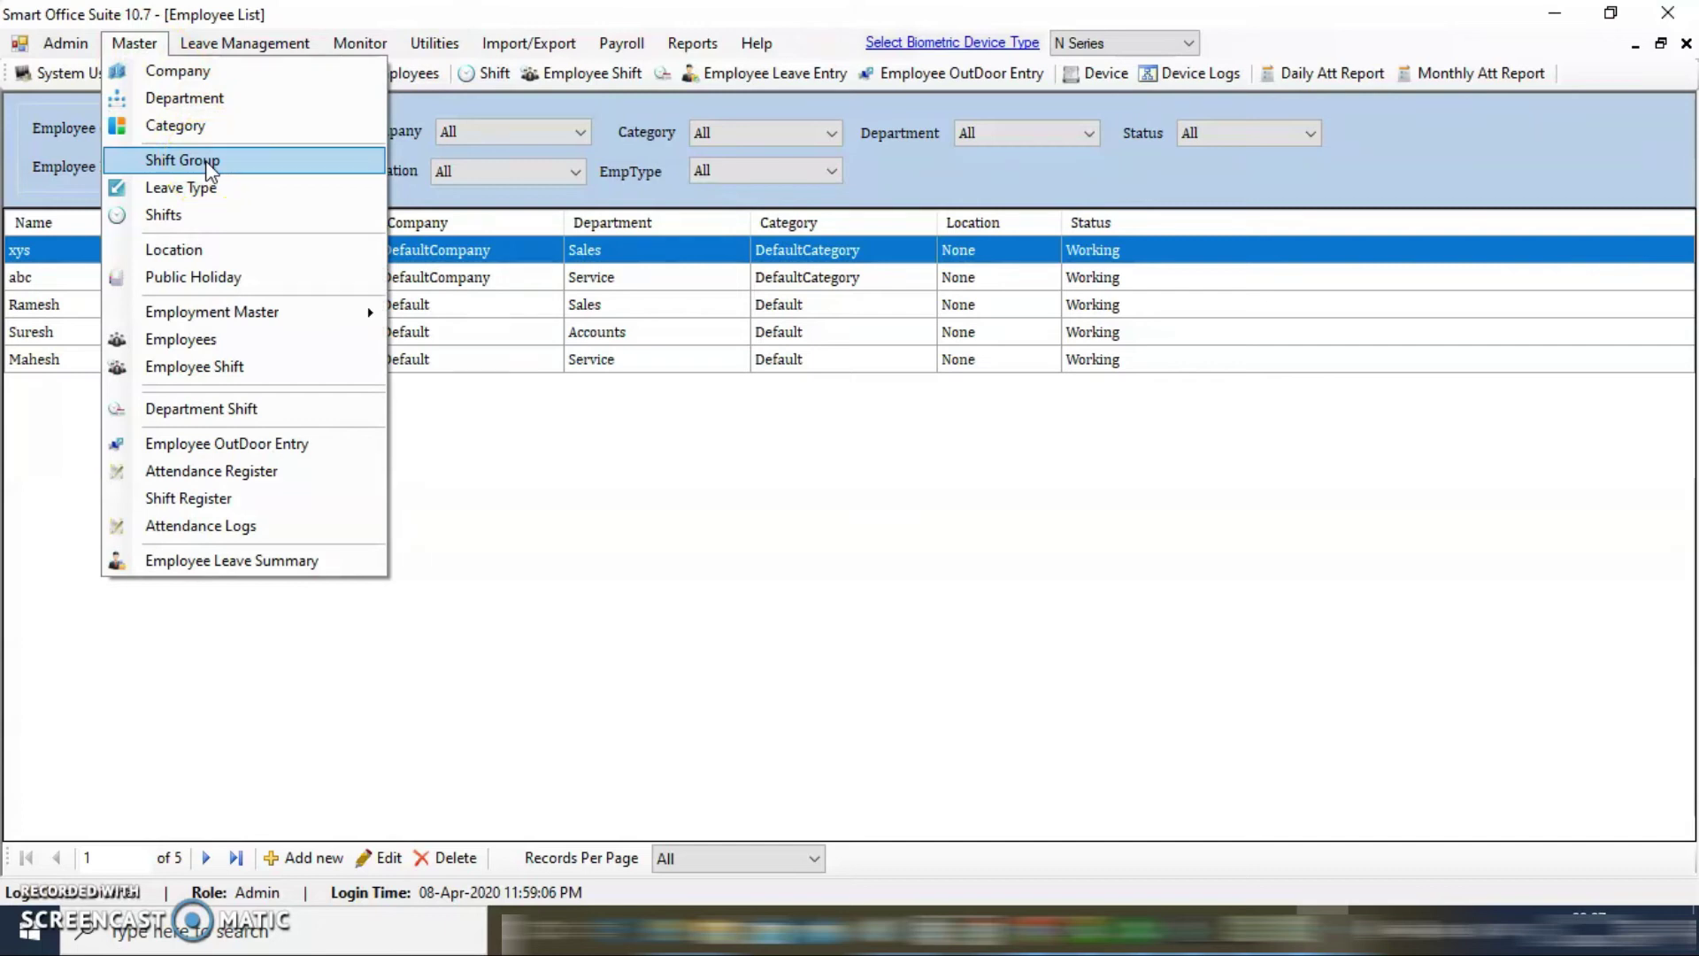
left_click(217, 164)
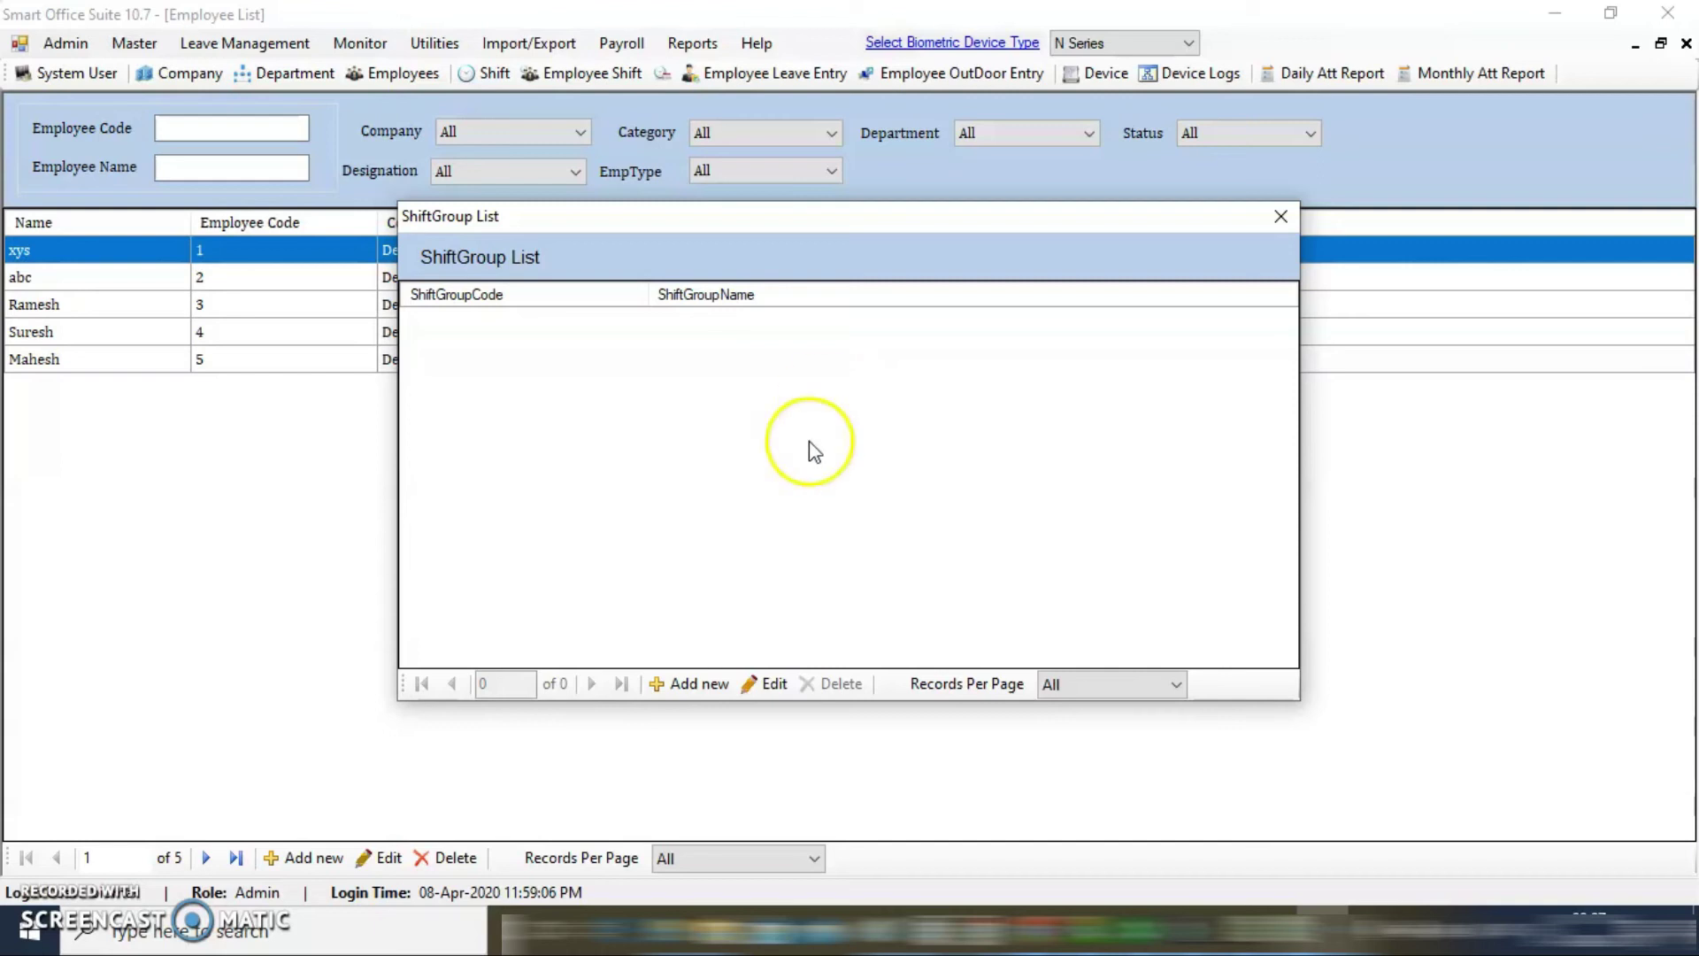
left_click(698, 685)
left_click(822, 259)
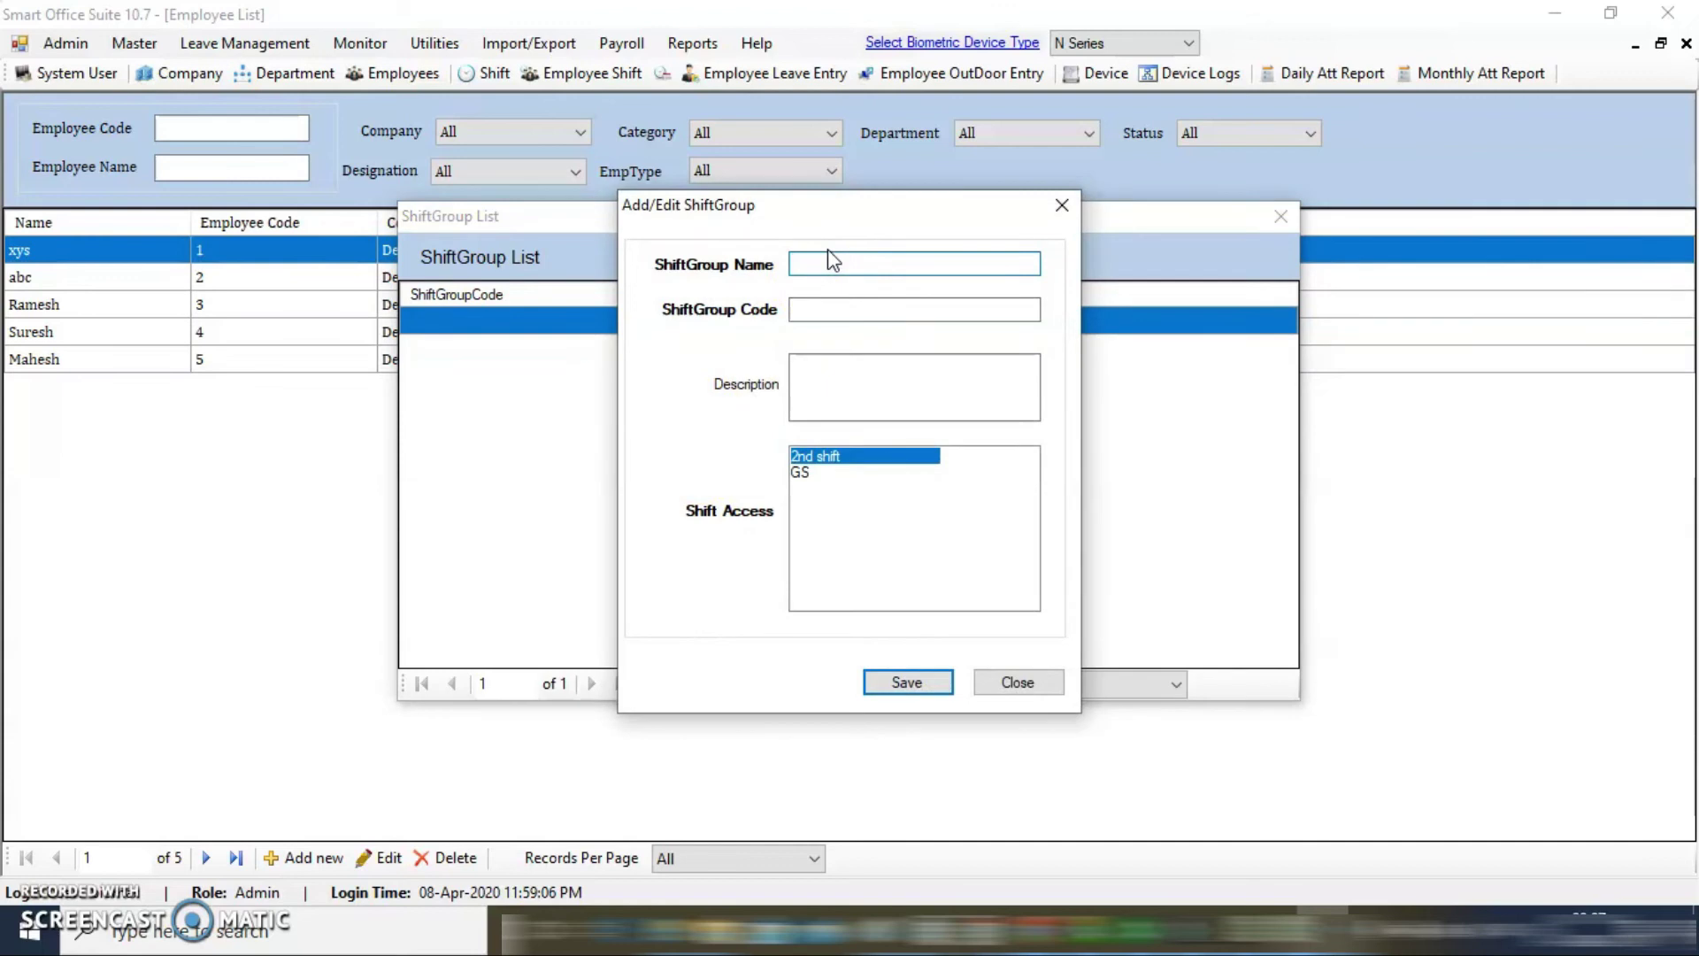
type("Group1")
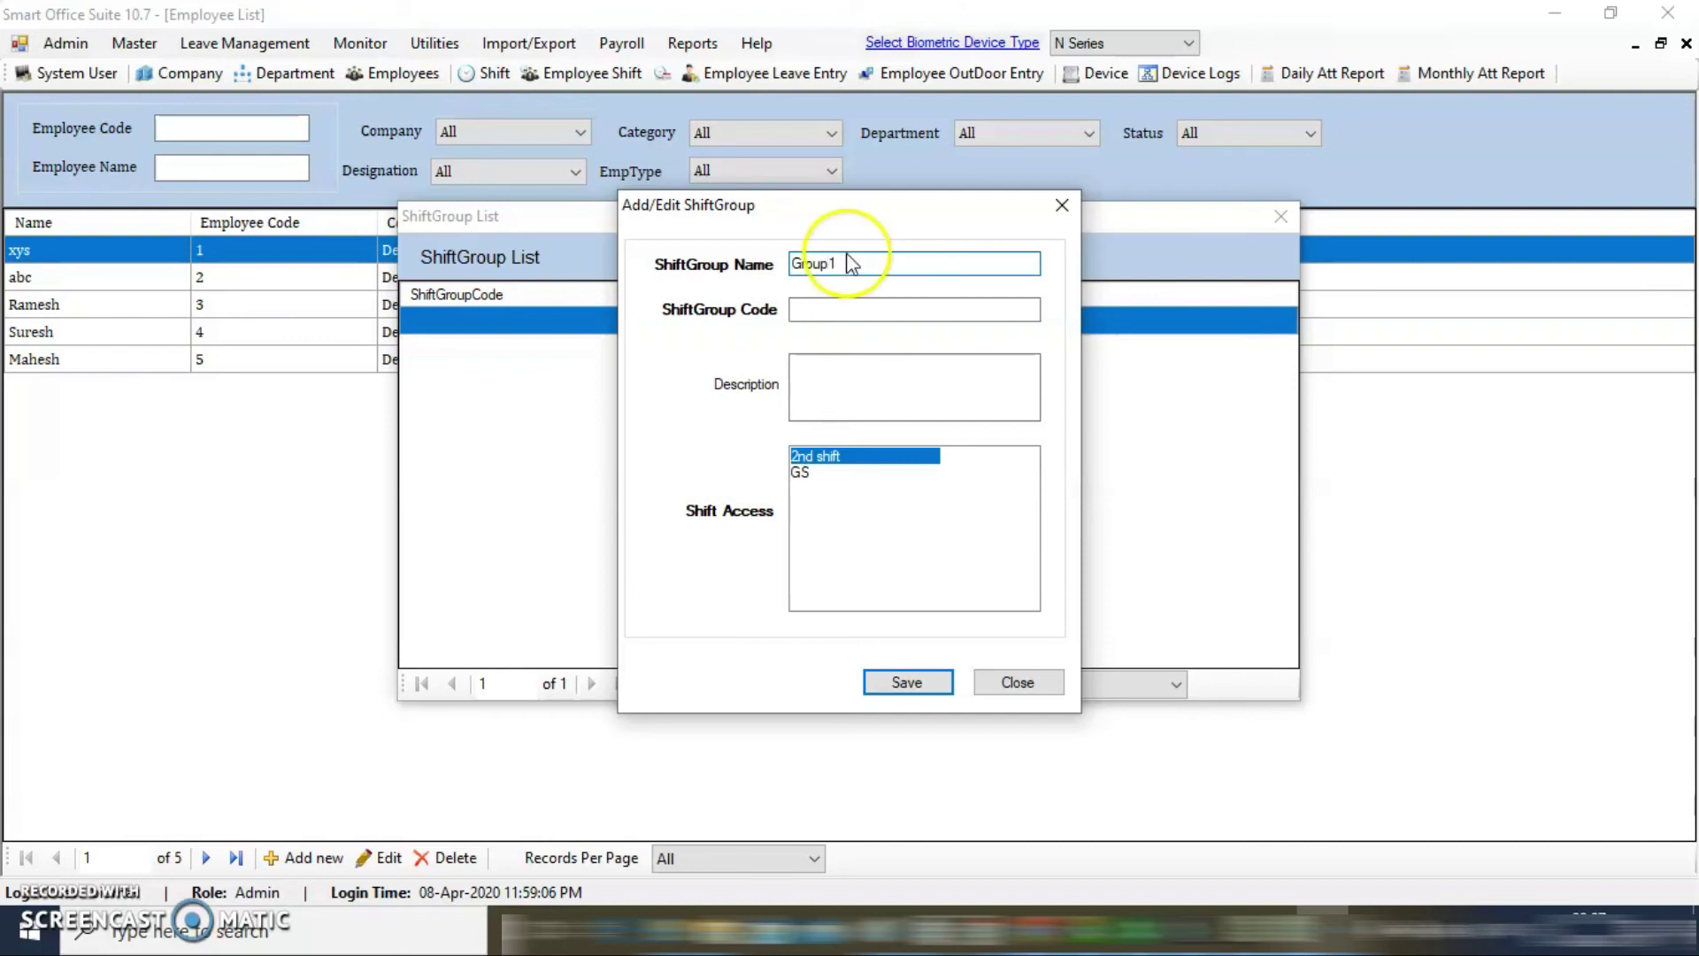
double_click(818, 266)
key("ctrl+c")
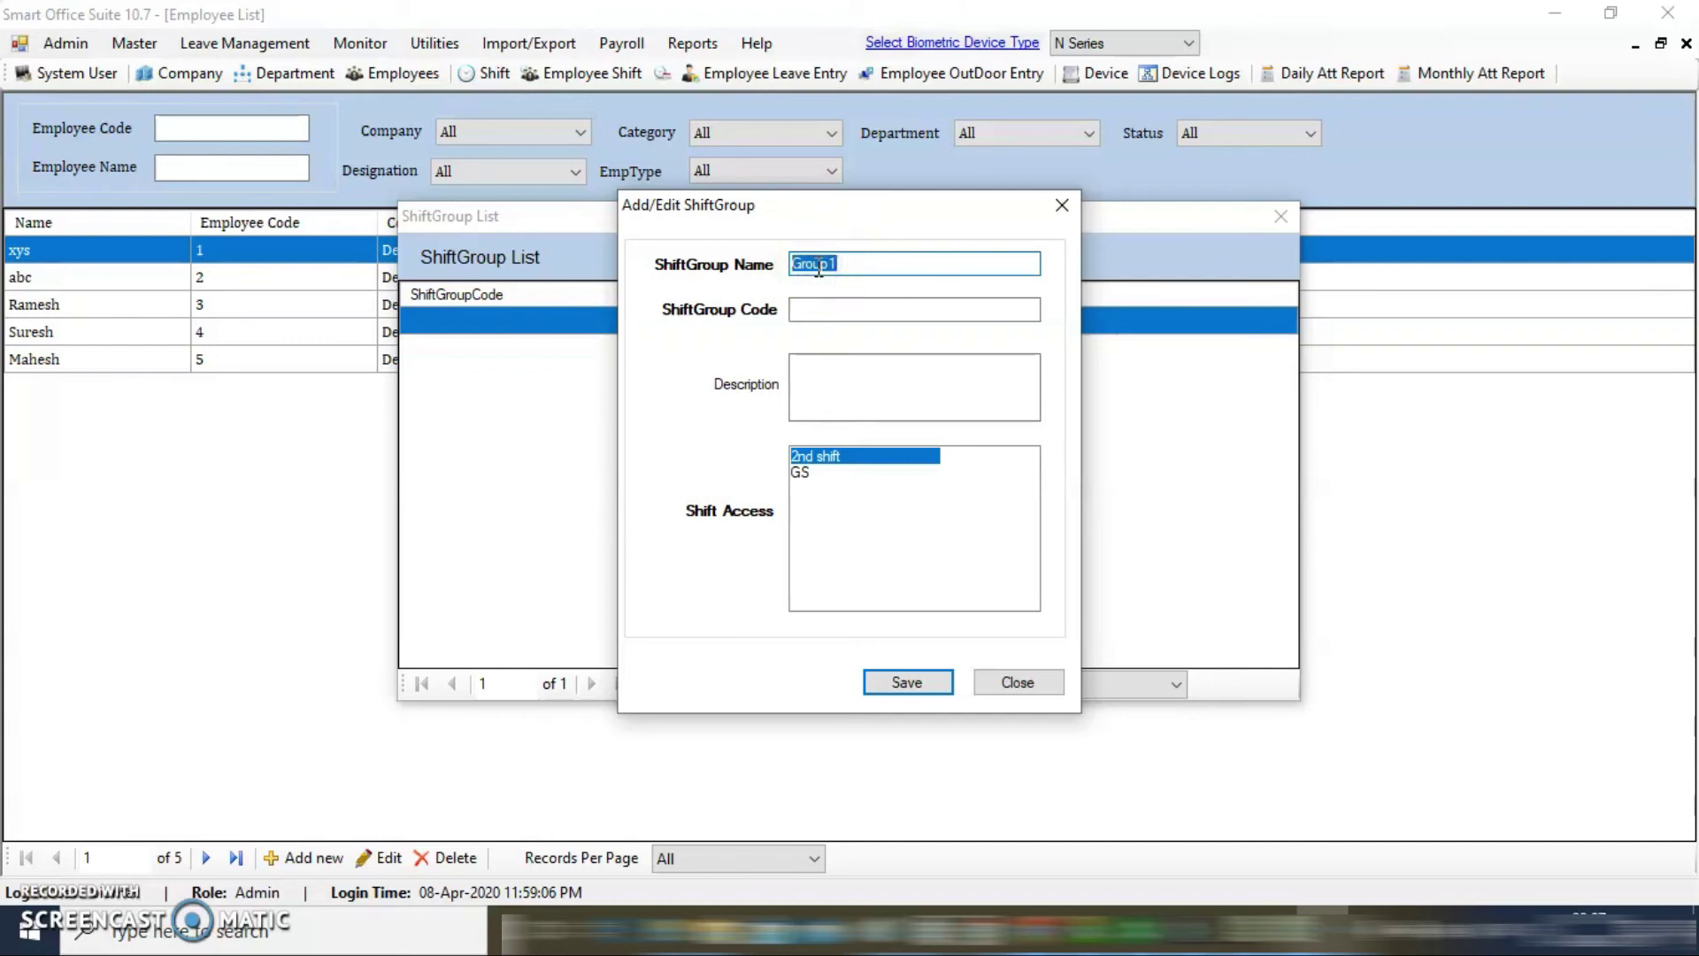
left_click(820, 306)
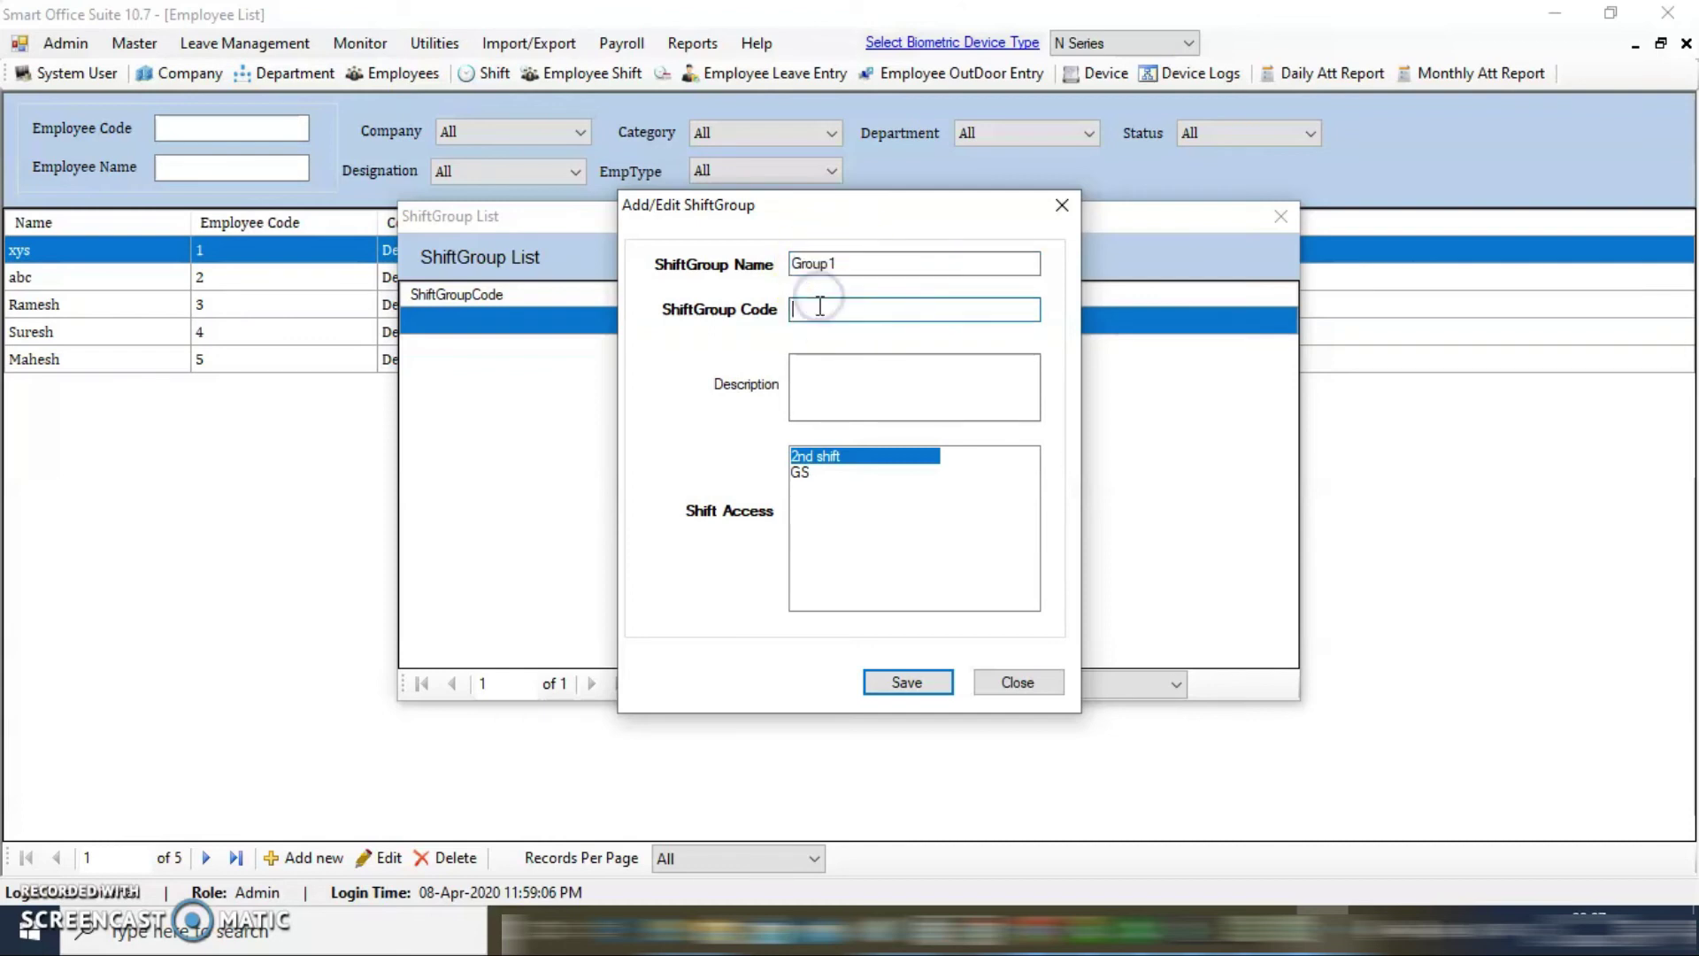
key("ctrl+v")
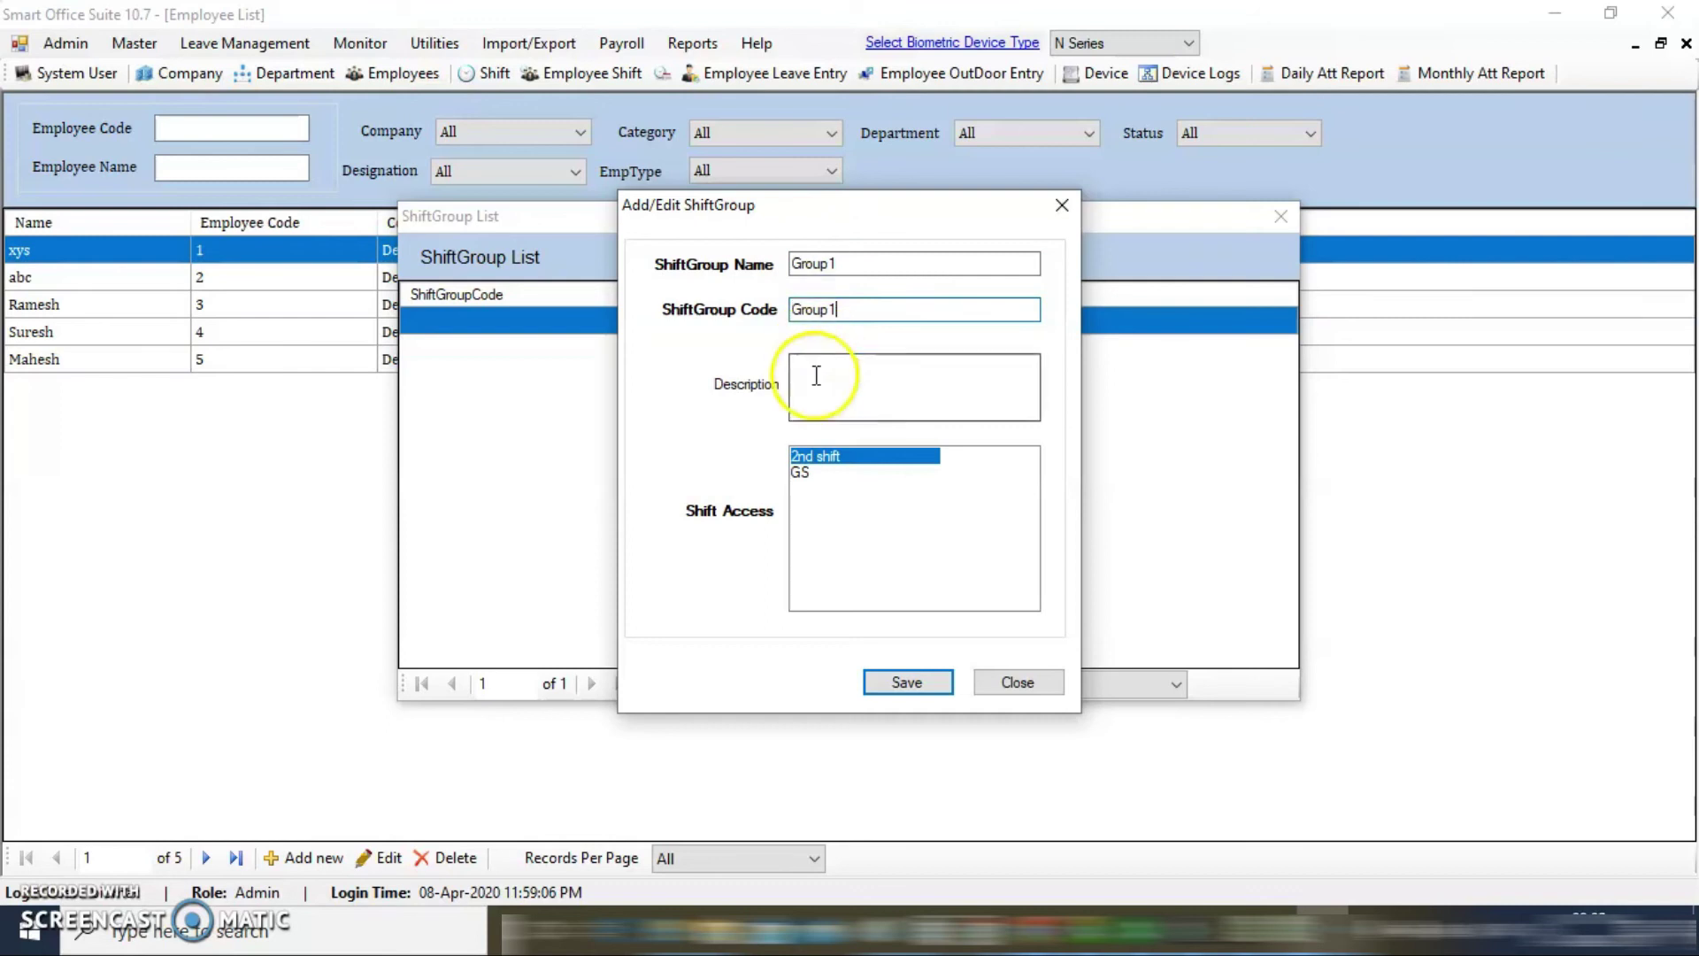
Step: Give the shift group access to both 2nd shift and GS, save it, and close the shift group list
left_click(825, 474)
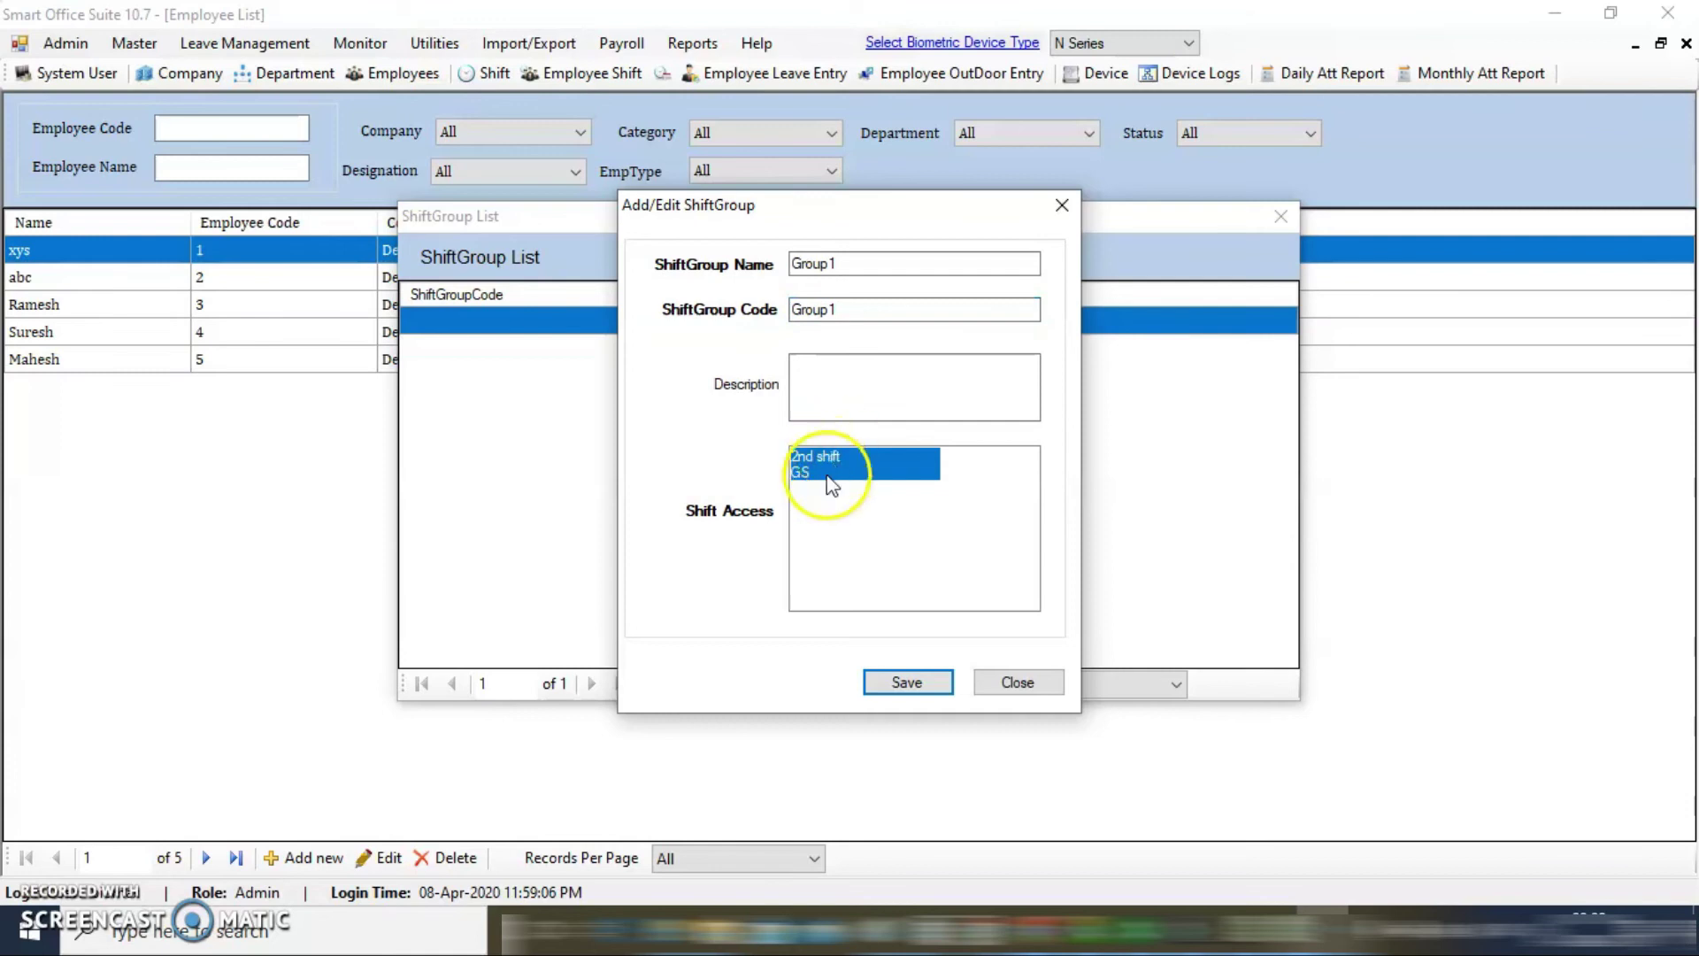
left_click(907, 682)
left_click(947, 548)
left_click(648, 325)
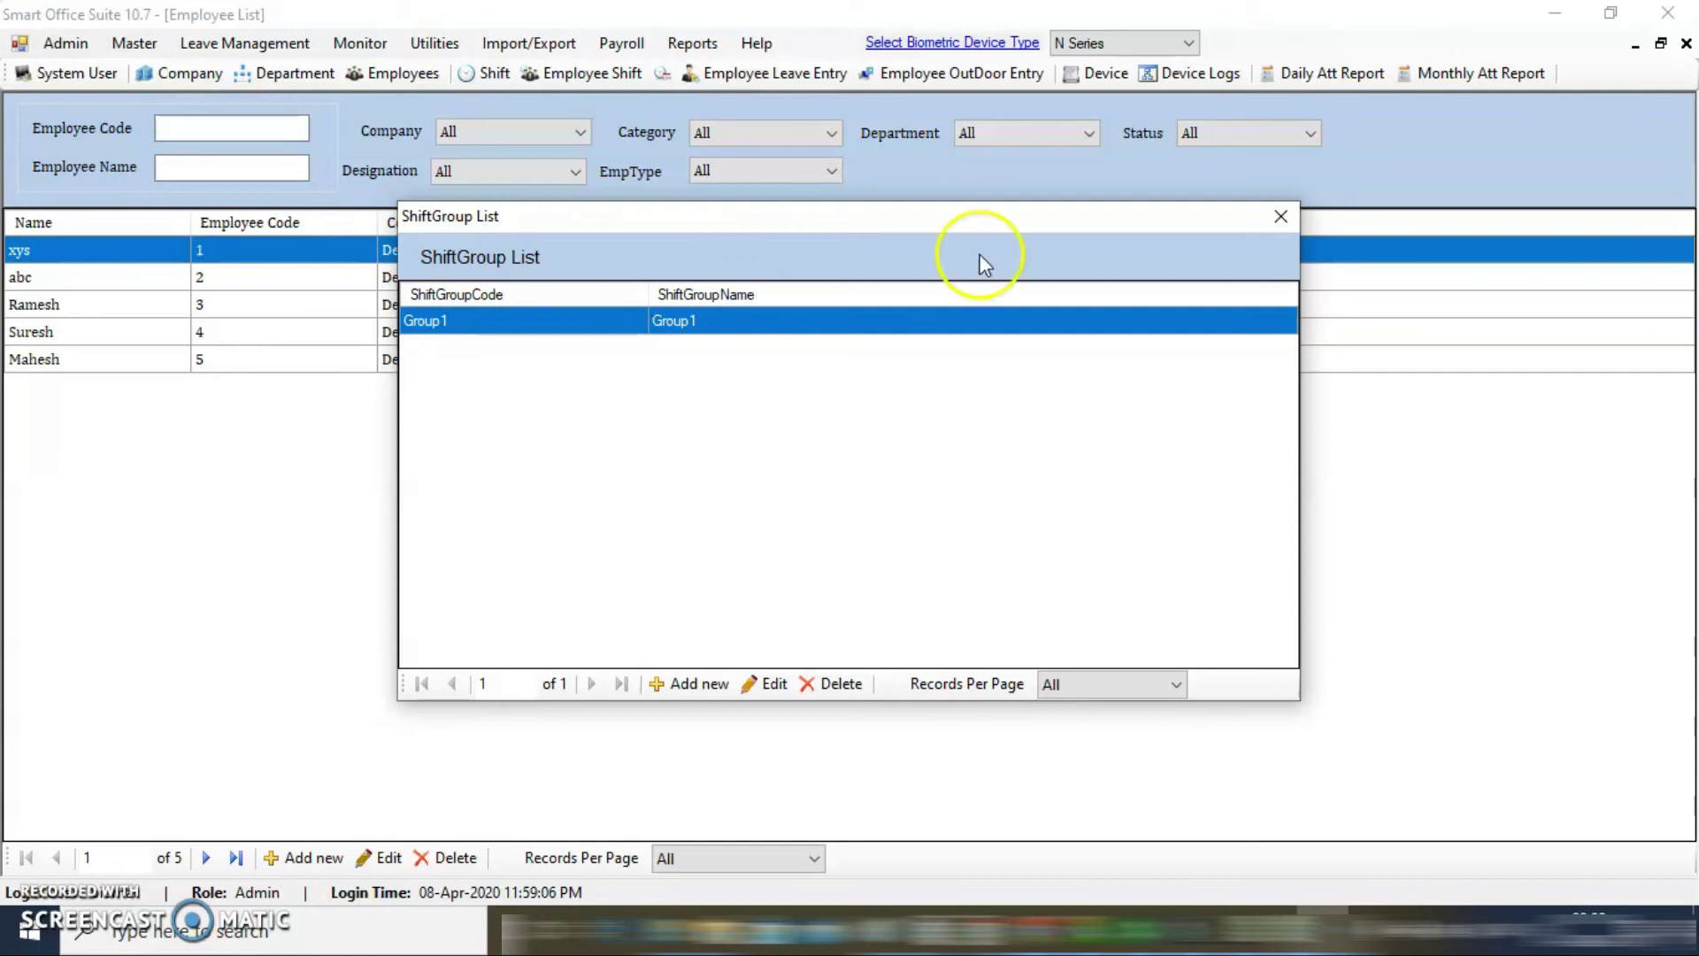
left_click(1285, 219)
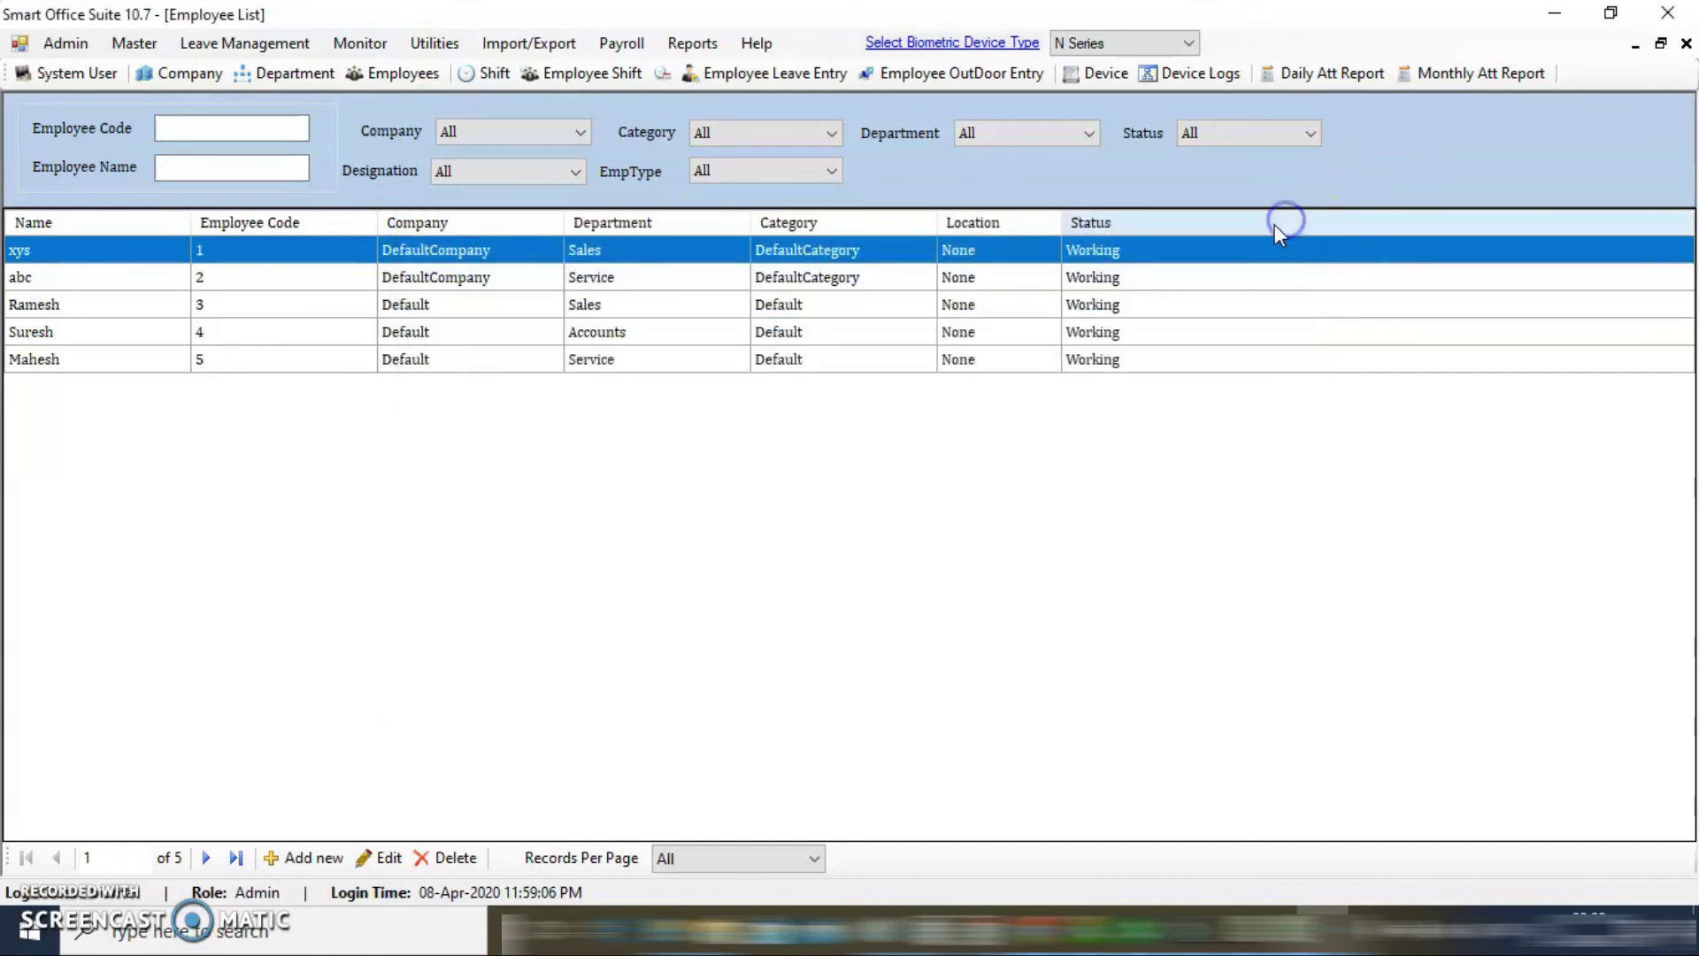
Step: Assign the Group1 shift group to the first employee in the employee list and update the record
left_click(137, 45)
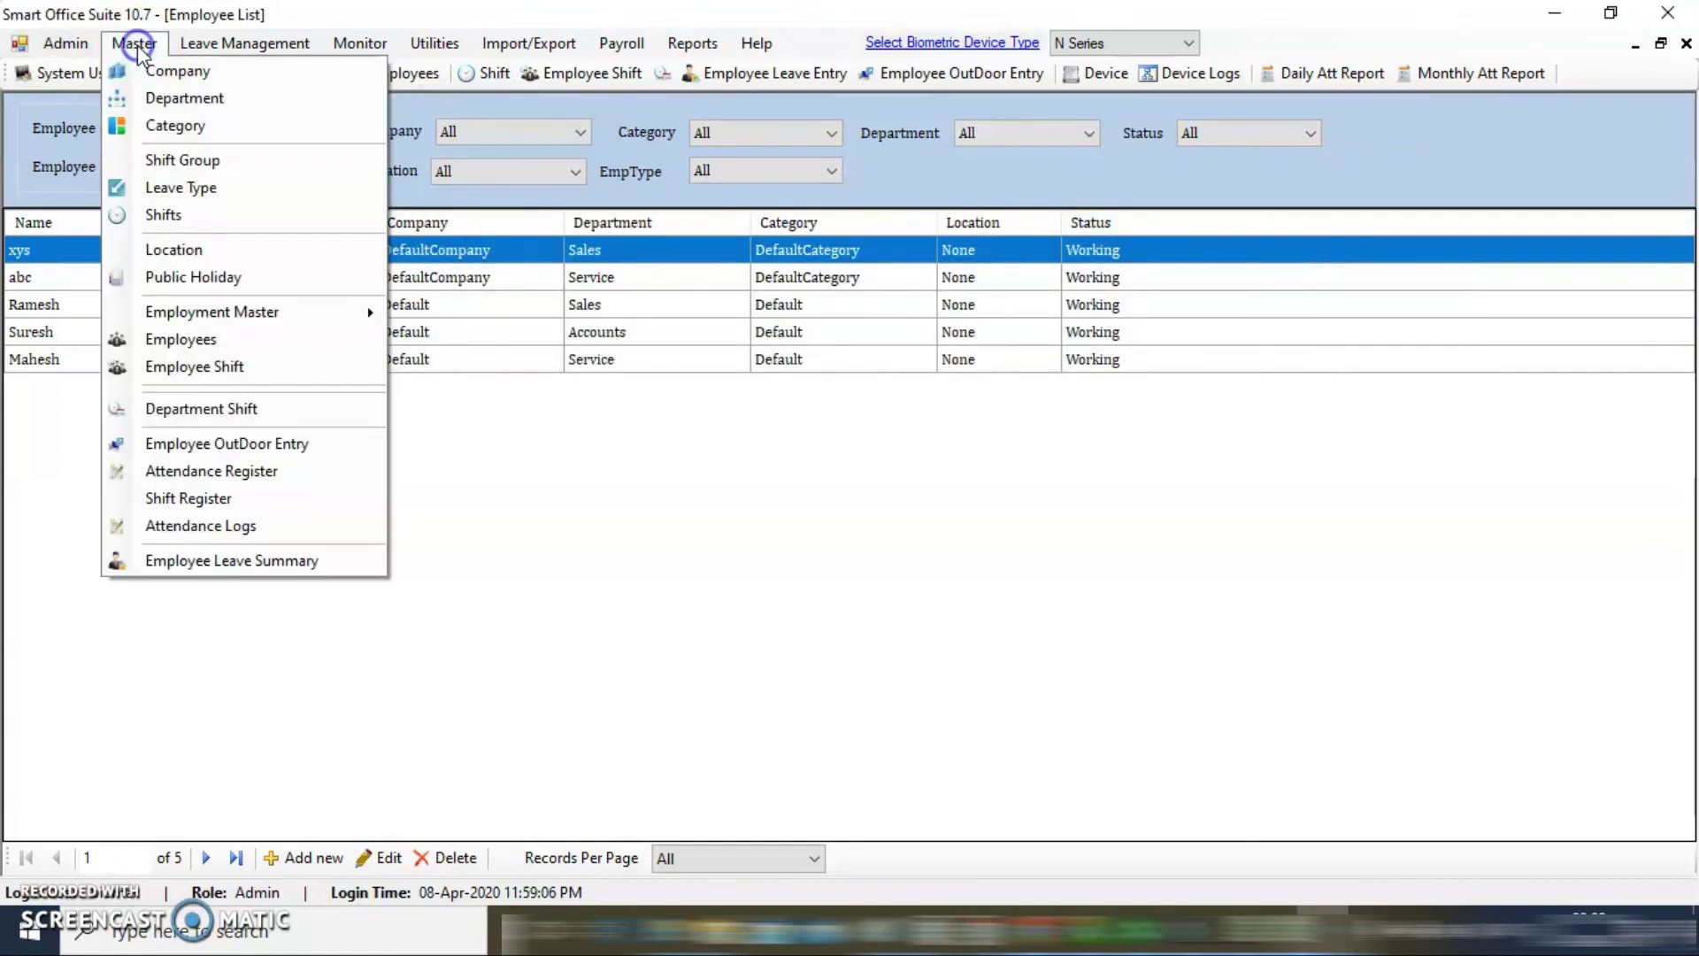
left_click(184, 343)
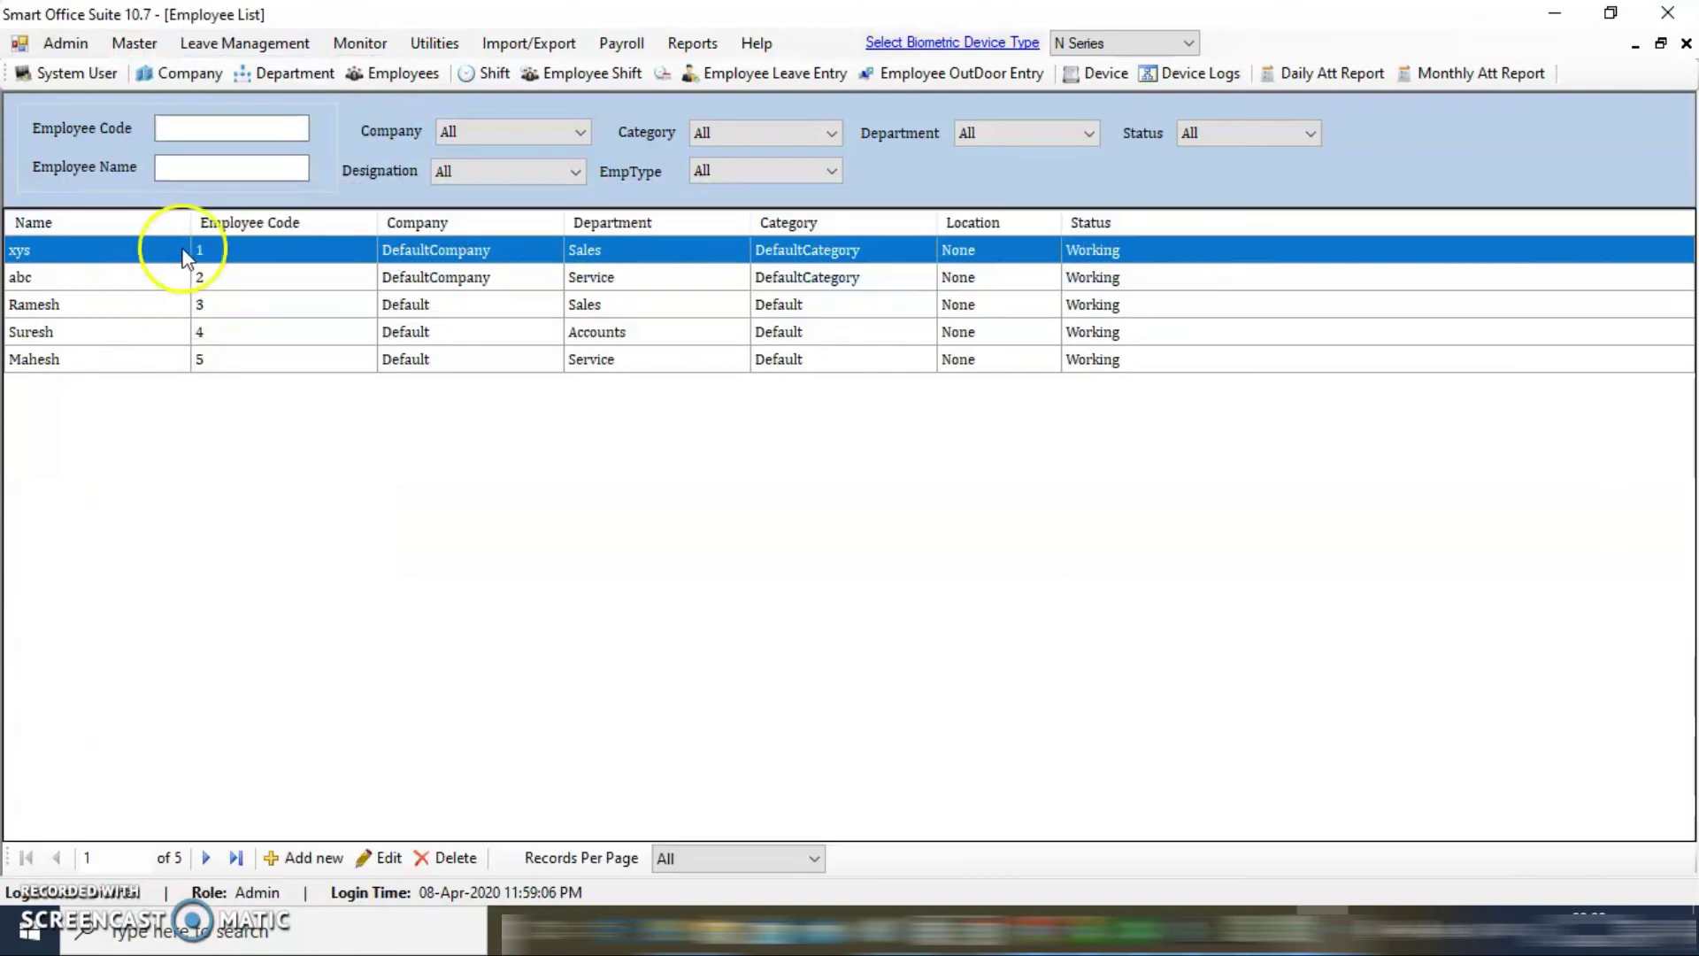
double_click(293, 246)
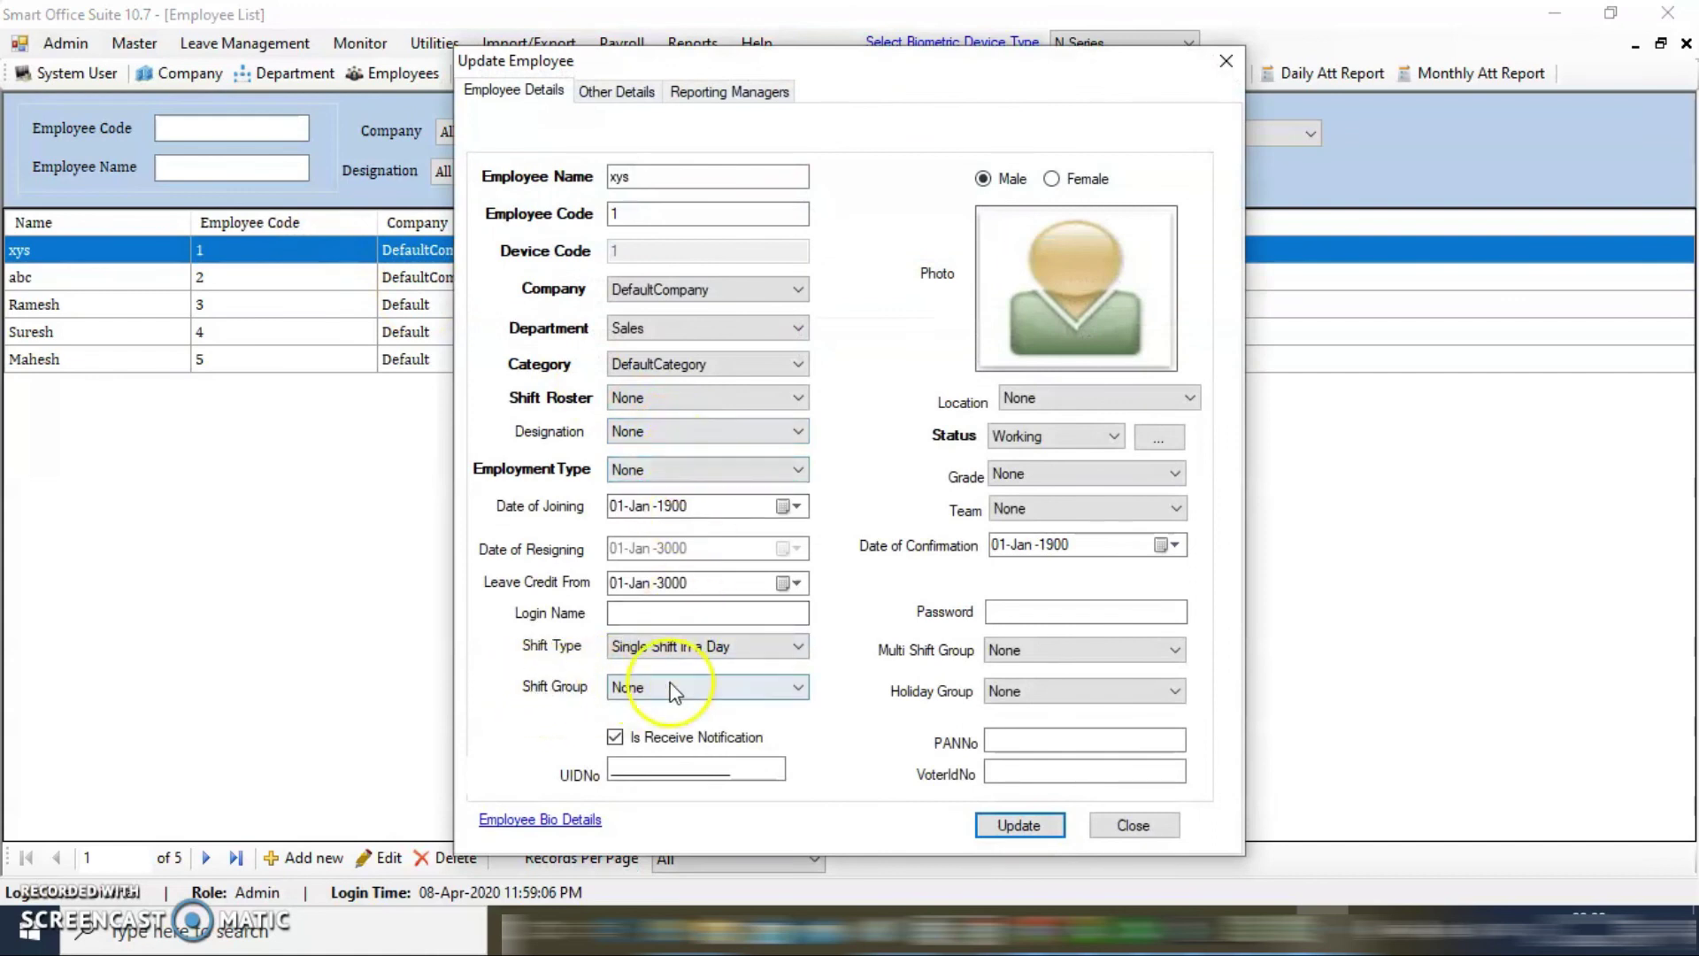
left_click(799, 687)
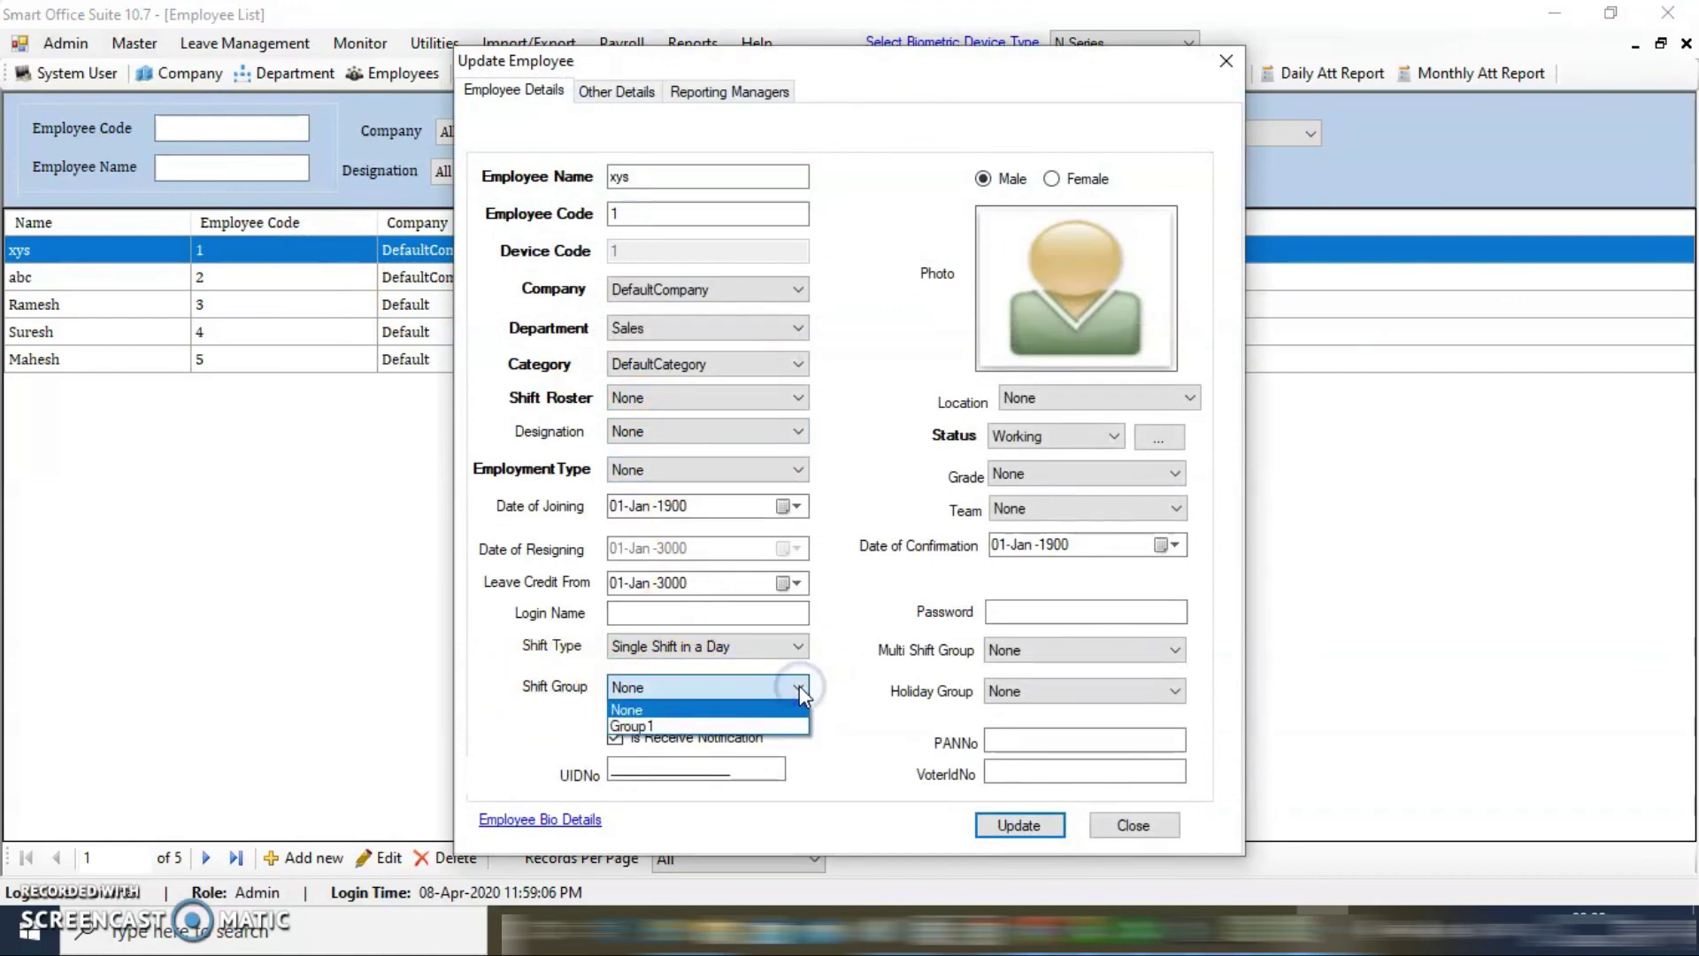
left_click(649, 727)
left_click(1029, 824)
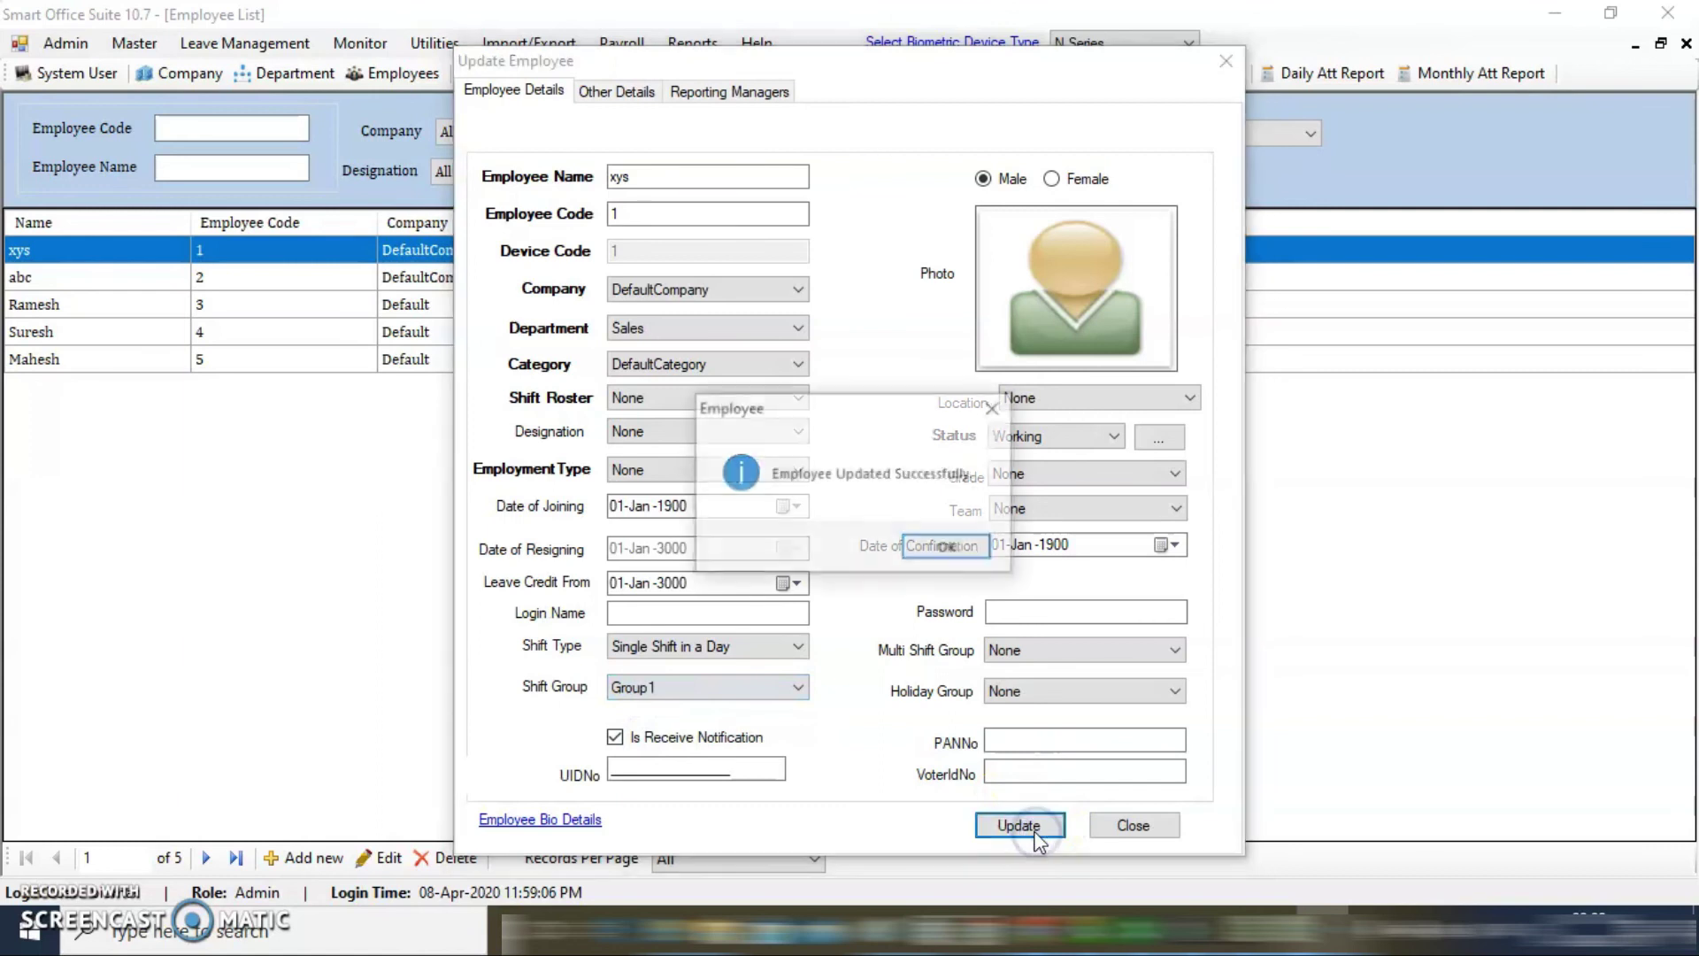
left_click(965, 545)
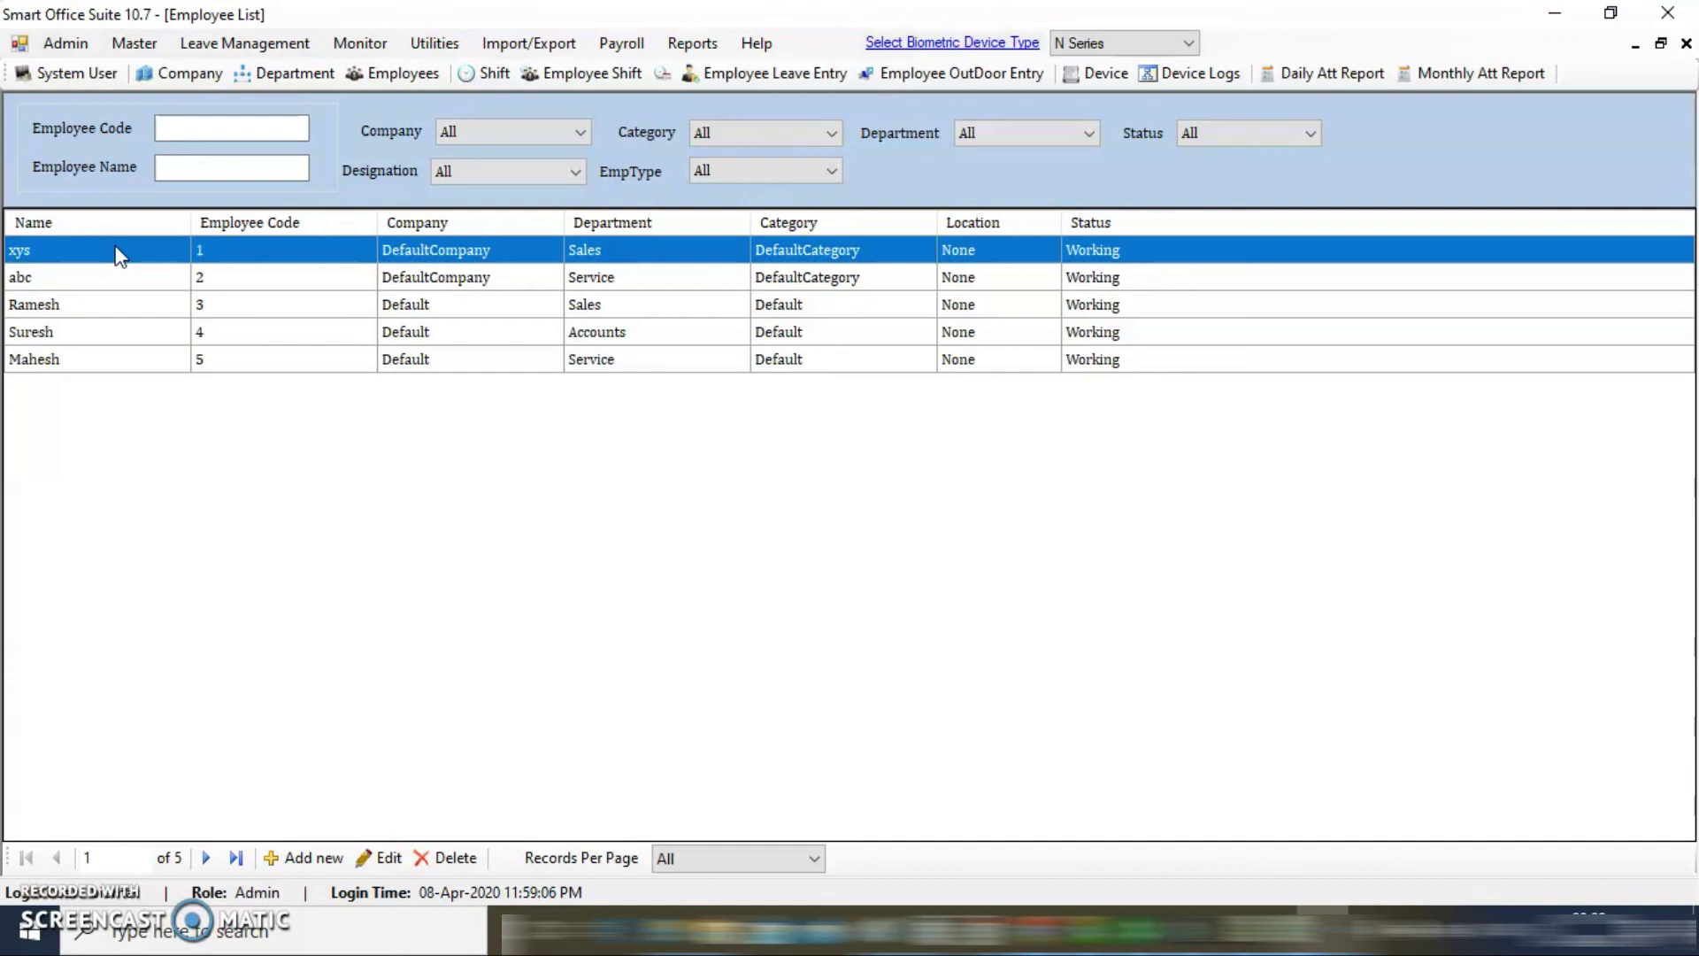
left_click(202, 279)
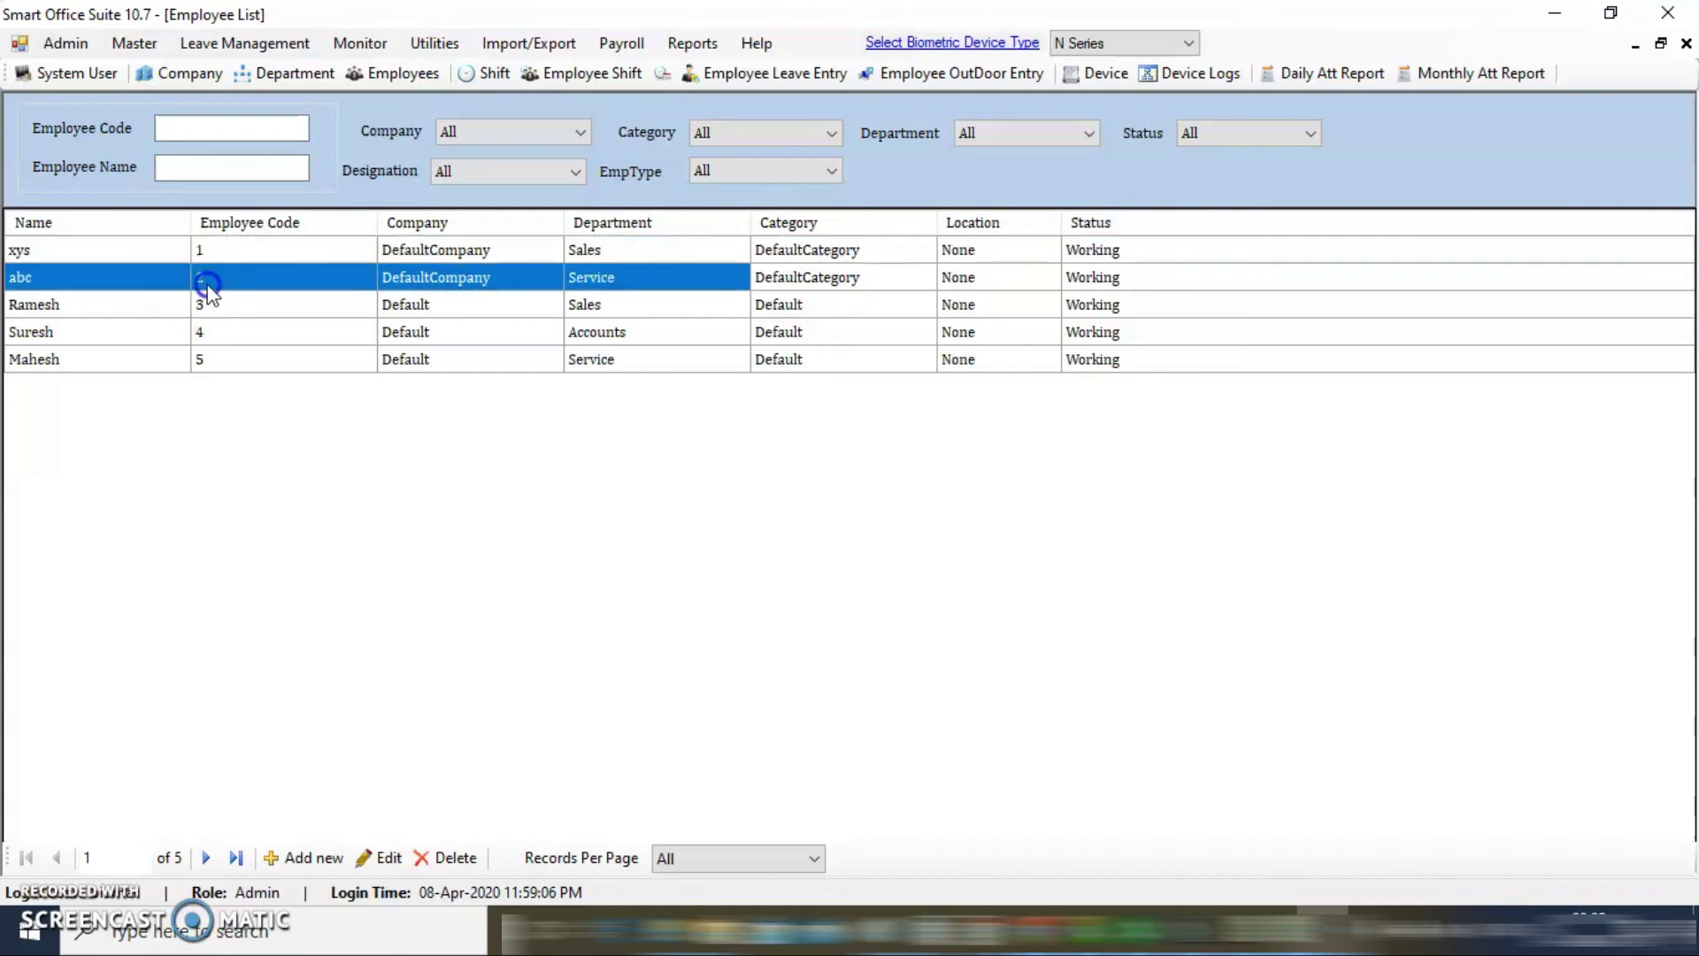
left_click(215, 305)
left_click(220, 333)
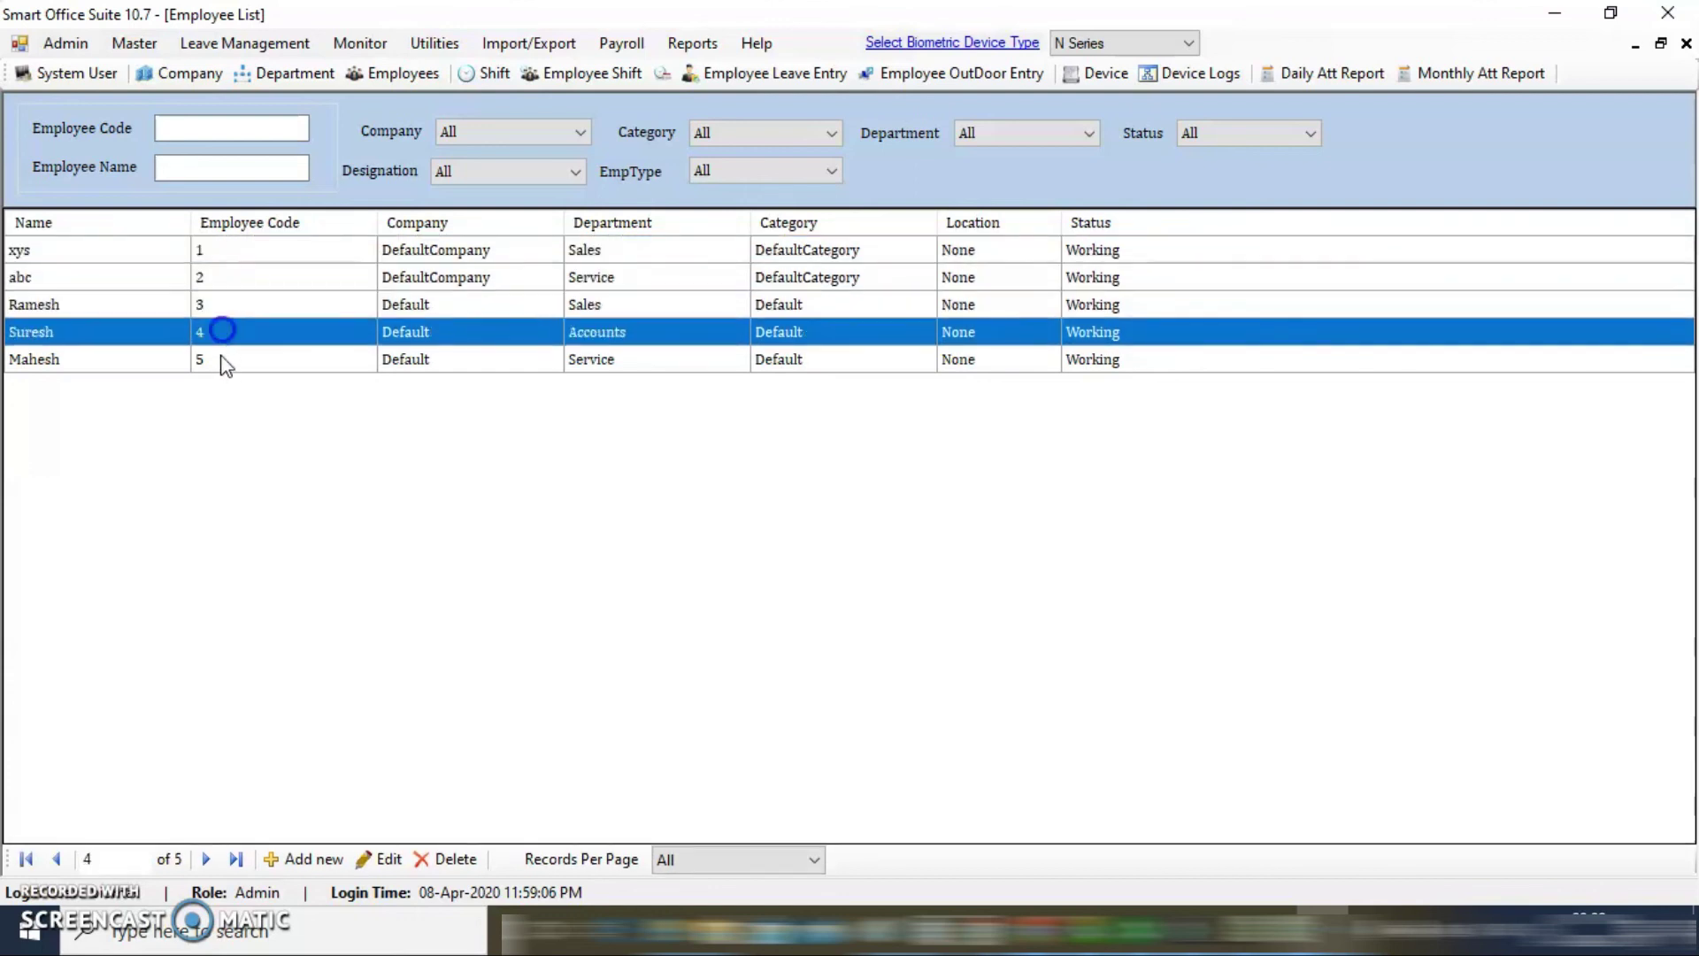
left_click(221, 360)
left_click(188, 250)
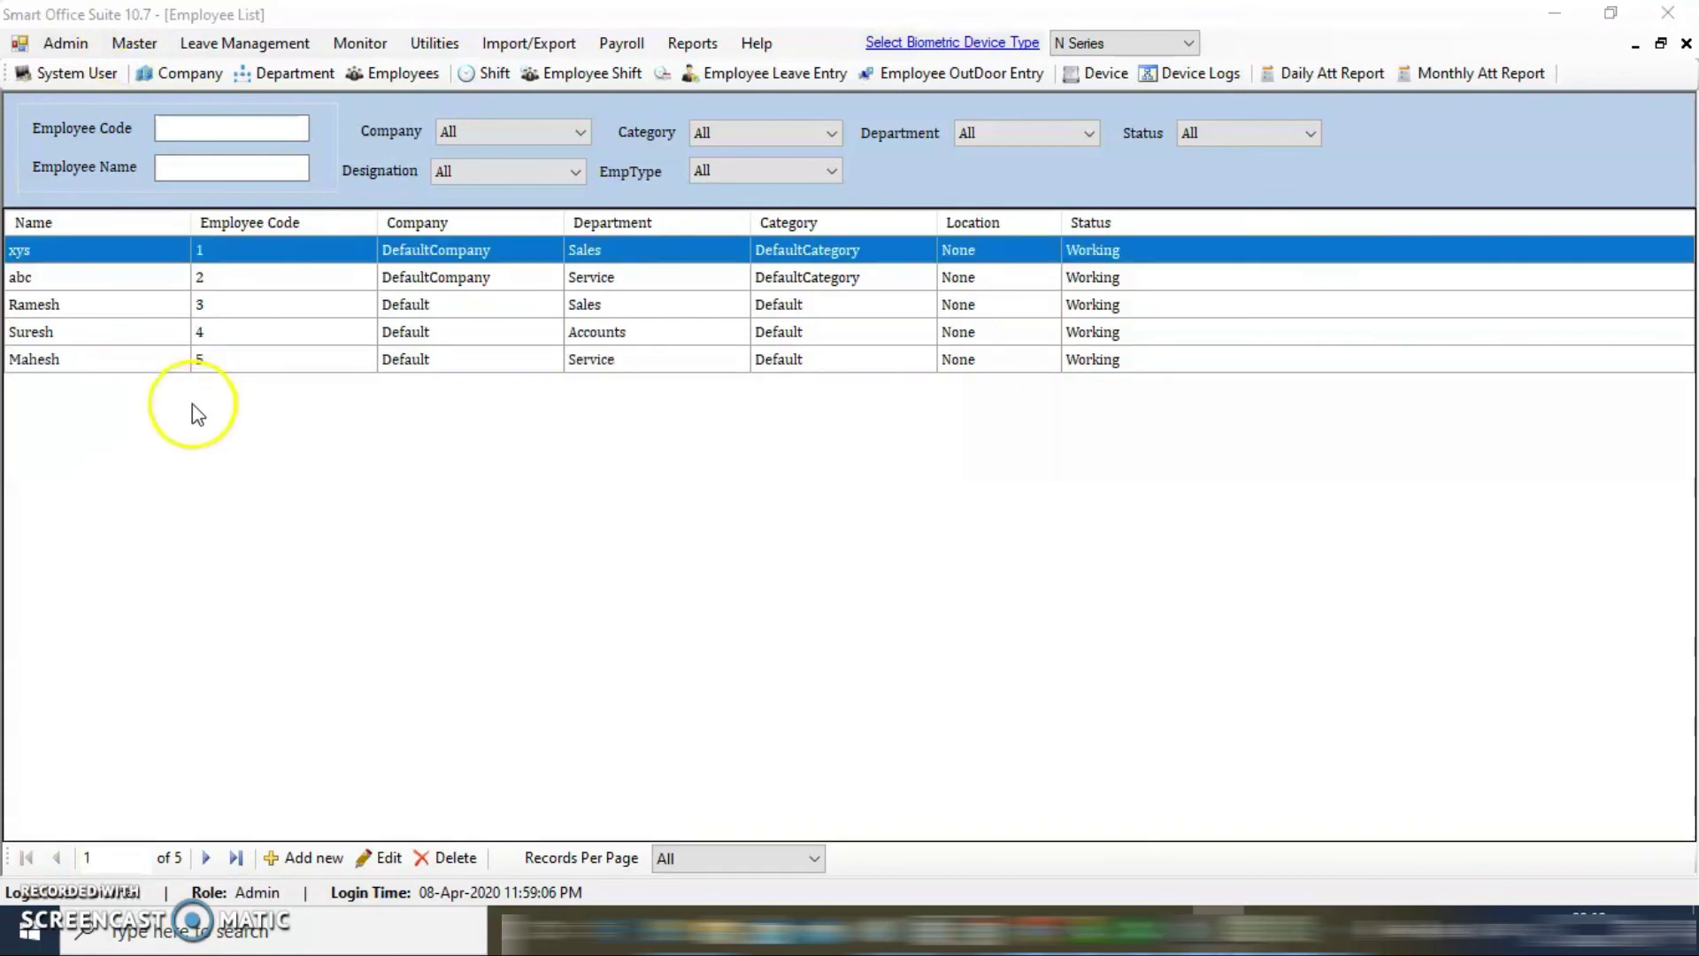
Step: Start a new department shift assignment for the Accounts department with GS as its shift
left_click(135, 46)
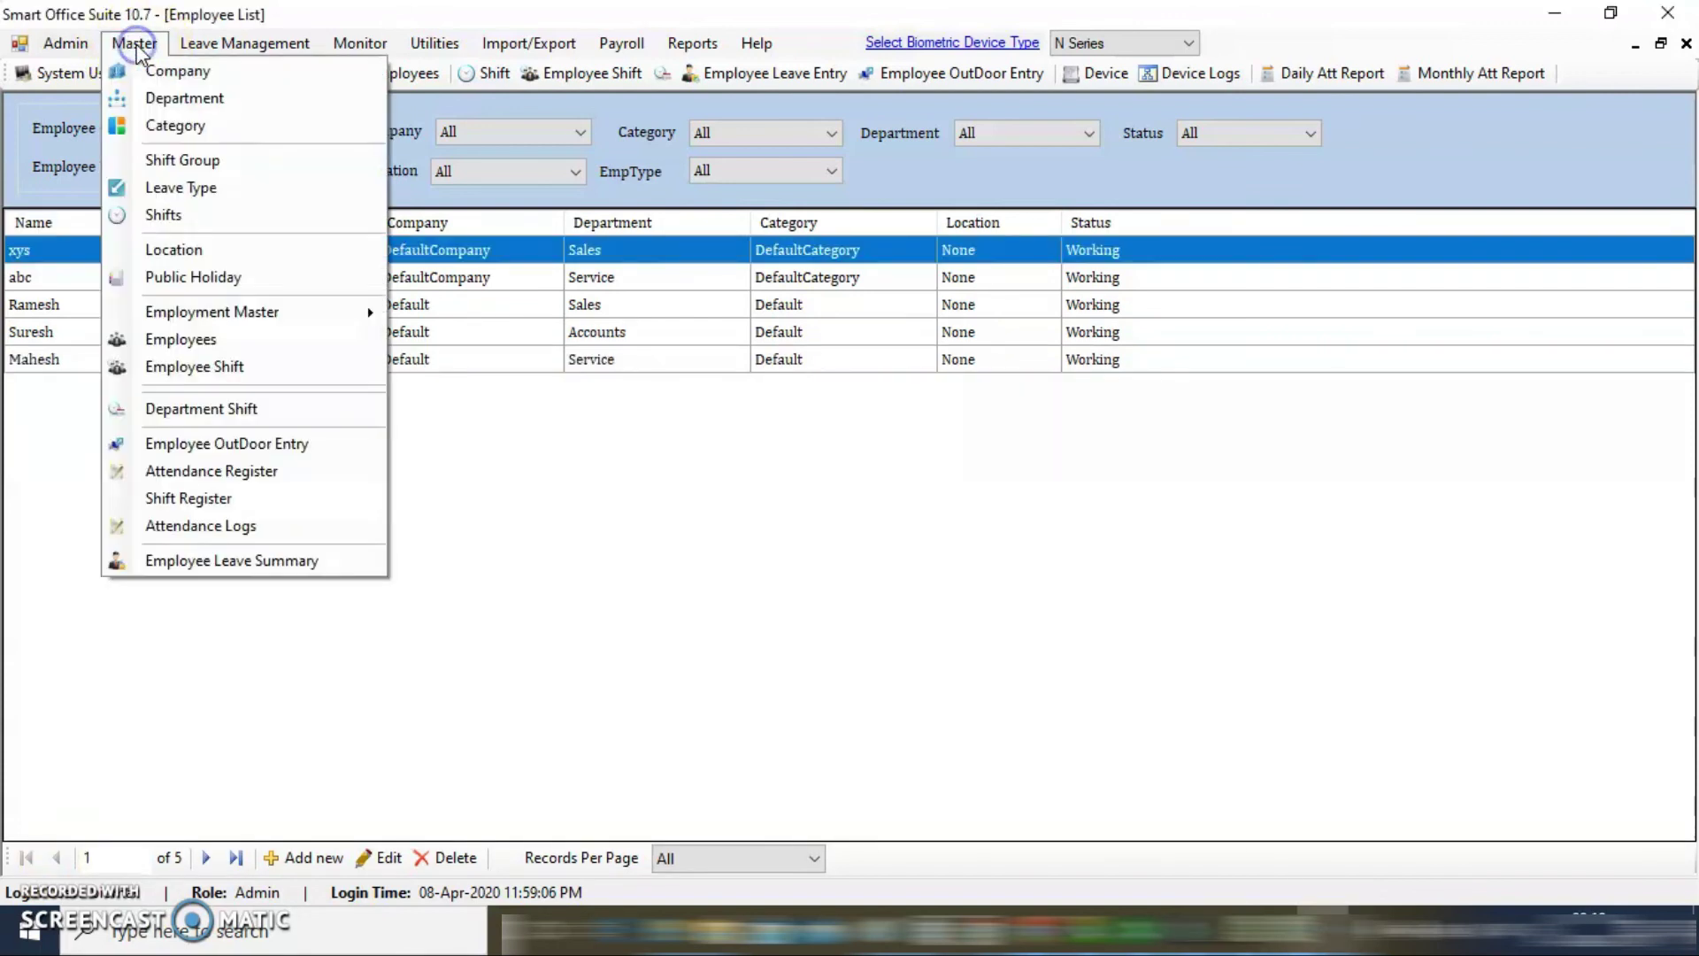
left_click(244, 414)
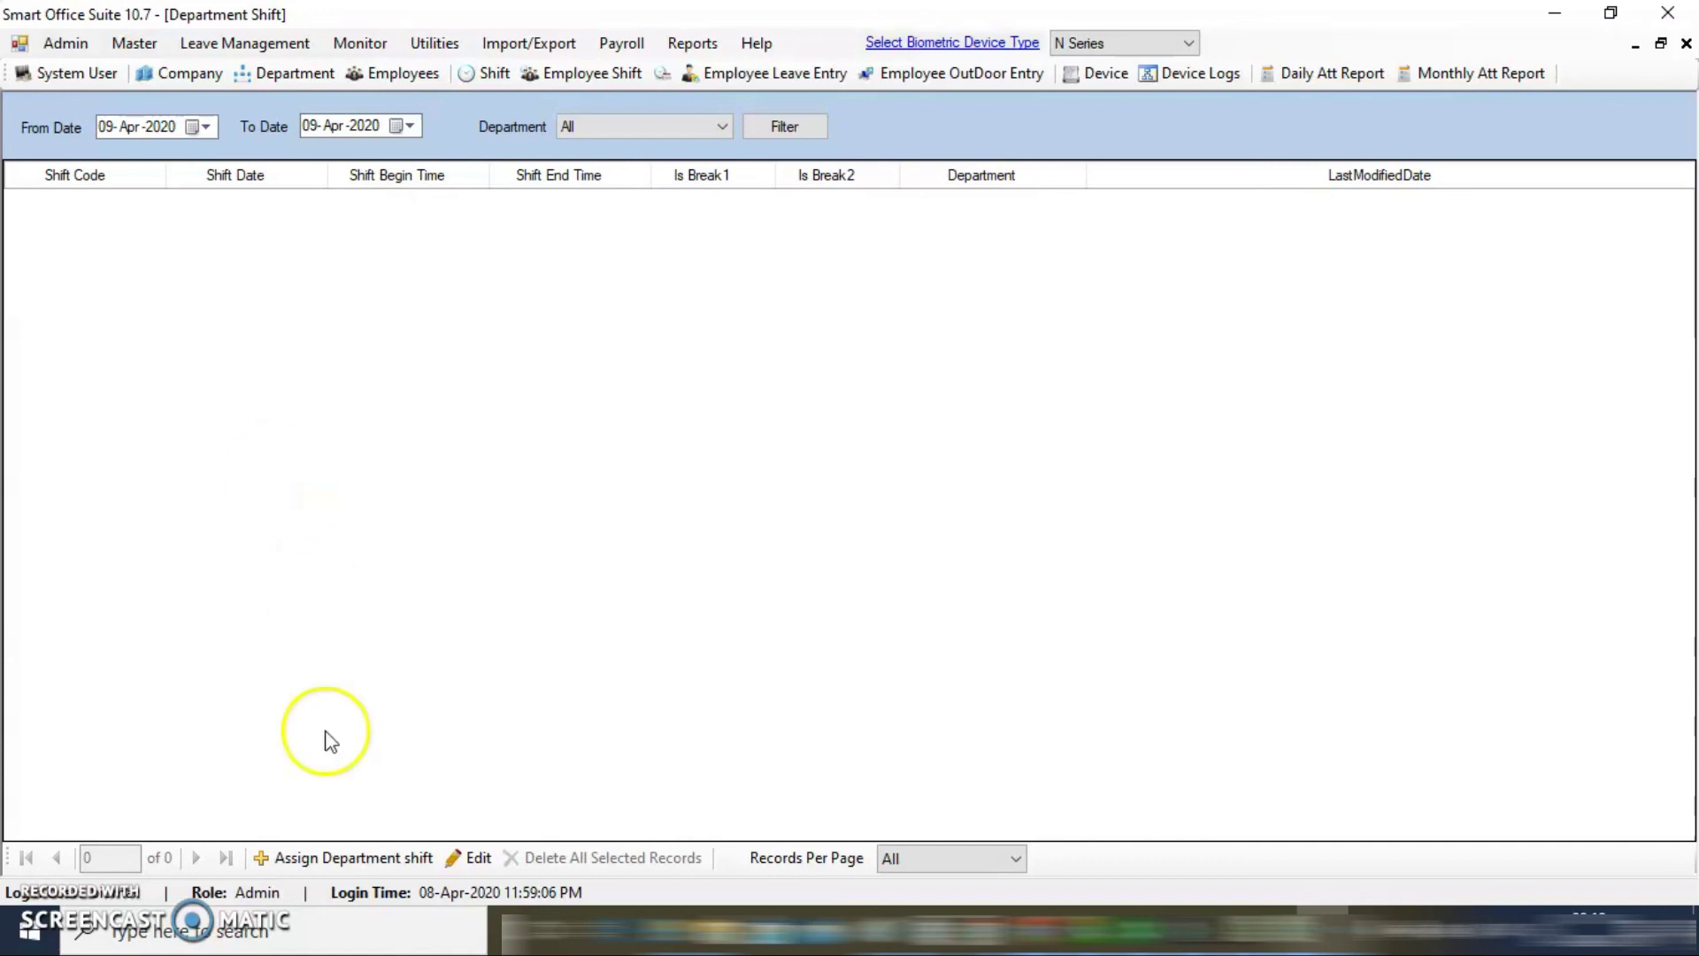
left_click(326, 863)
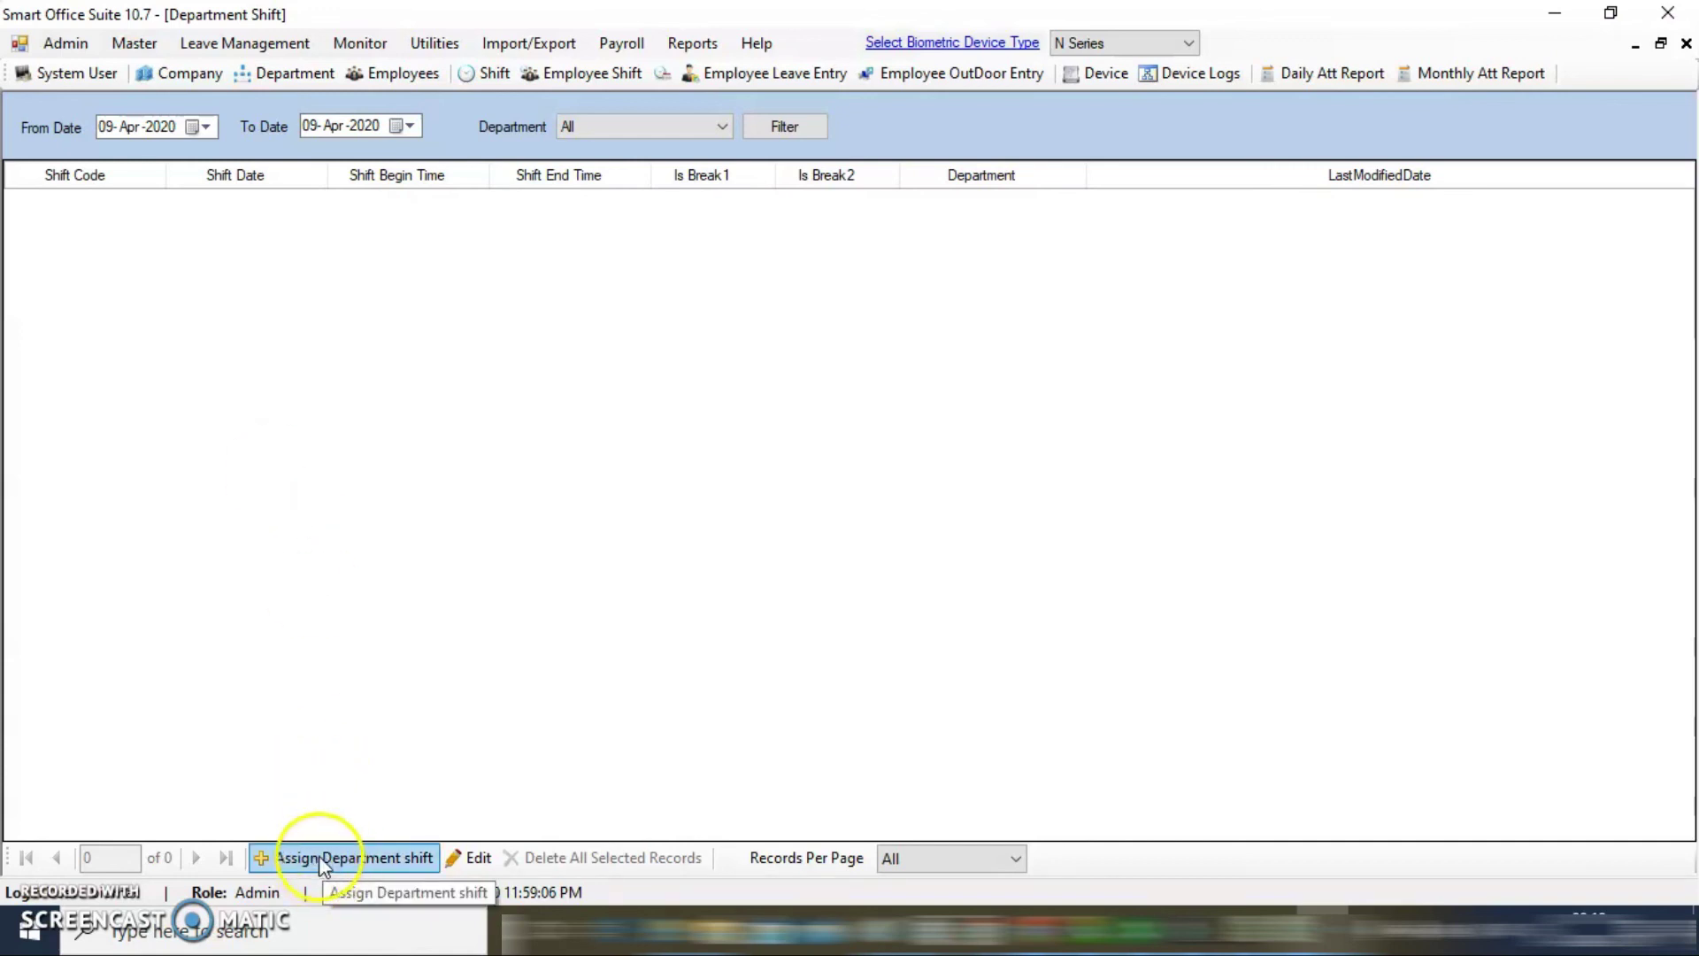
left_click(326, 866)
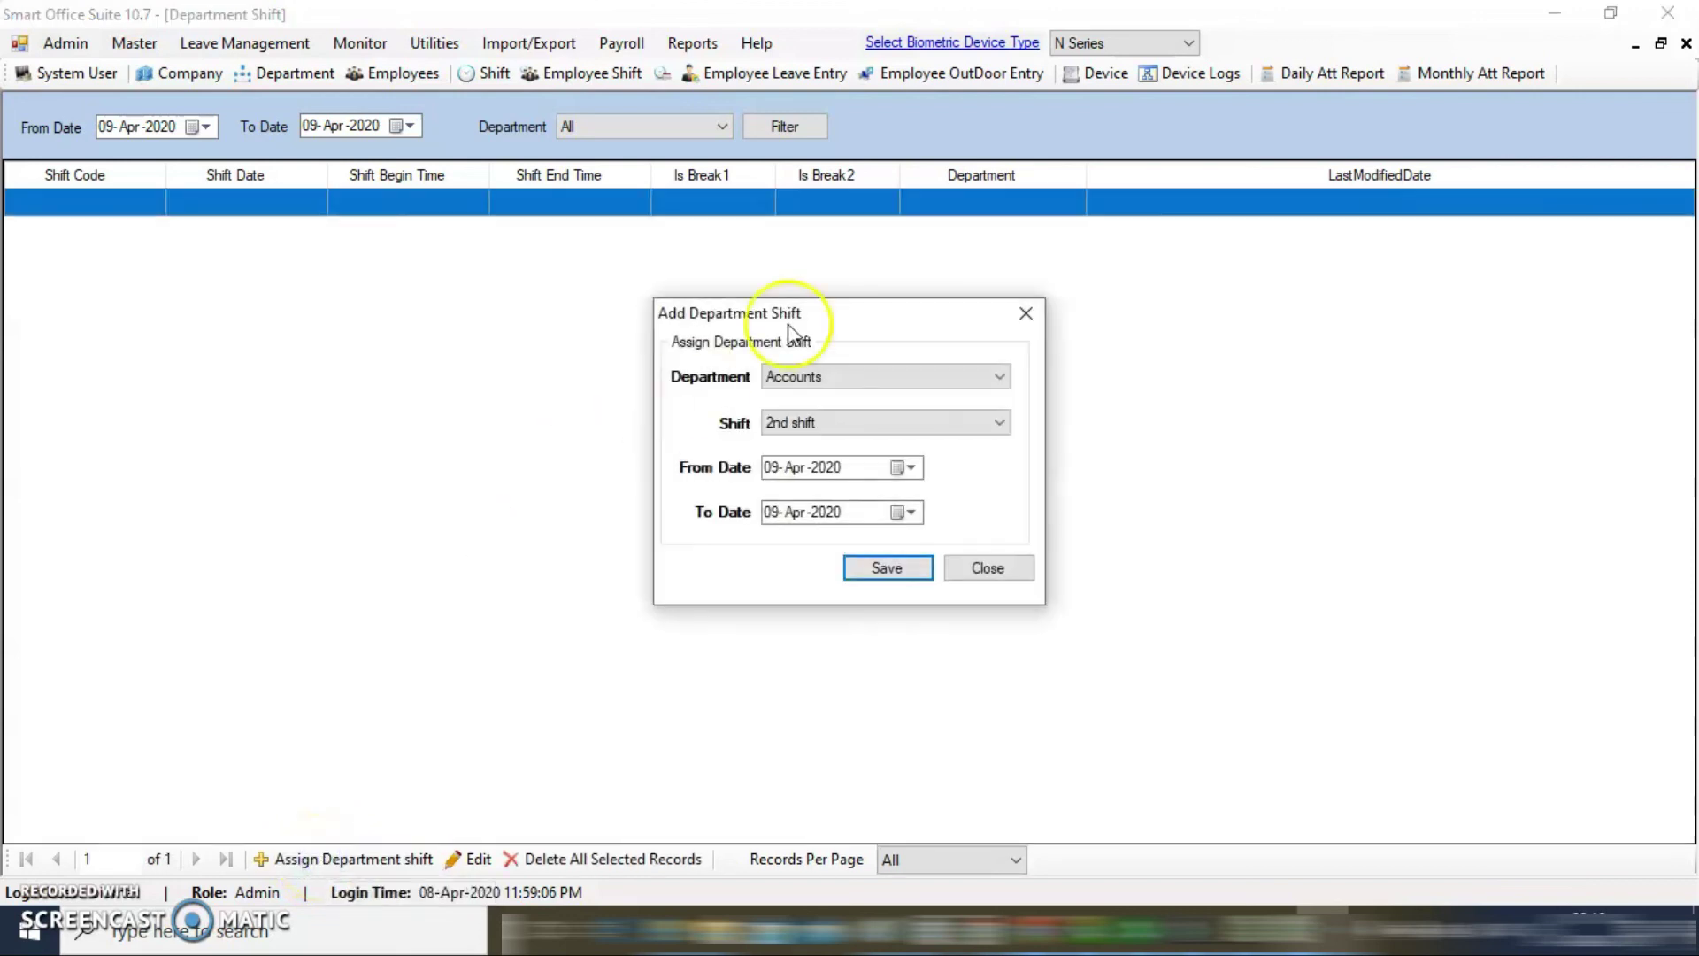
left_click(846, 377)
left_click(846, 377)
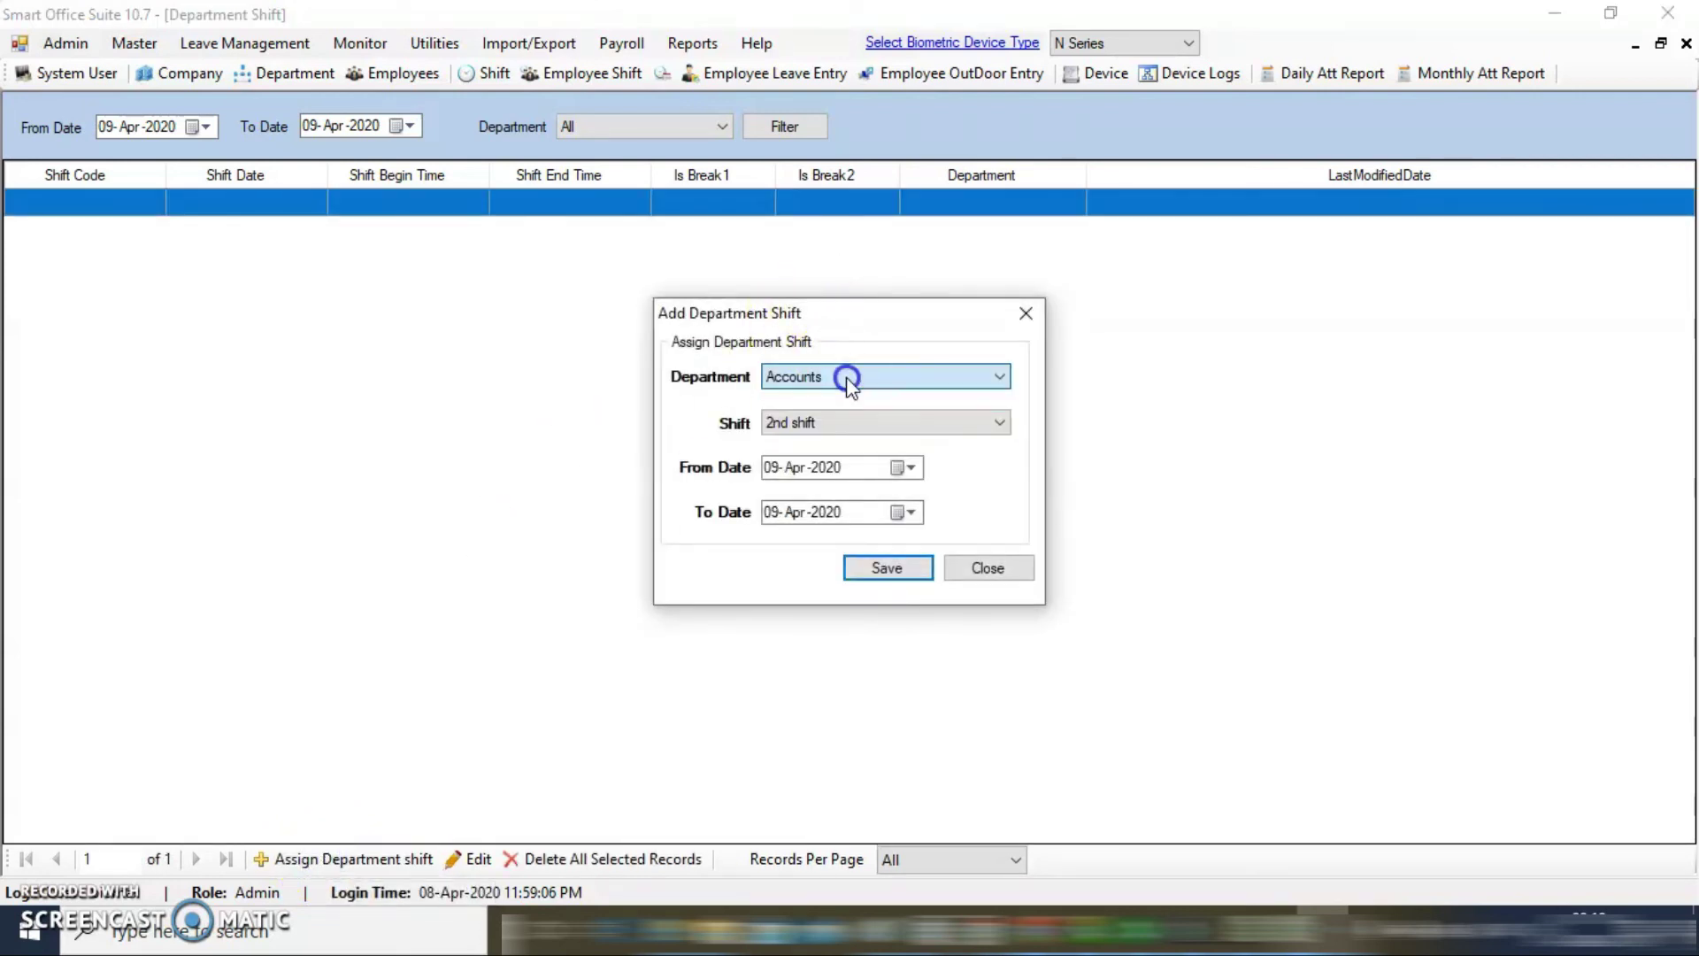
left_click(865, 429)
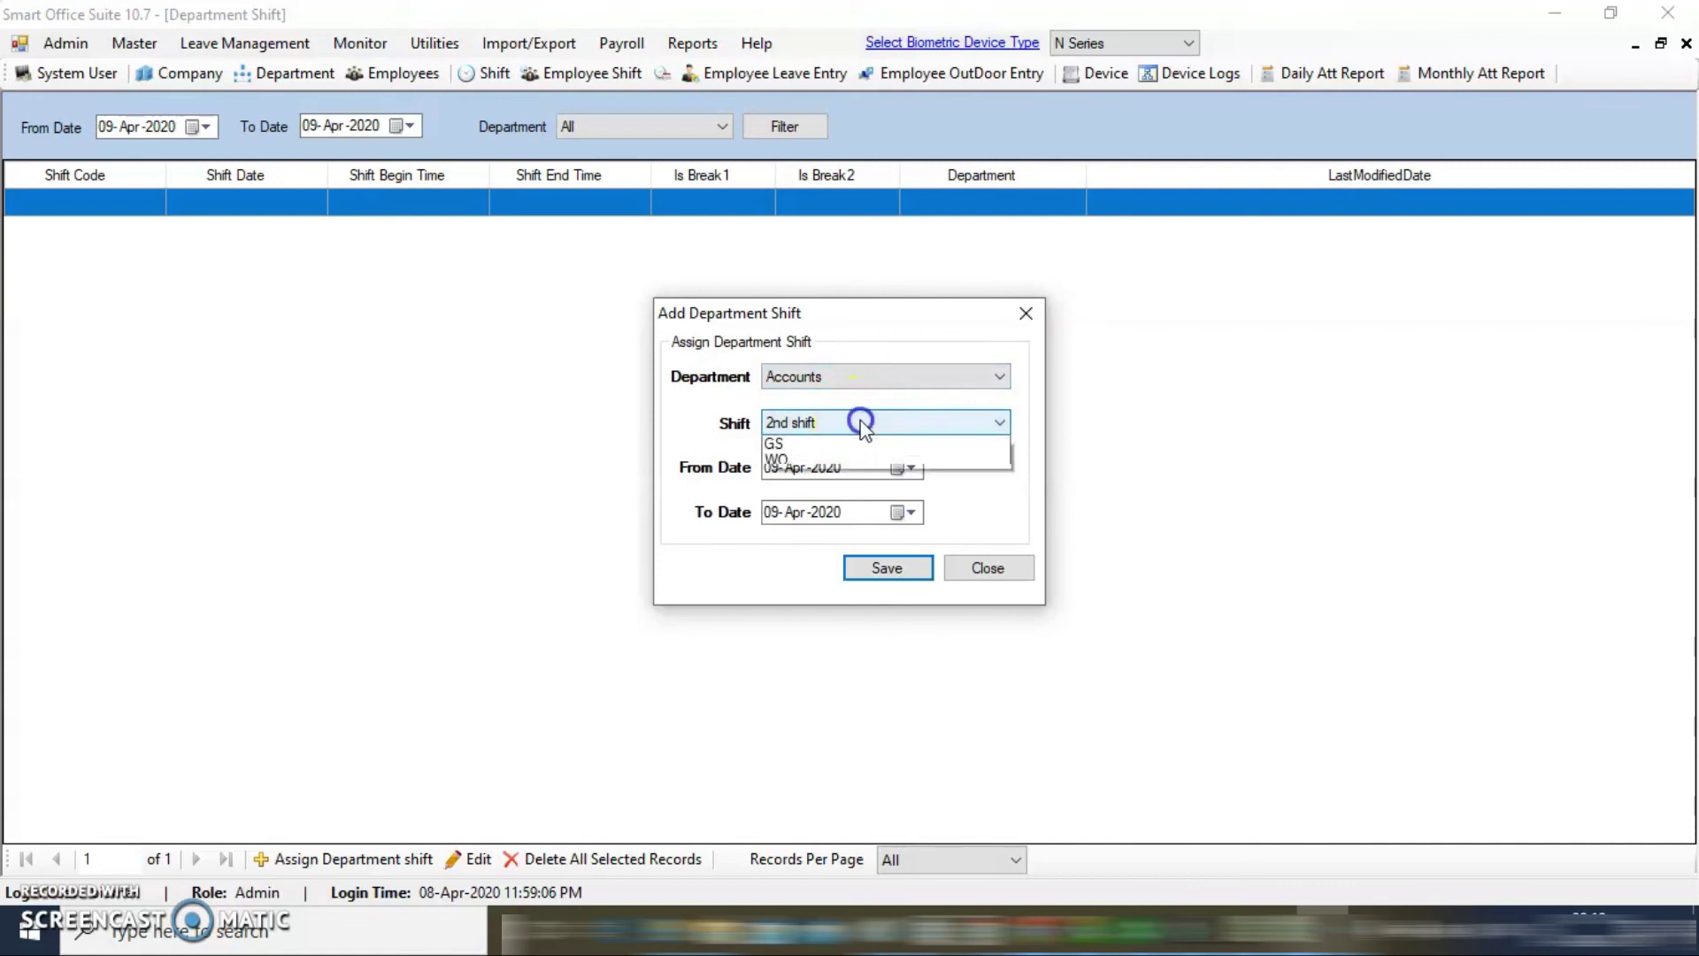
left_click(818, 461)
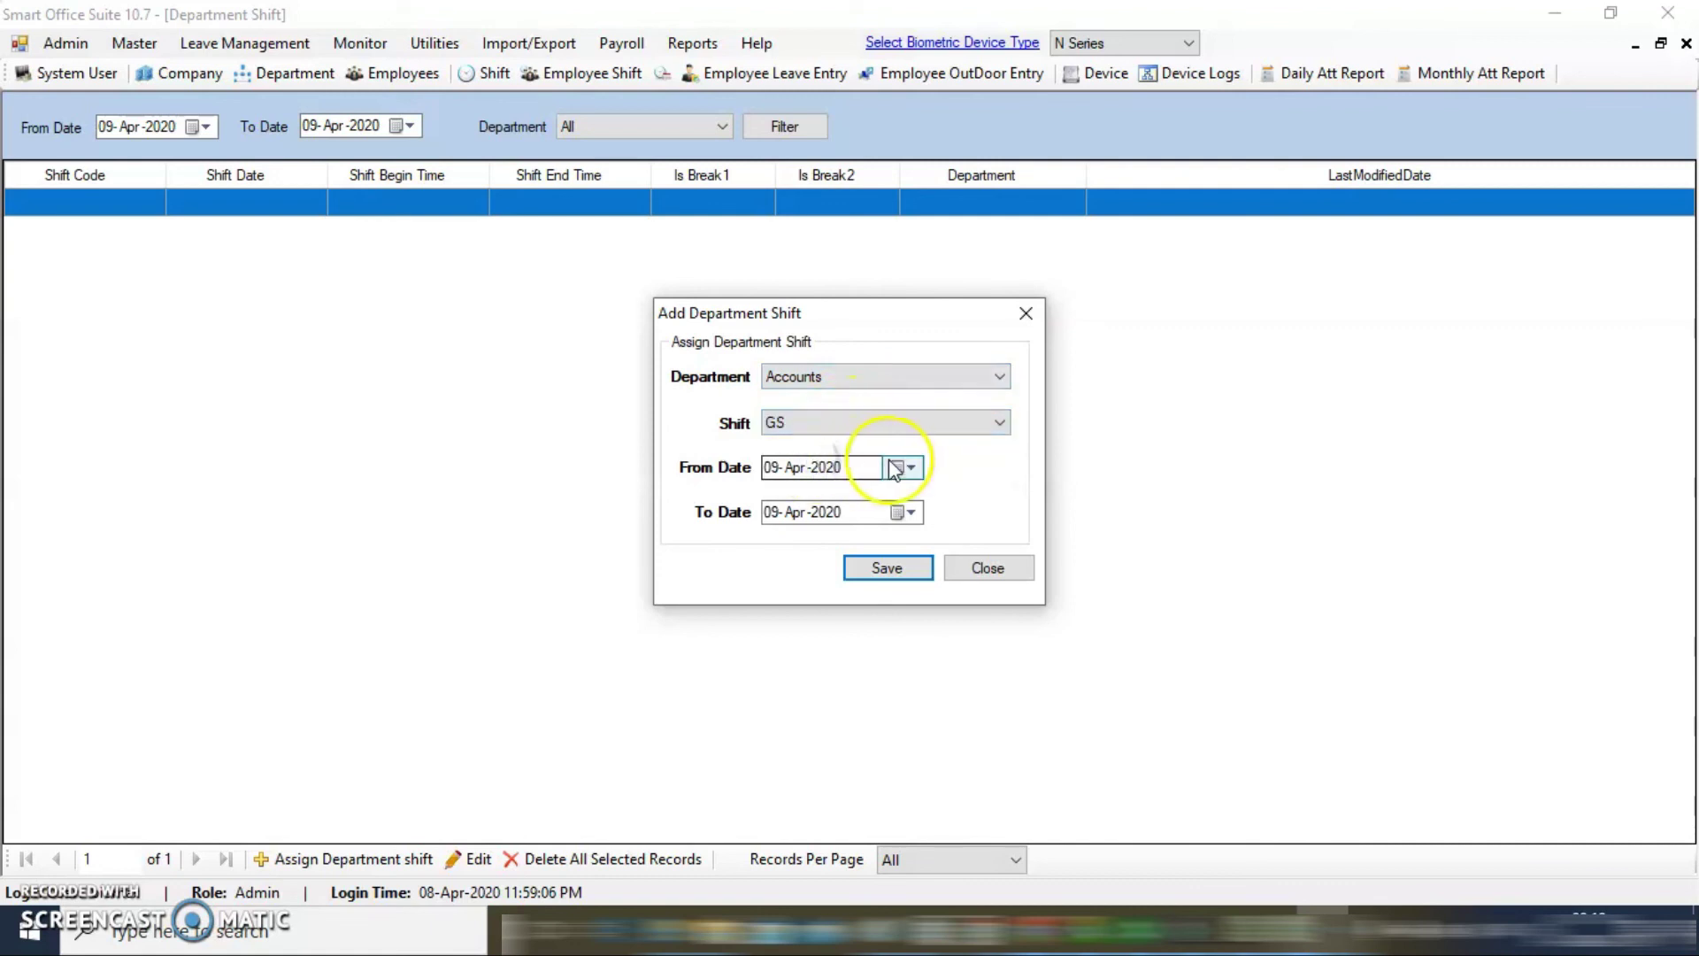
Step: Set the department shift's from date to 01-Mar-2020 and save the assignment
left_click(898, 467)
left_click(773, 499)
left_click(1016, 551)
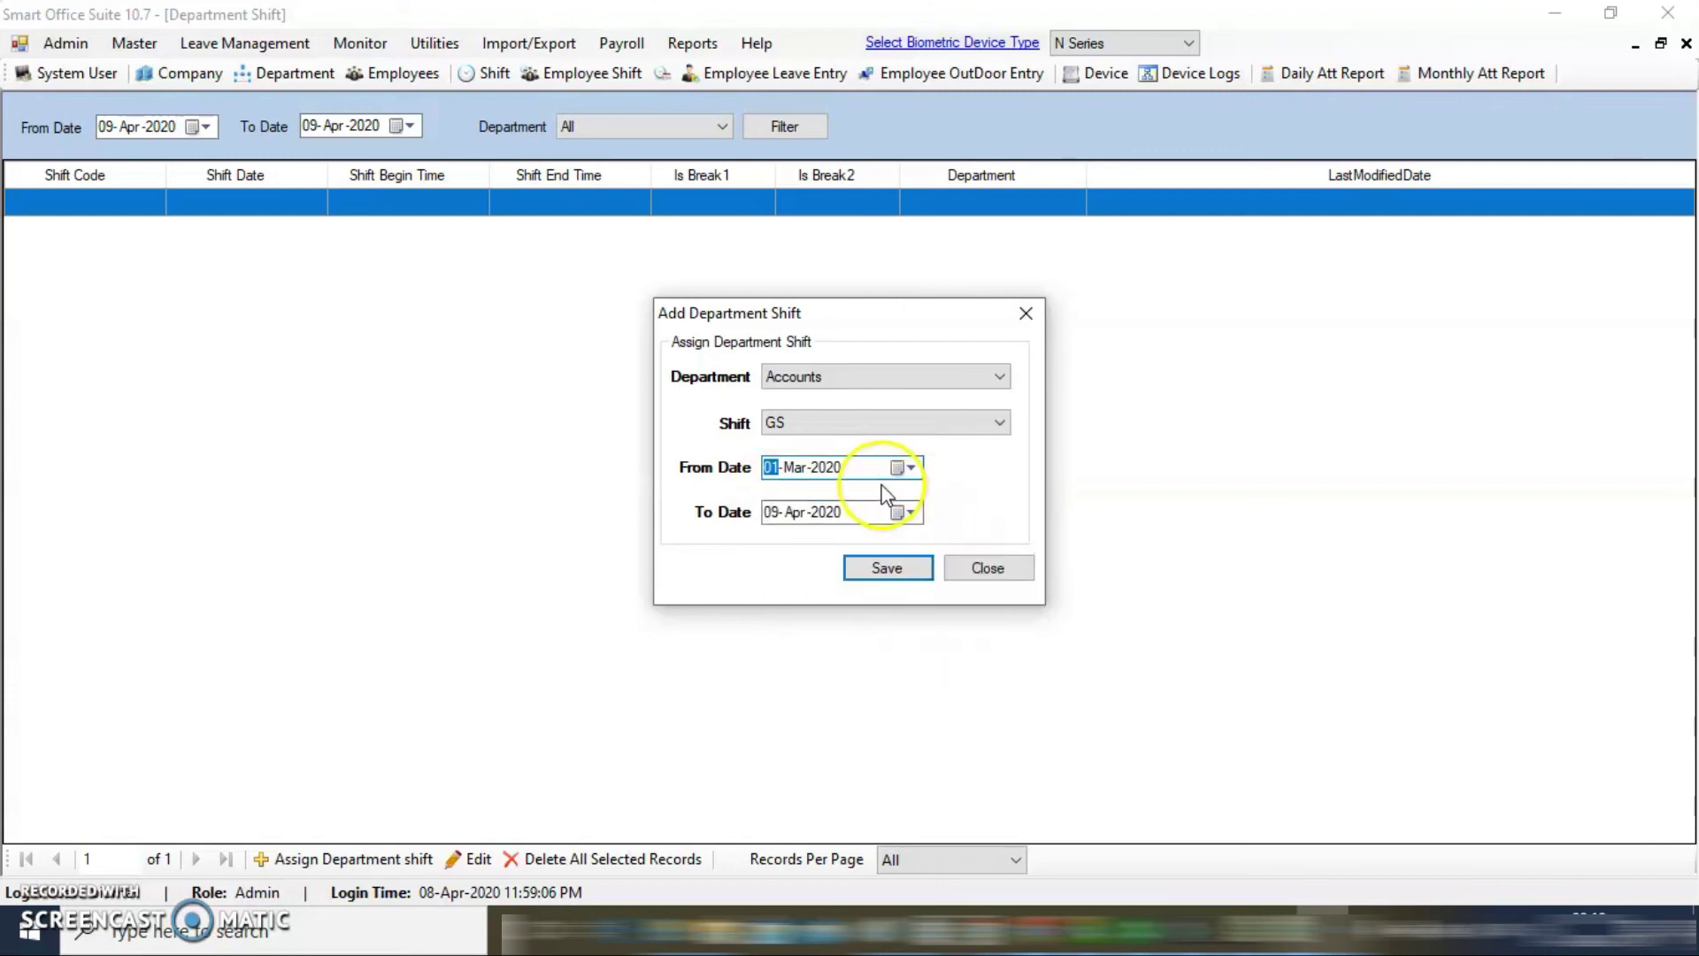
left_click(896, 568)
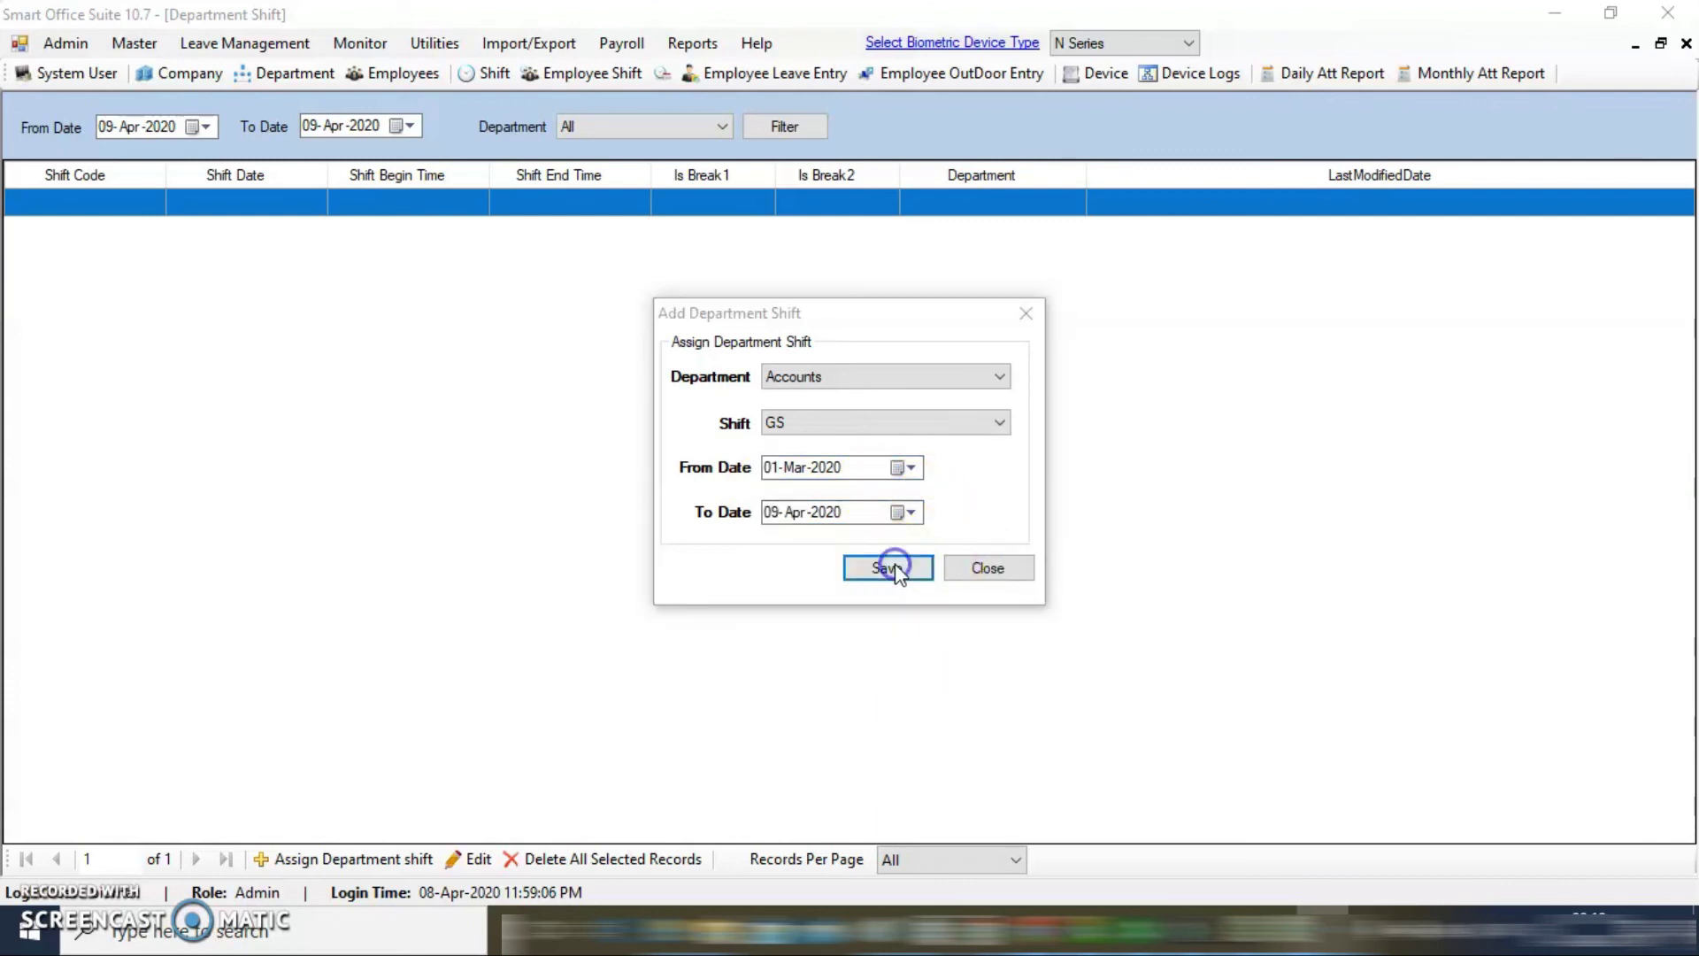
left_click(969, 546)
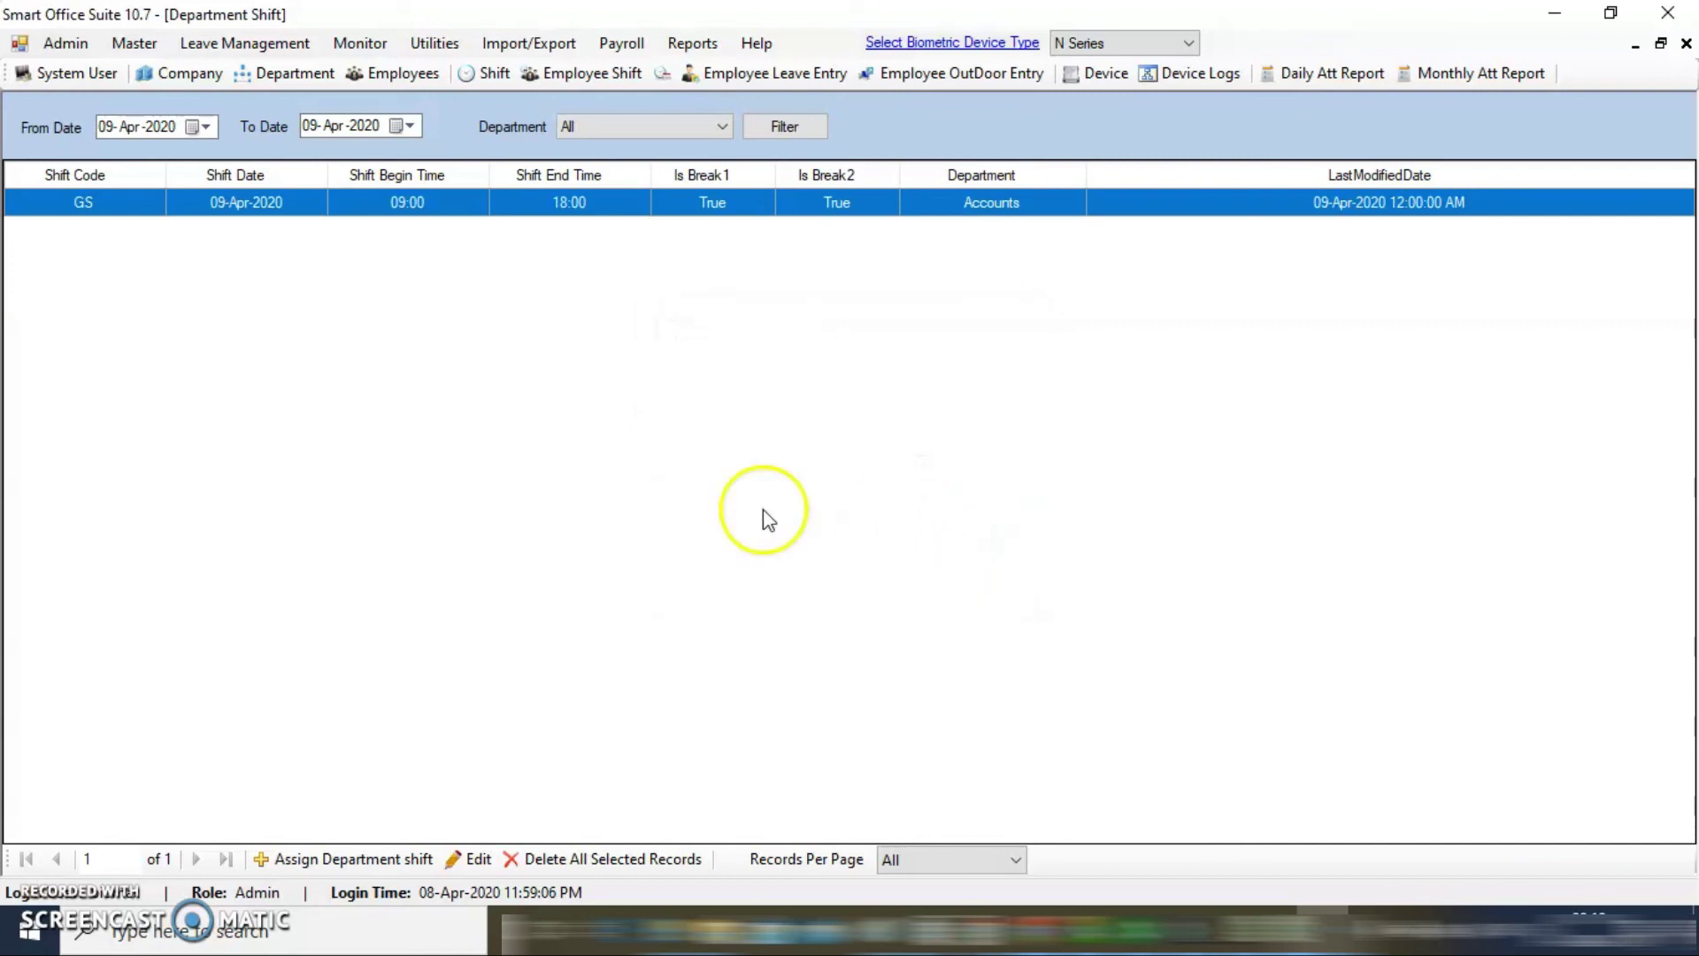
left_click(158, 46)
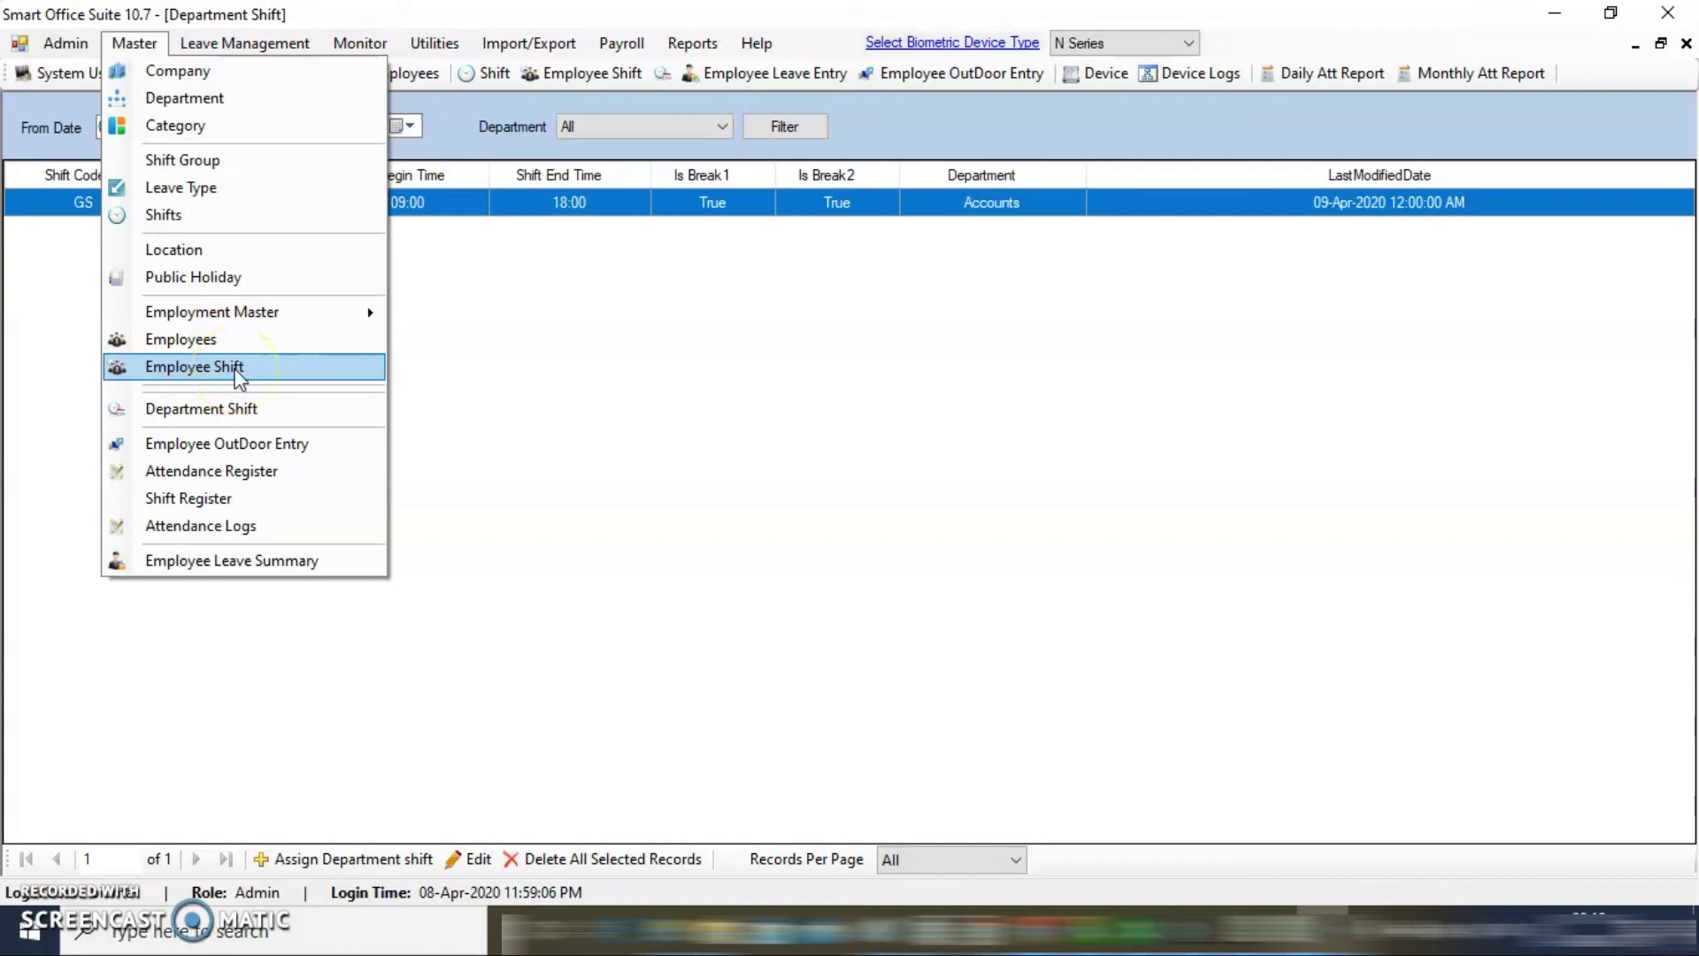
left_click(231, 410)
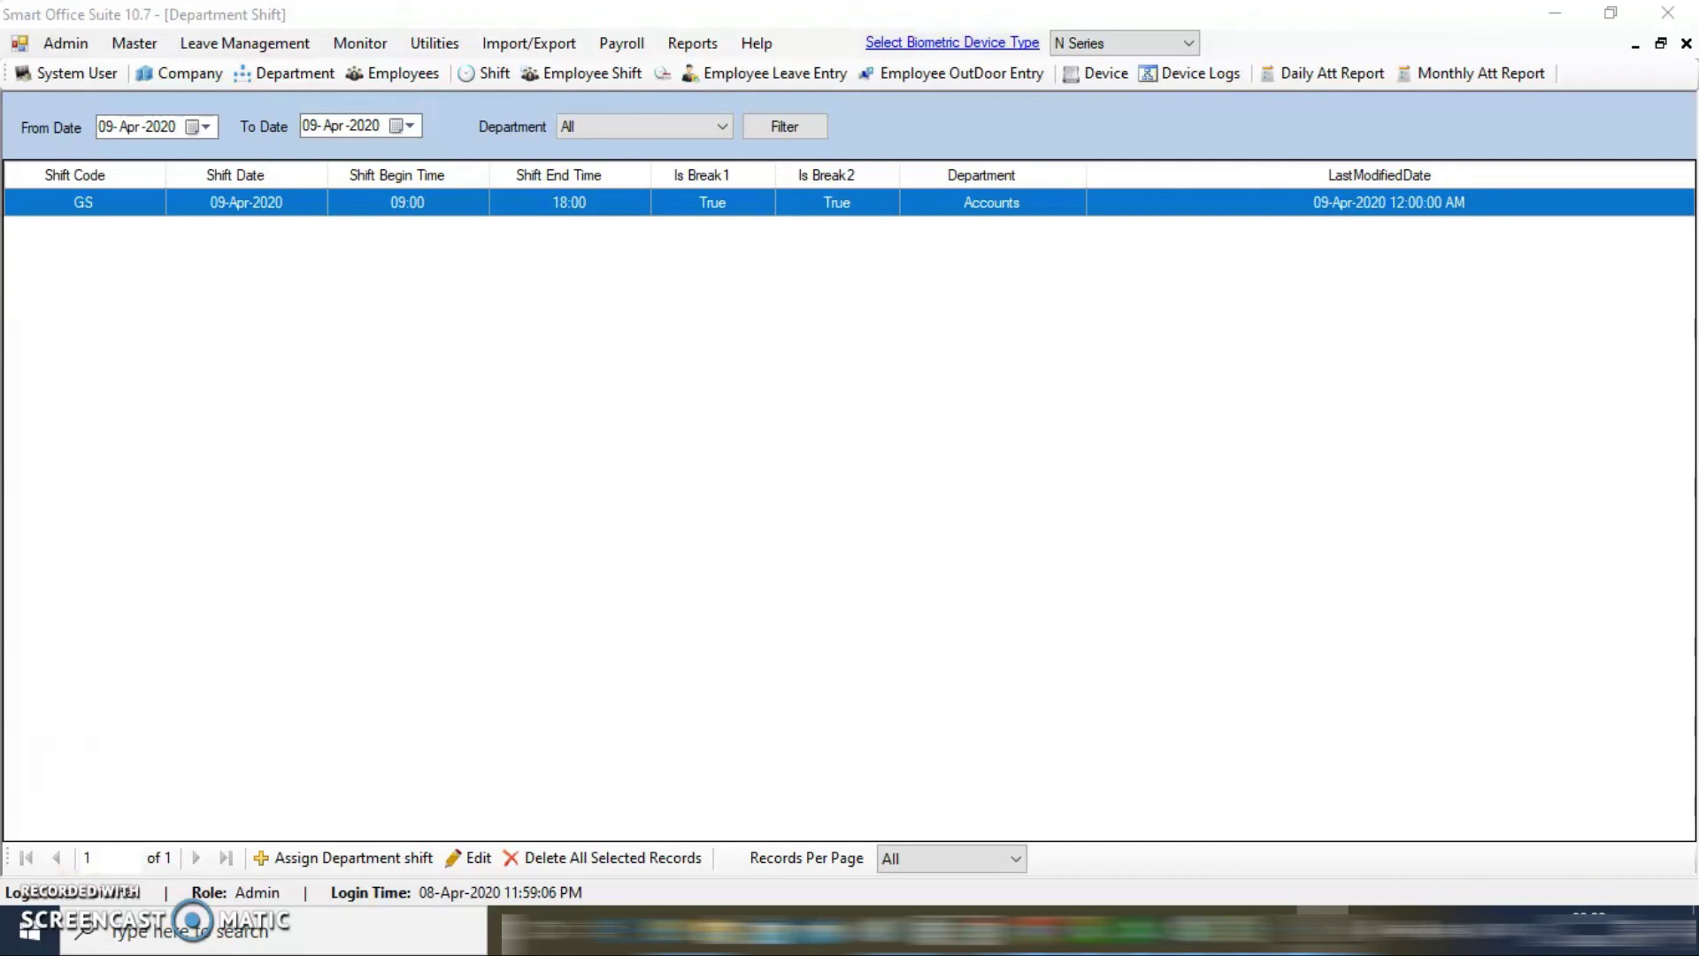
left_click(134, 43)
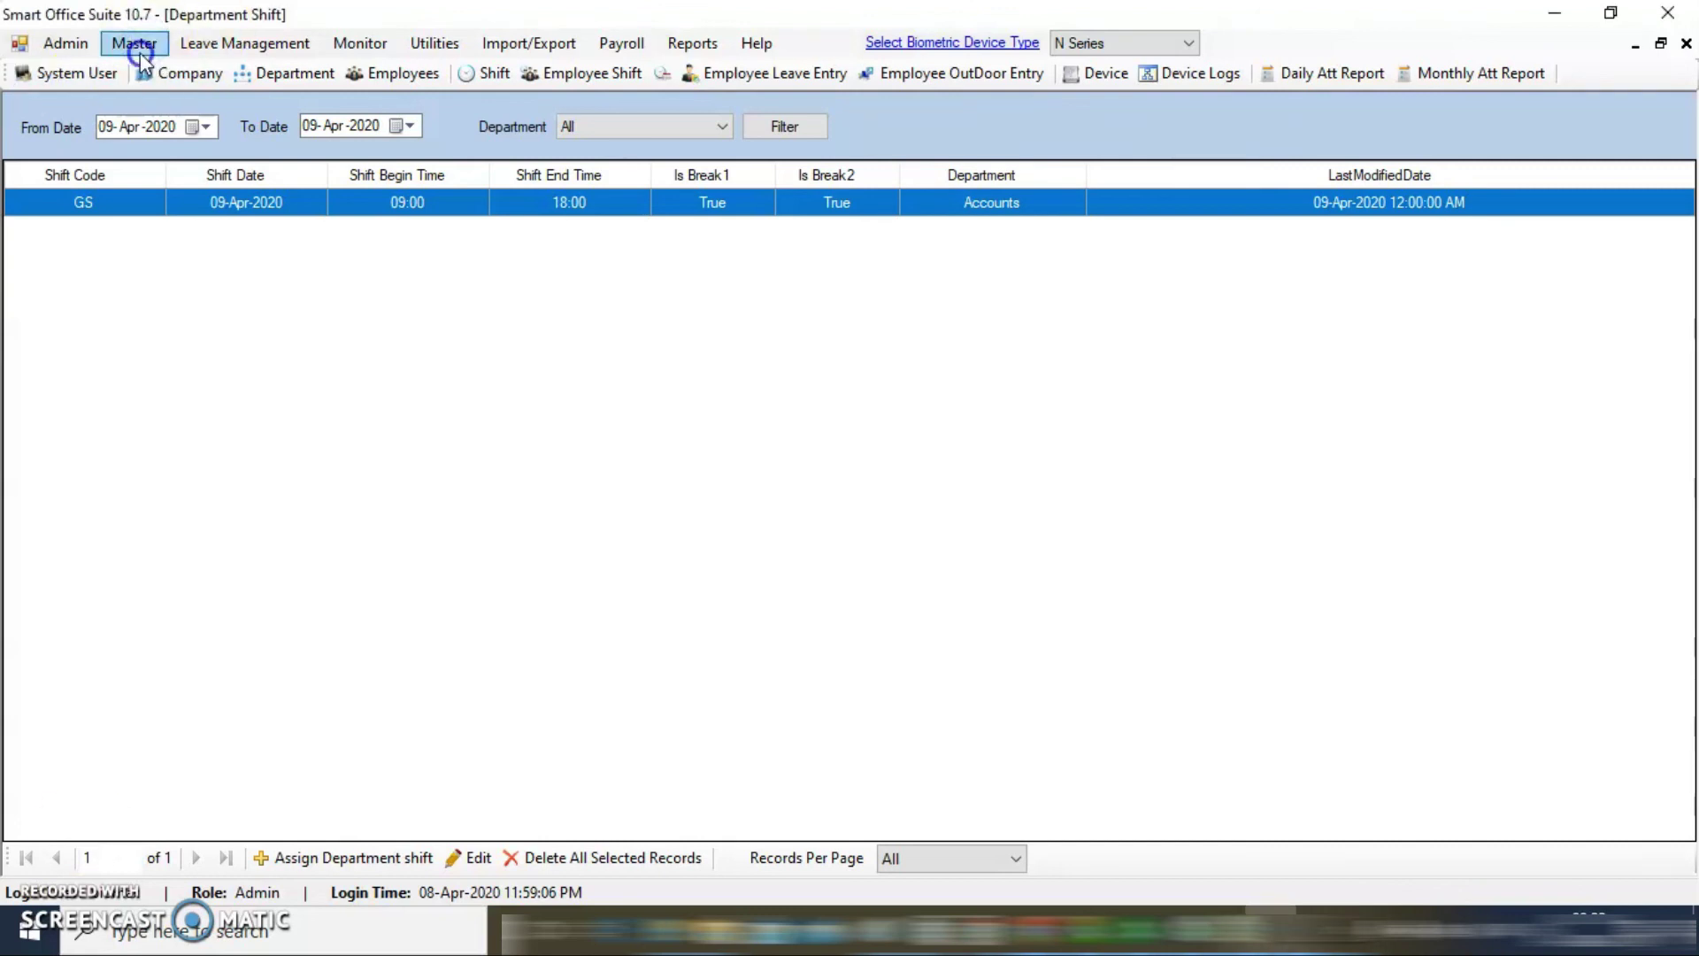
left_click(135, 43)
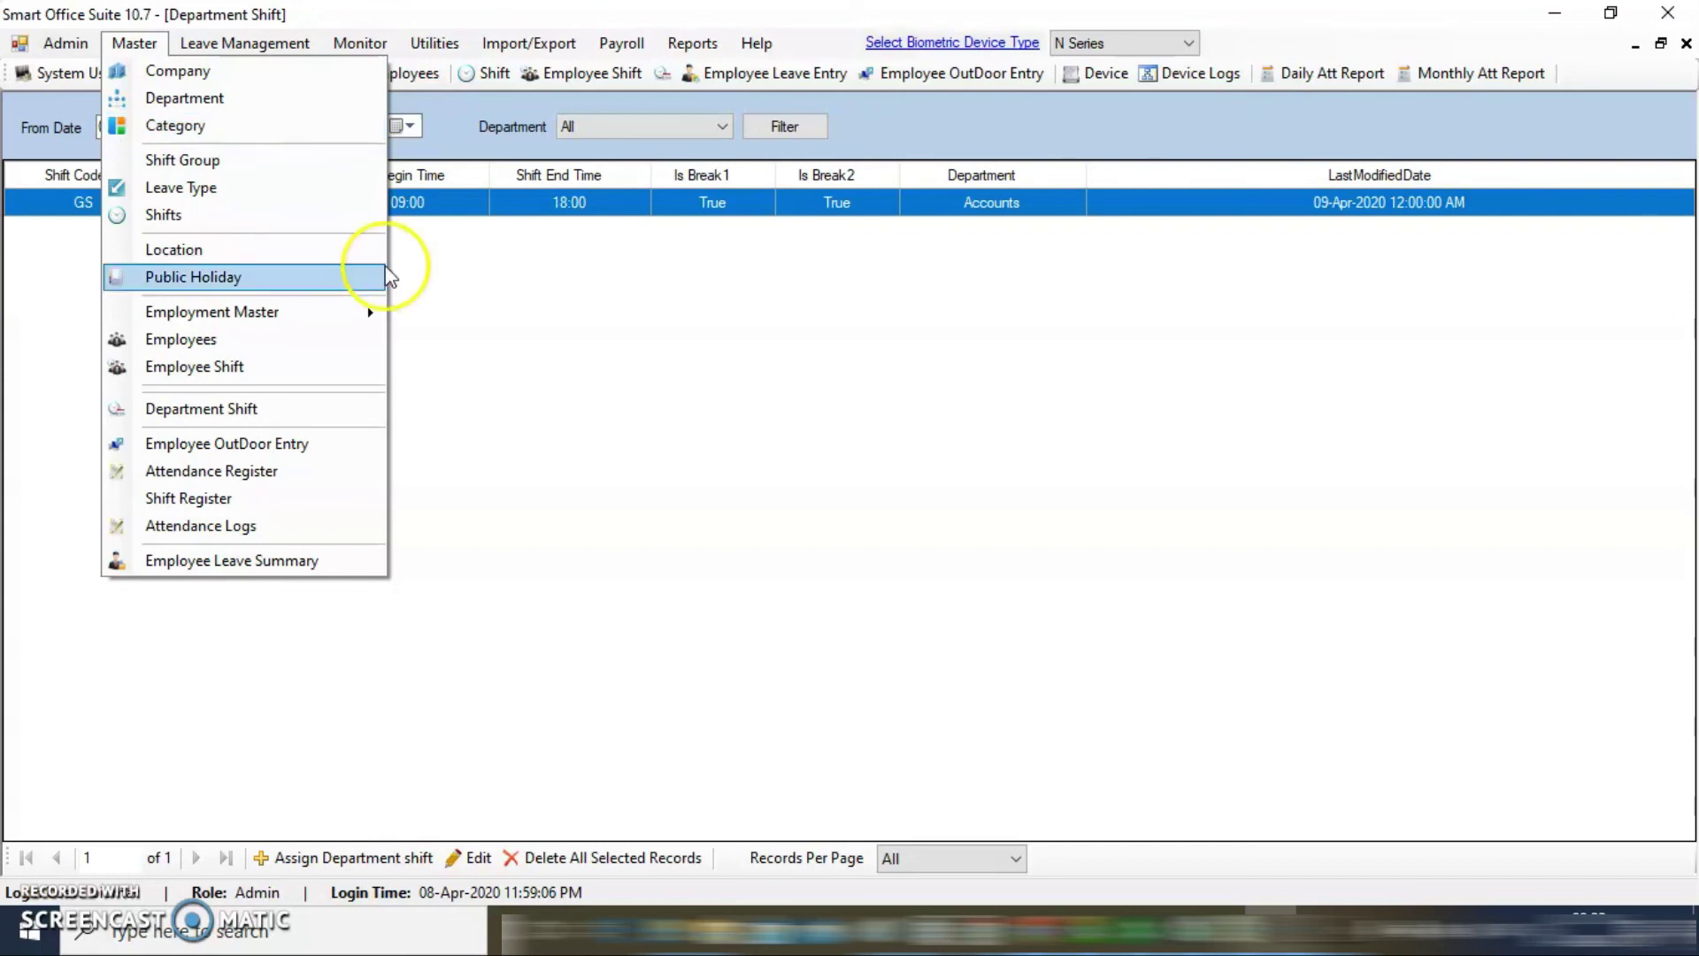
left_click(512, 395)
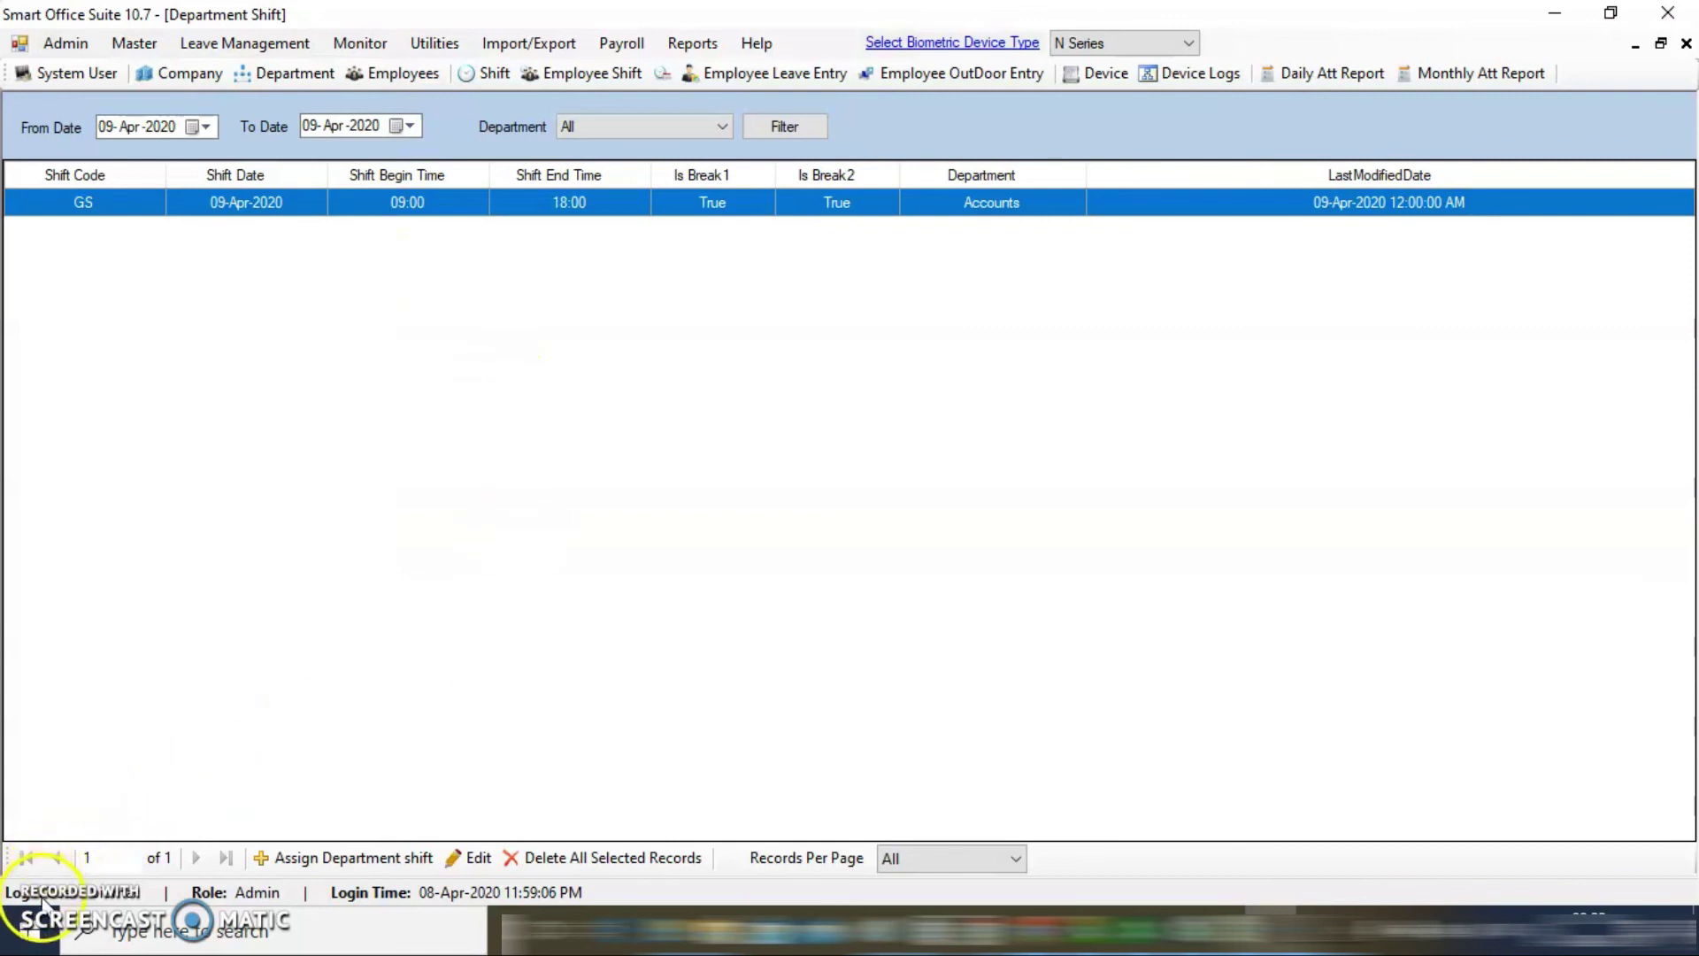